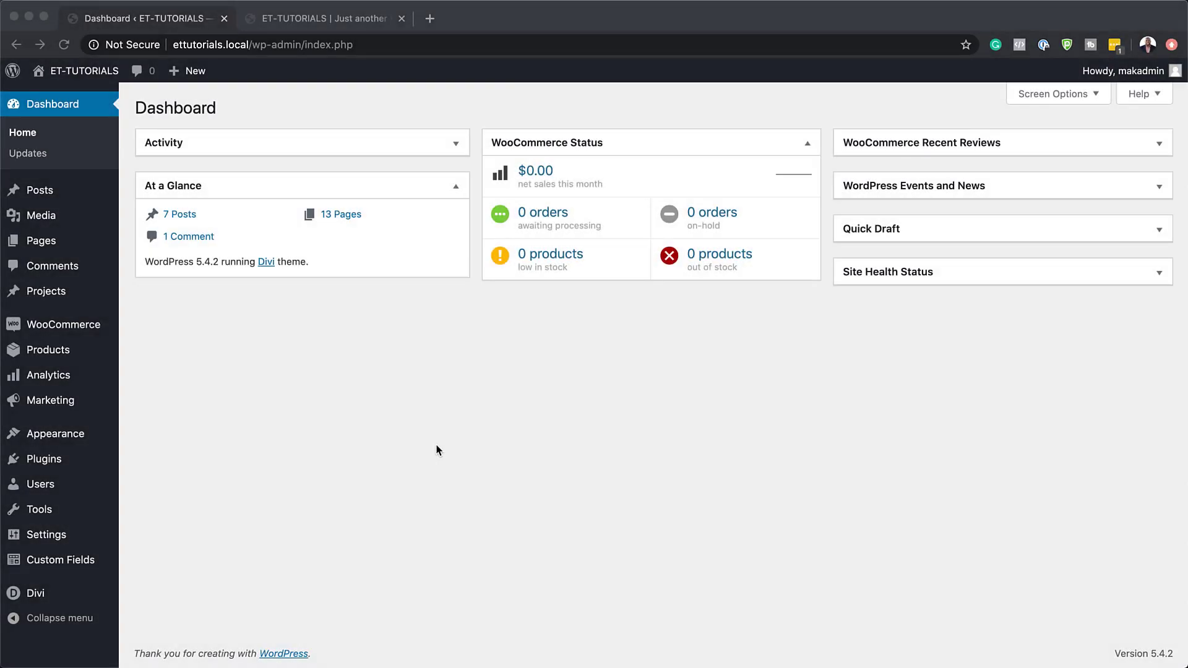
Create a page titled "Blur" and start it from scratch in Divi Builder, dismissing the initial row chooser.
{"action": "left_click", "coordinate": [283, 401]}
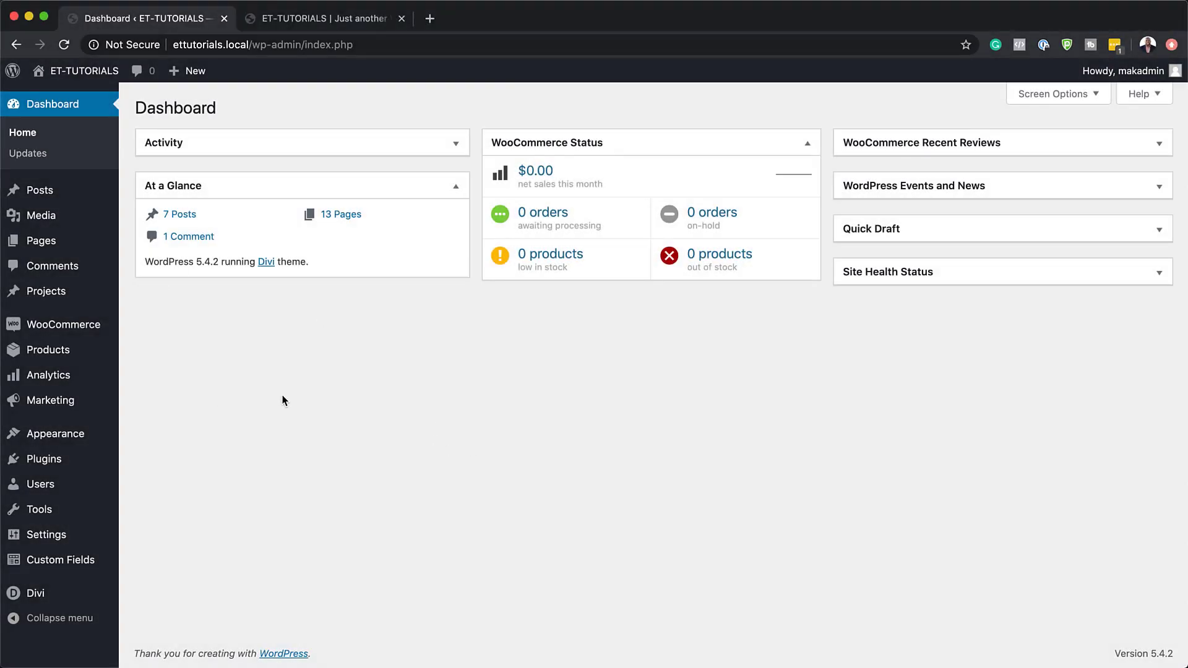
{"action": "mouse_move", "coordinate": [54, 245]}
{"action": "left_click", "coordinate": [150, 265]}
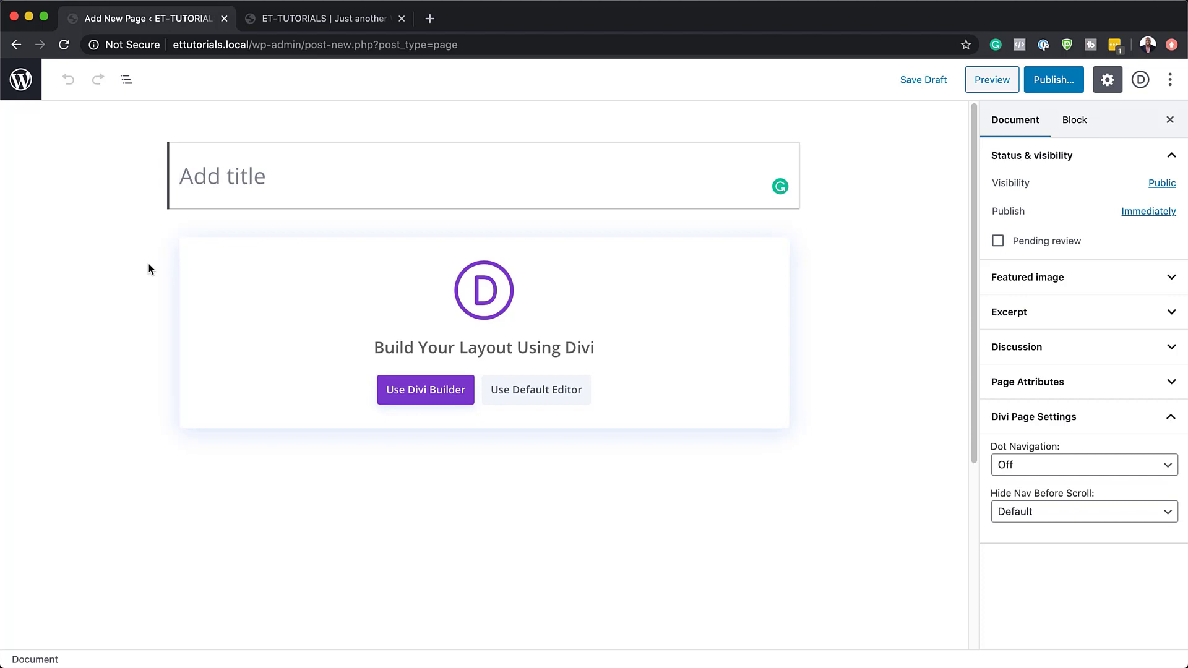
{"action": "type", "text": "Blur"}
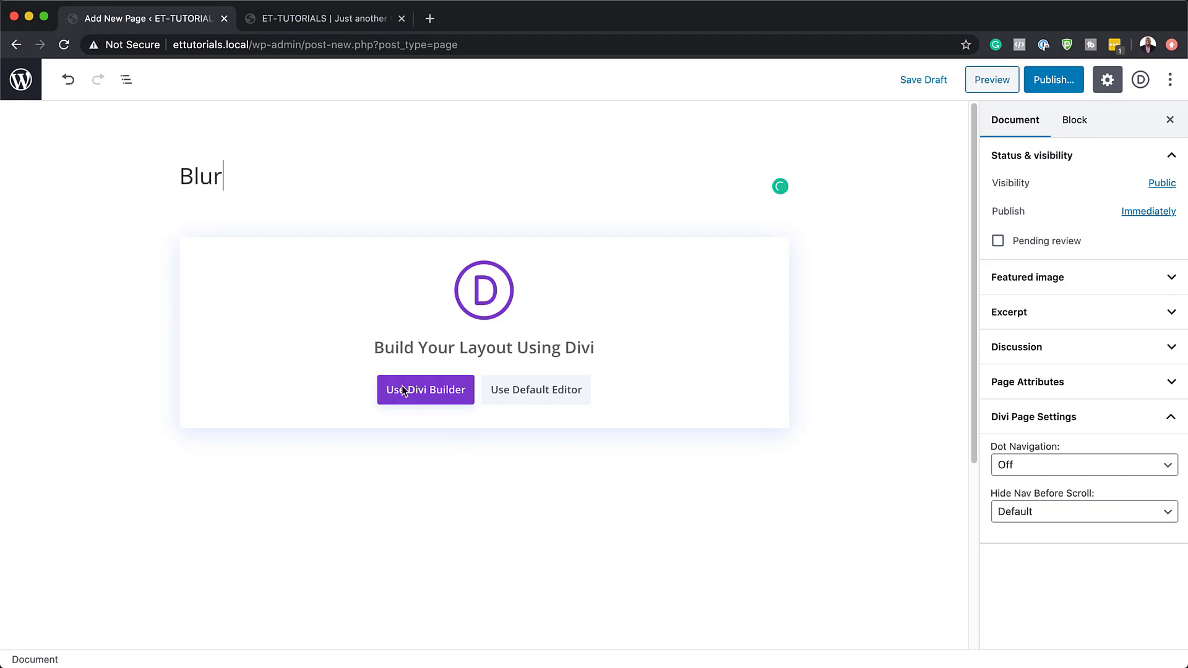
{"action": "left_click", "coordinate": [407, 391]}
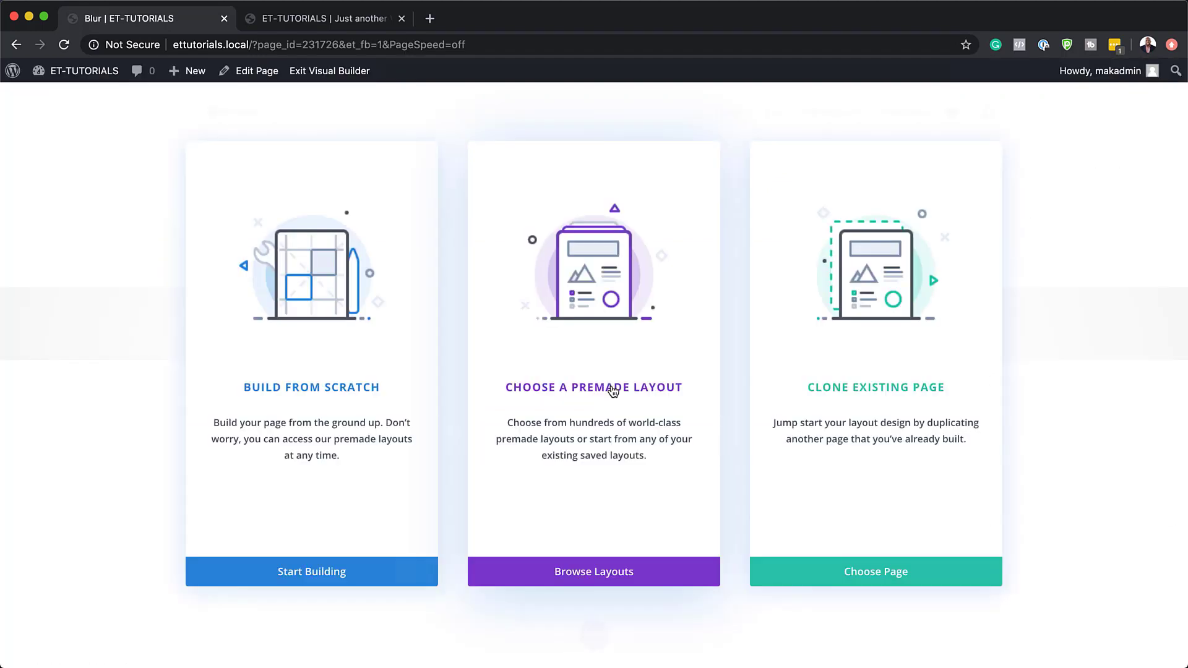
{"action": "left_click", "coordinate": [301, 393]}
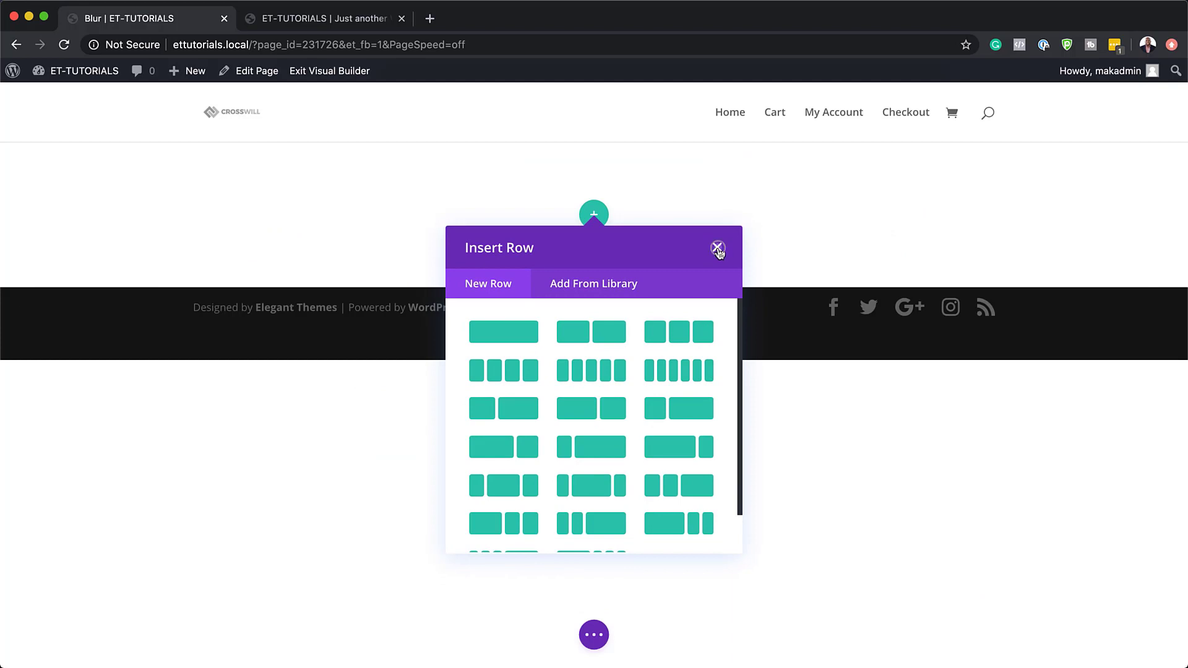
{"action": "left_click", "coordinate": [716, 247]}
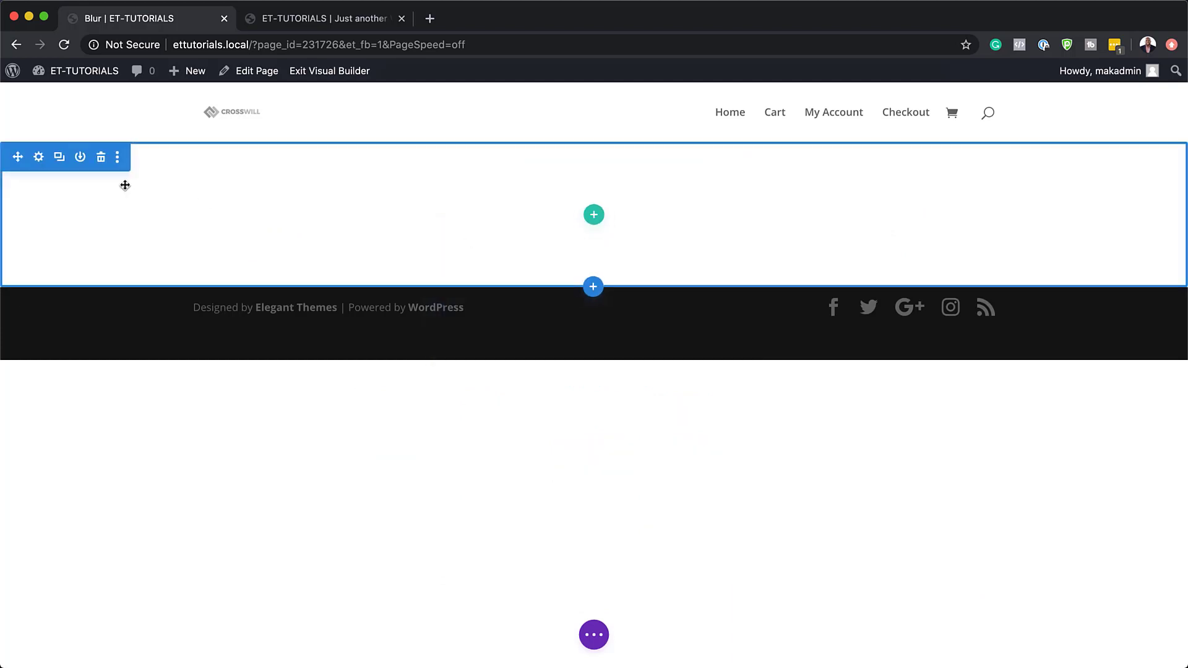
Set the empty section's background color to #eaeaea.
{"action": "left_click", "coordinate": [38, 158]}
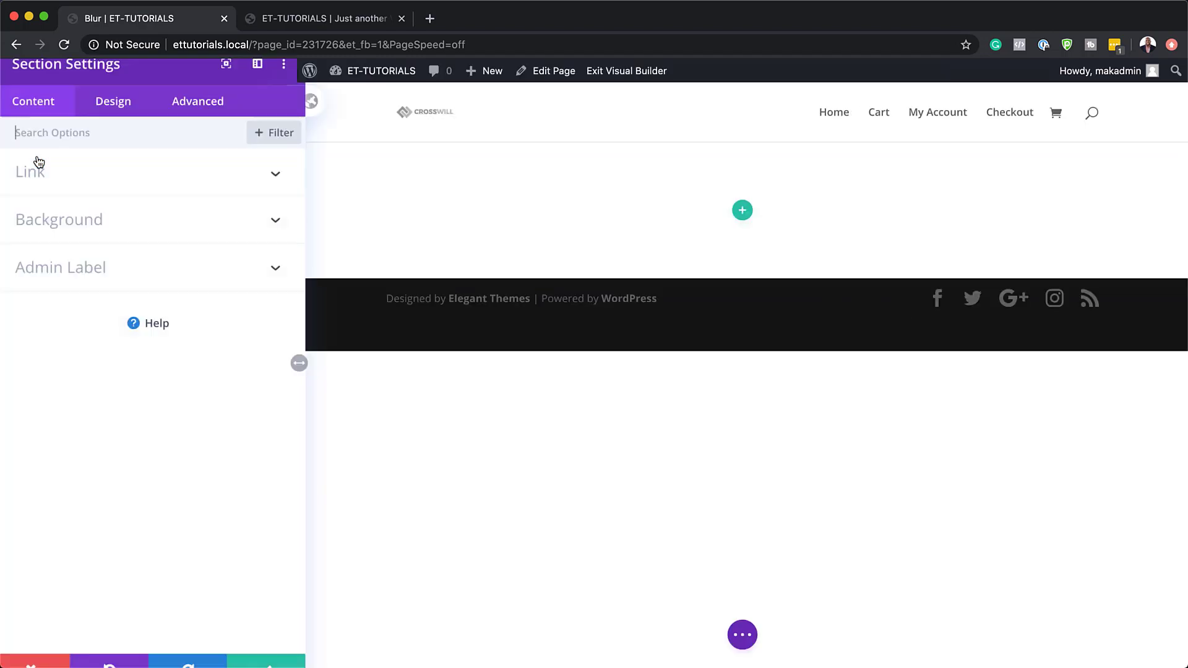
{"action": "left_click", "coordinate": [73, 227]}
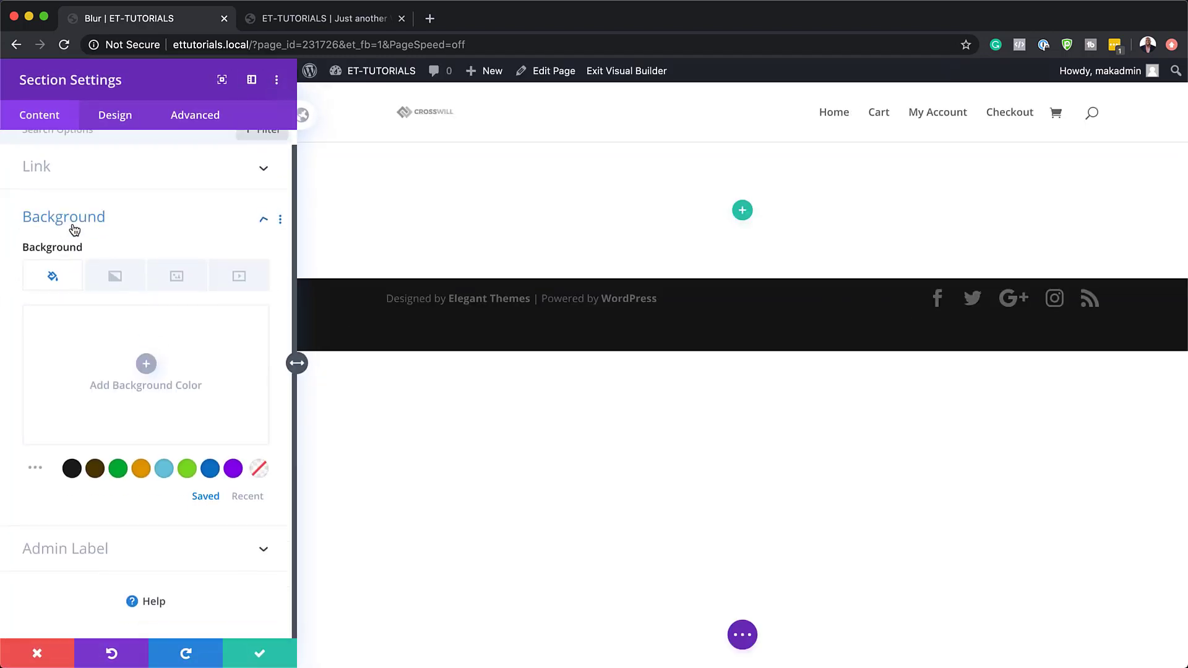
{"action": "left_click", "coordinate": [146, 364]}
{"action": "left_click", "coordinate": [76, 326]}
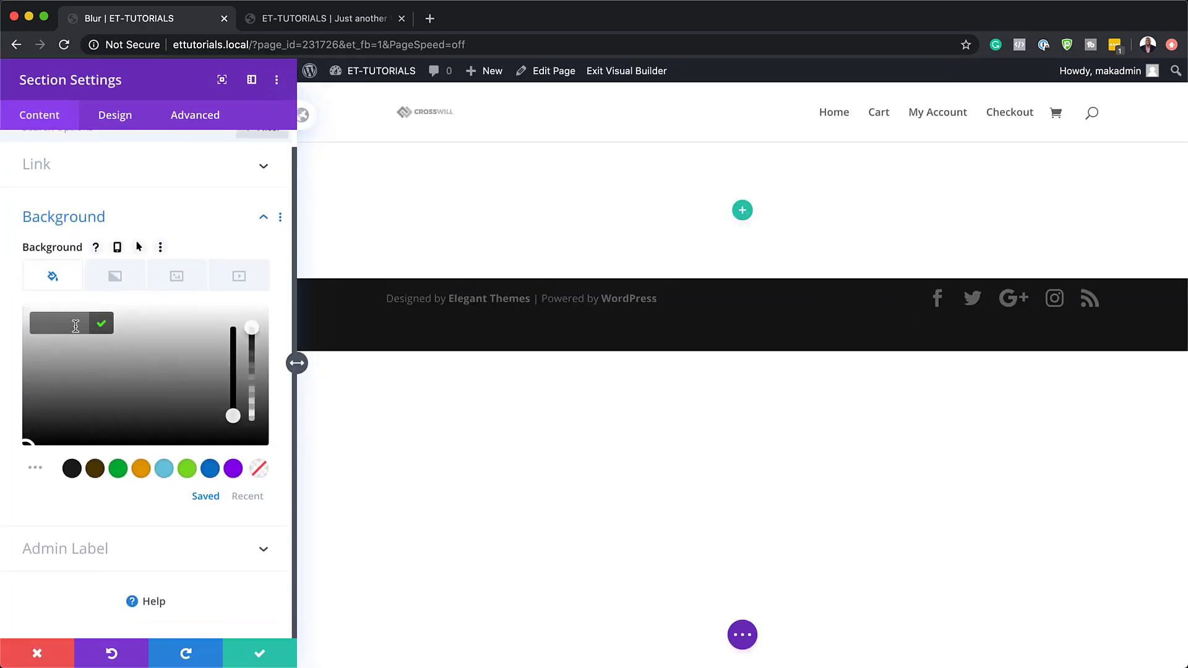
{"action": "type", "text": "#eaeaea"}
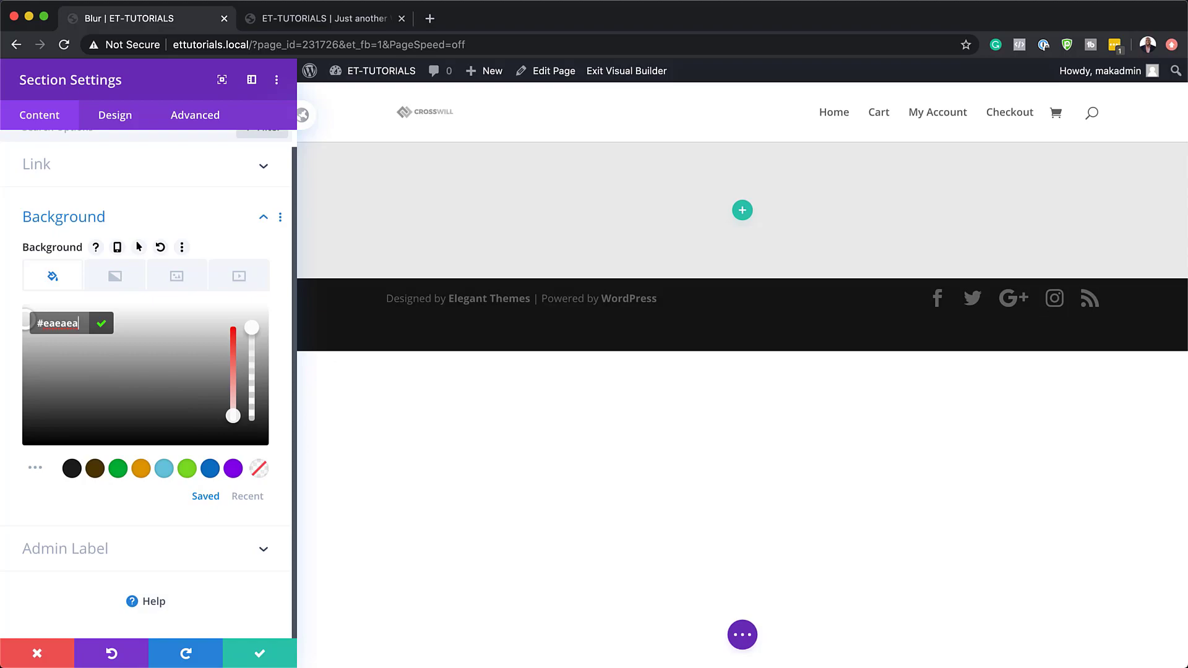
{"action": "key", "text": "super+Tab"}
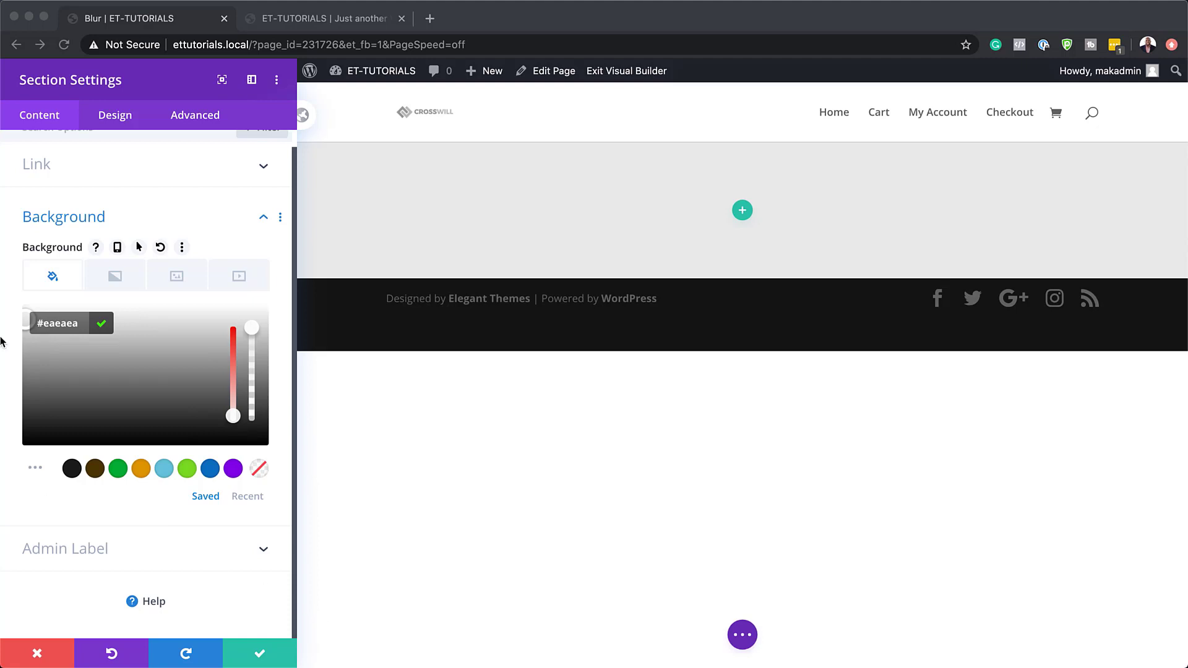
Give the section a 2vw margin on all four sides, linking top with bottom and left with right.
{"action": "left_click", "coordinate": [121, 118]}
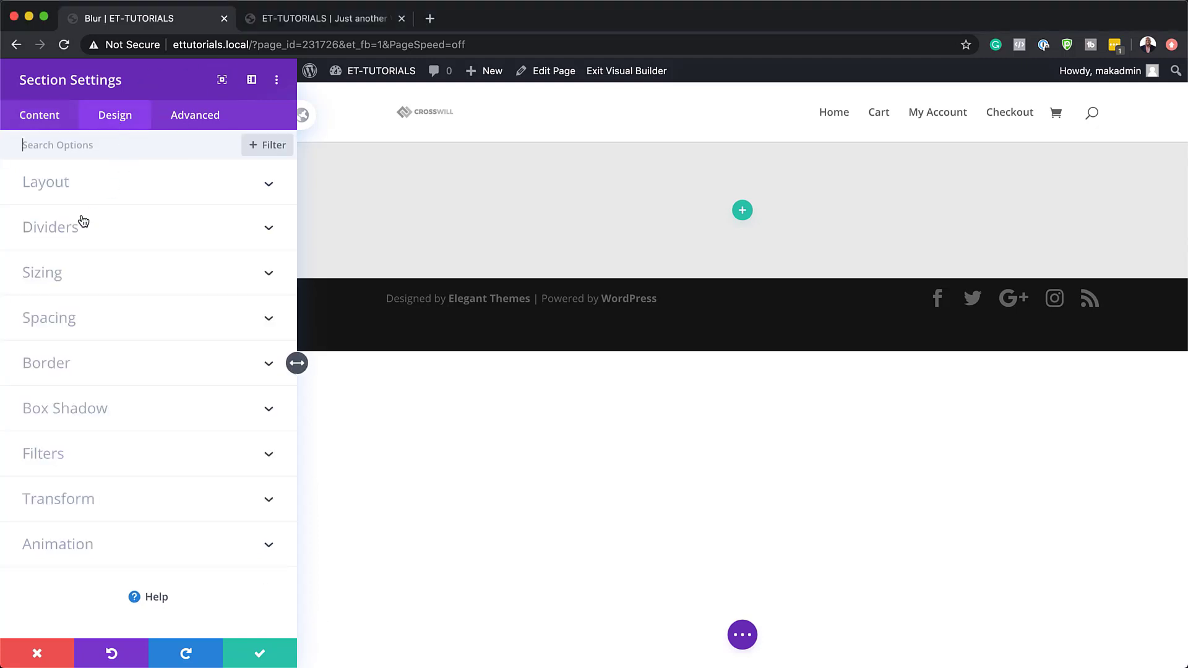
{"action": "left_click", "coordinate": [68, 326]}
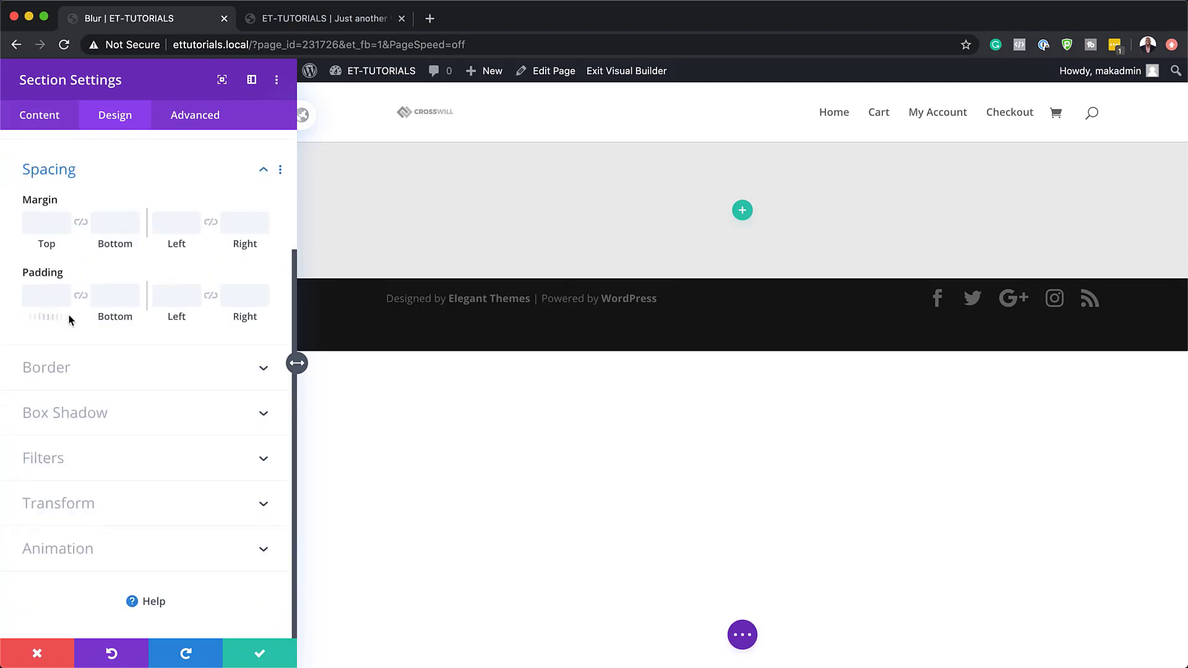
{"action": "left_click", "coordinate": [45, 221]}
{"action": "type", "text": "2vw"}
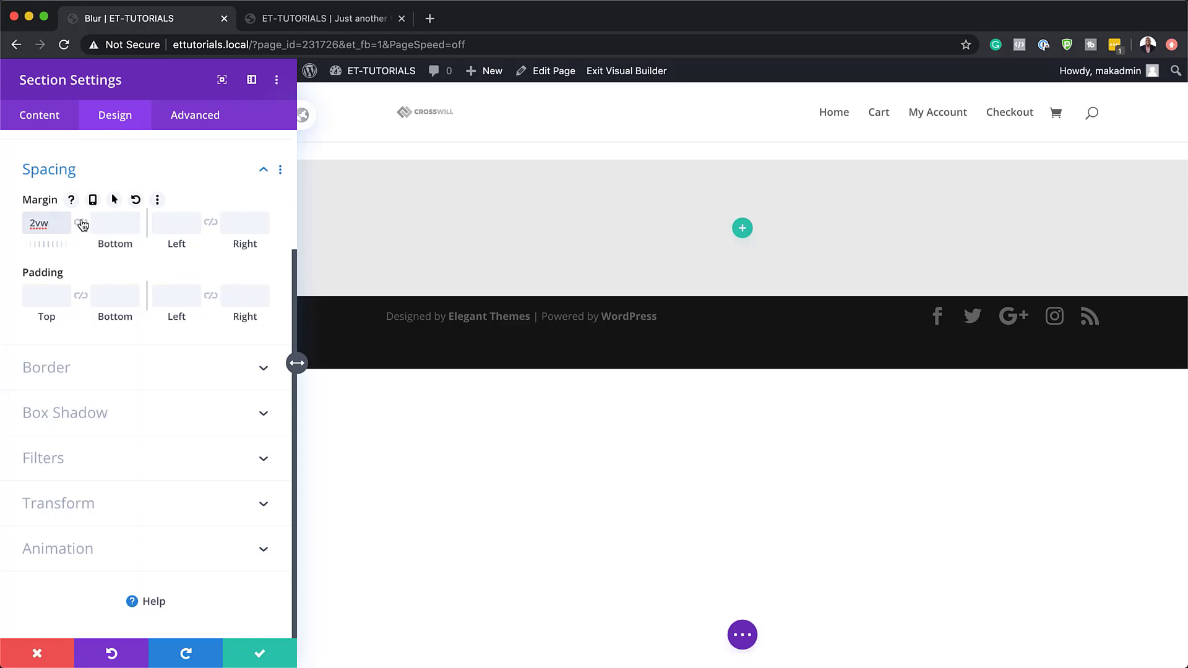
{"action": "left_click", "coordinate": [83, 227]}
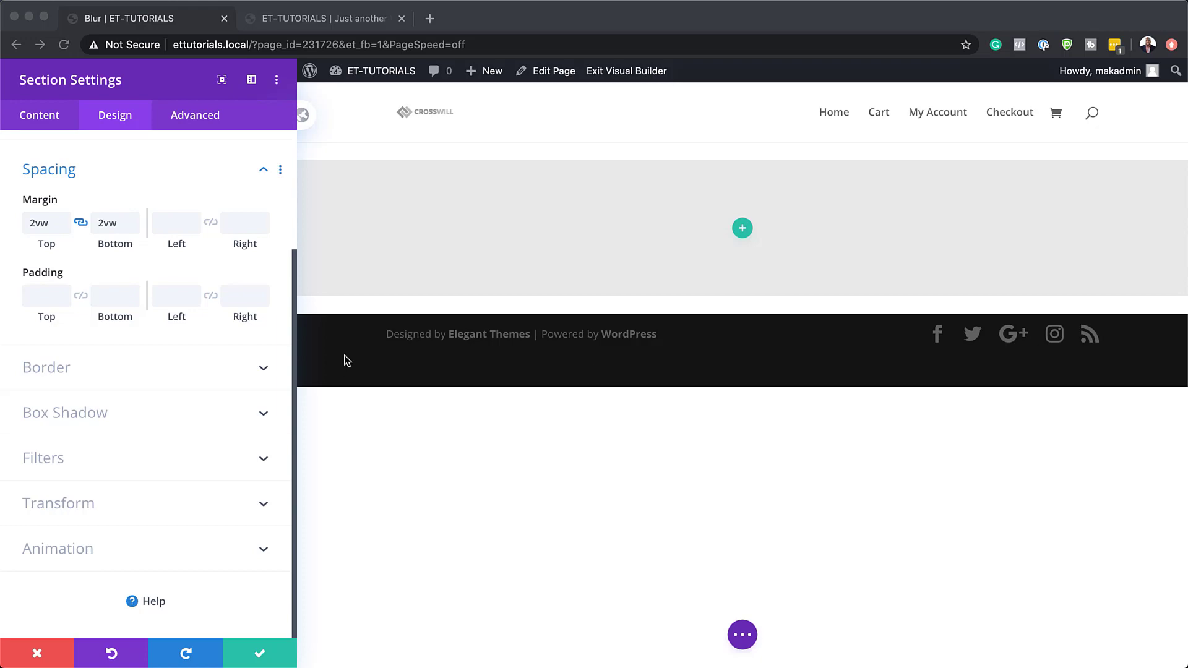
{"action": "left_click", "coordinate": [174, 224]}
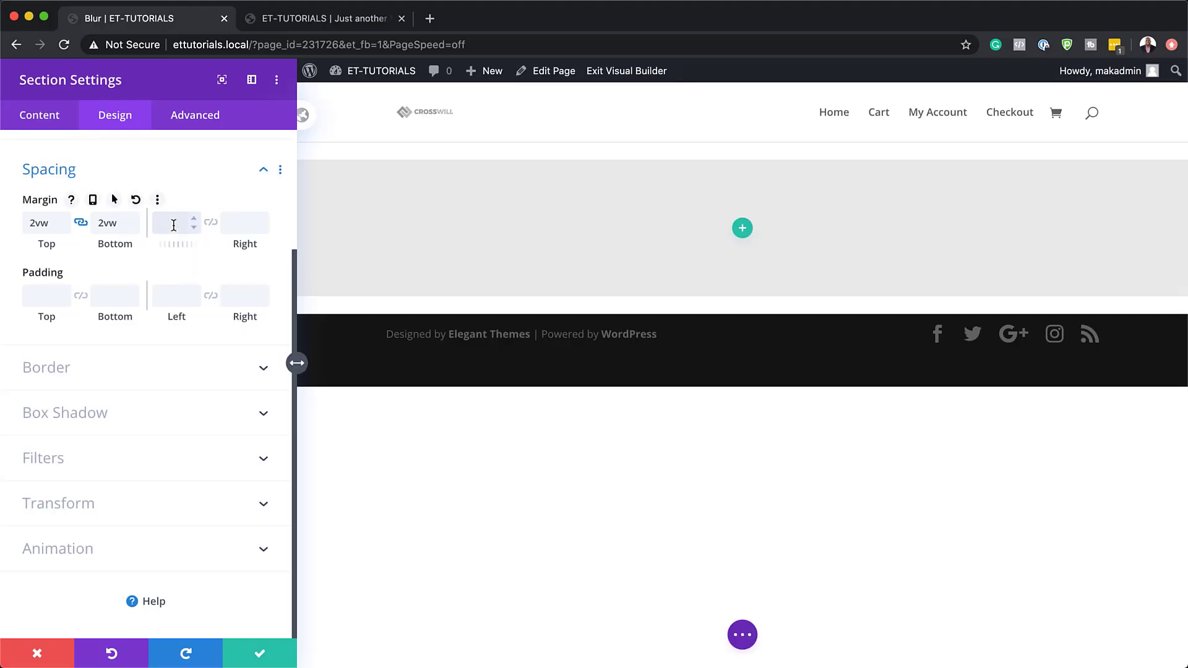
{"action": "type", "text": "2vw"}
{"action": "left_click", "coordinate": [212, 224]}
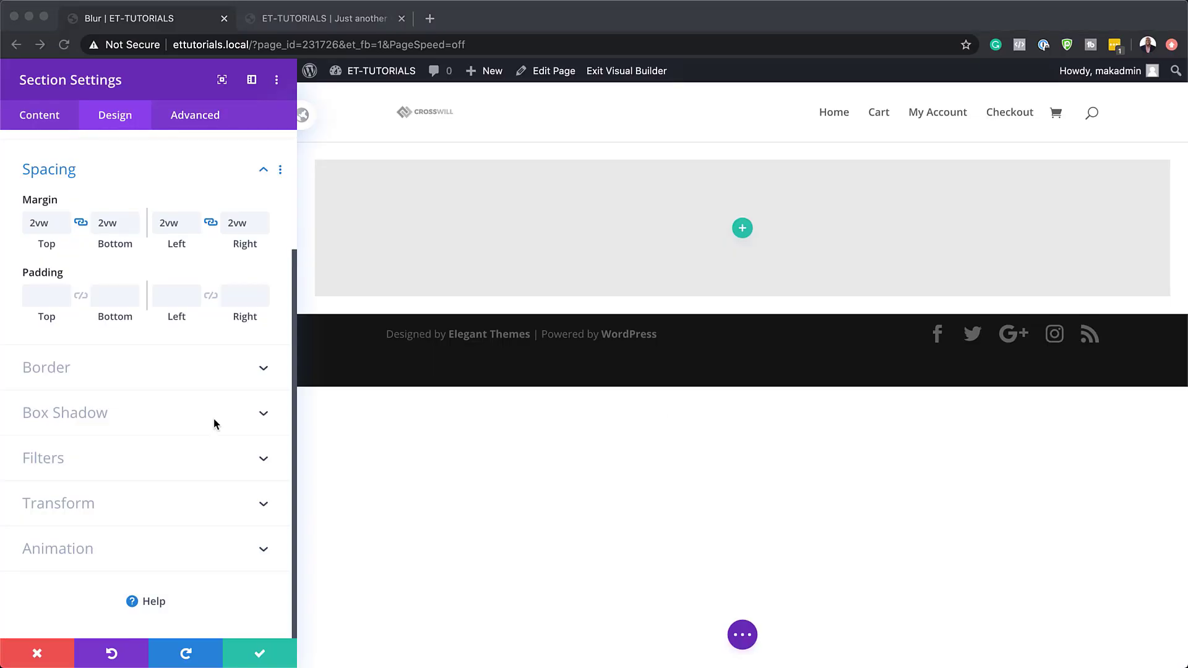
Set the section's top and bottom padding to 0px as linked values.
{"action": "left_click", "coordinate": [44, 296]}
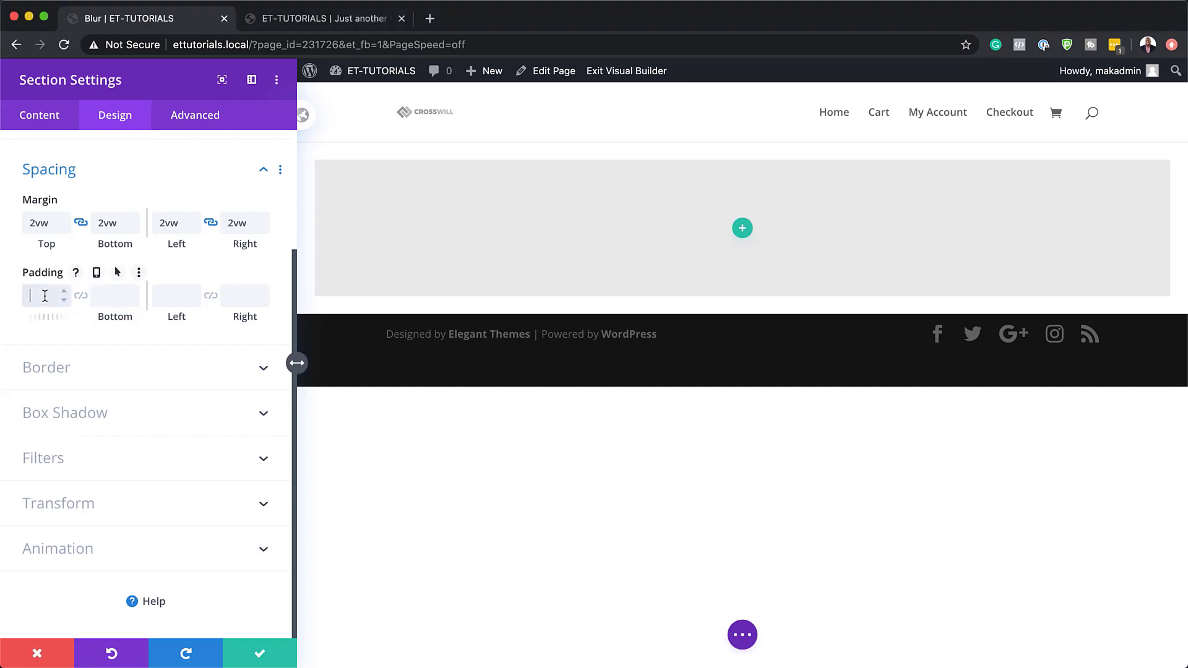
{"action": "type", "text": "0px"}
{"action": "left_click", "coordinate": [81, 296]}
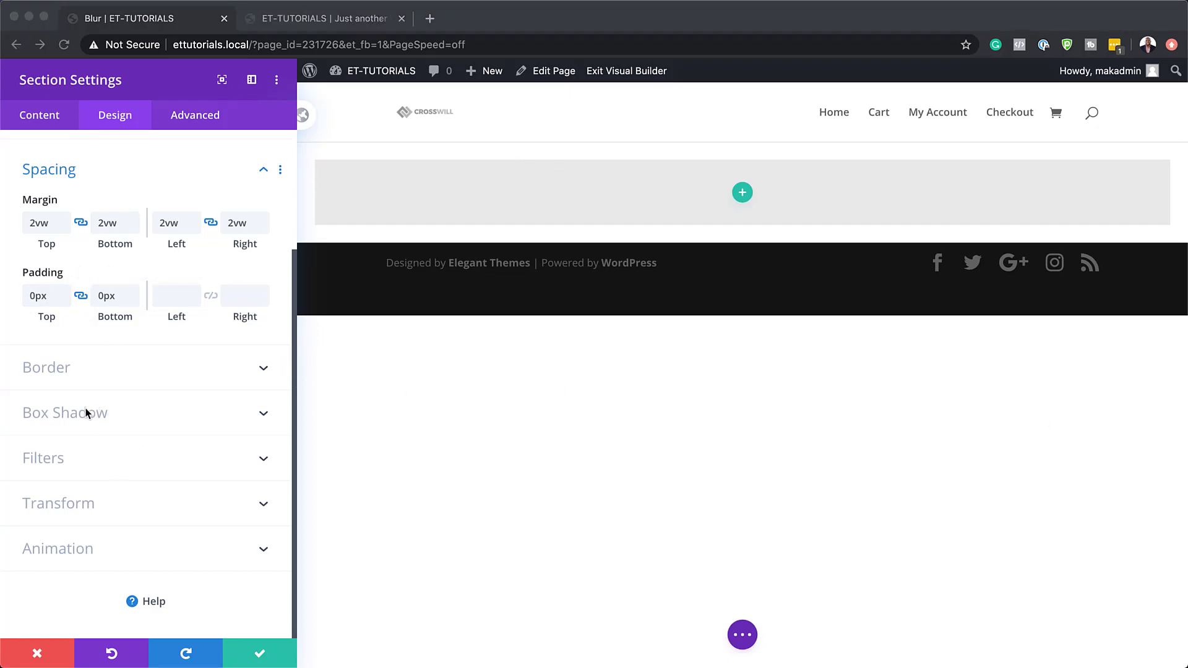
Round all four corners of the section by 20px and save the section settings.
{"action": "left_click", "coordinate": [49, 368]}
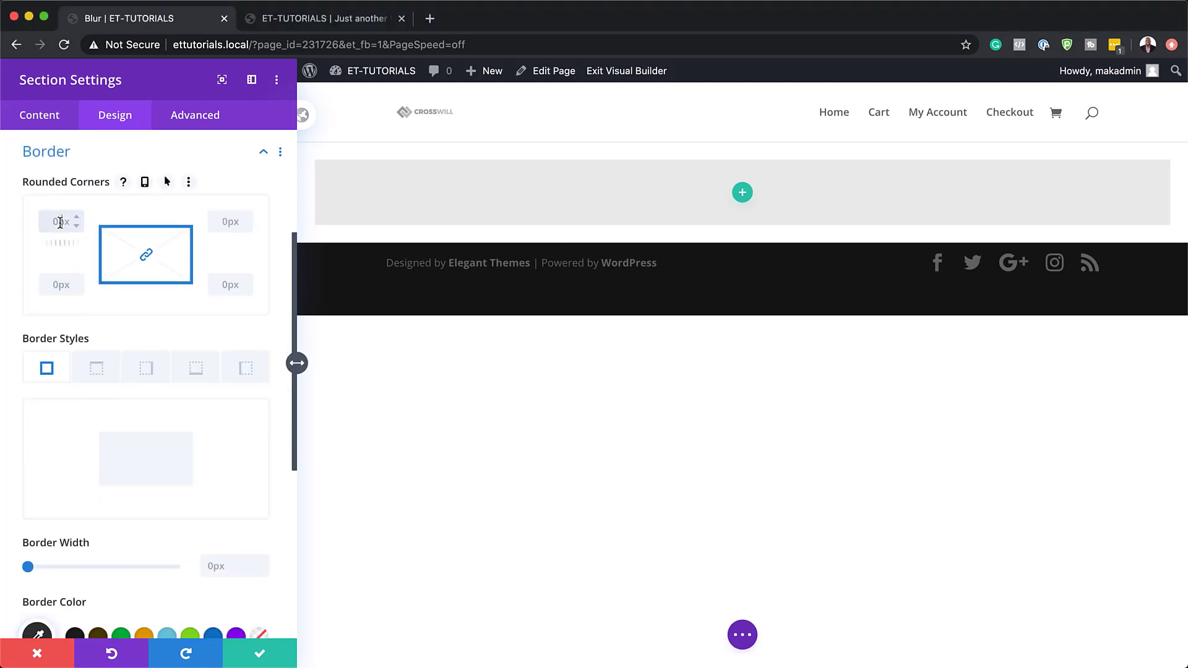
{"action": "left_click", "coordinate": [60, 222]}
{"action": "type", "text": "20"}
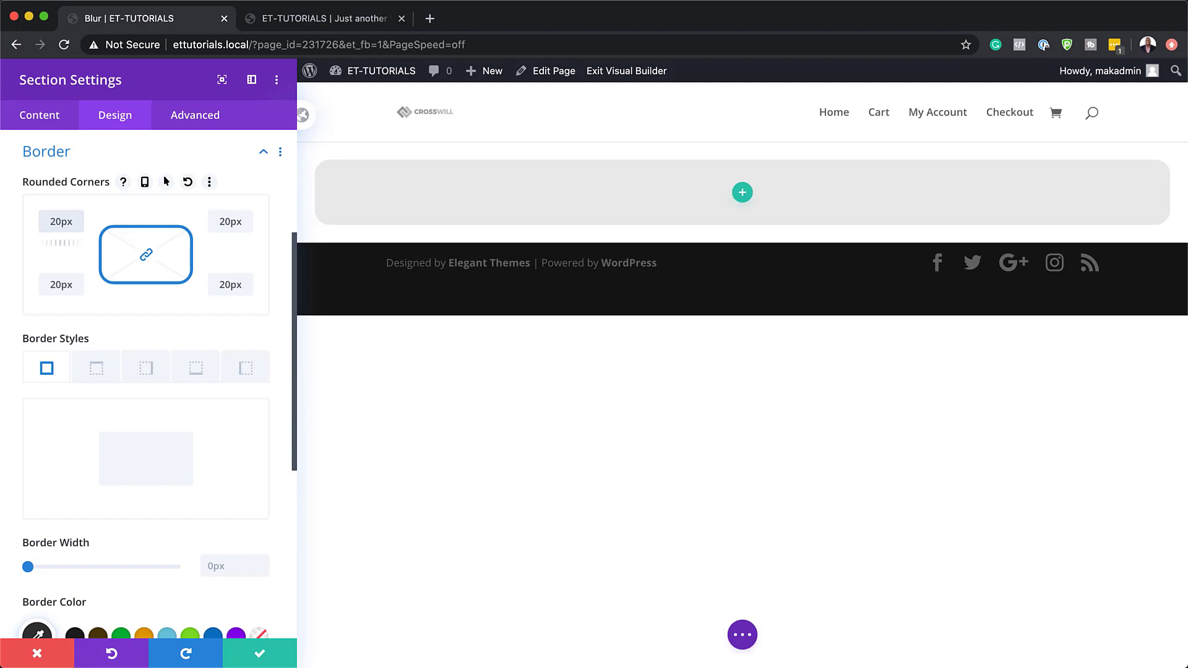
{"action": "left_click", "coordinate": [257, 654]}
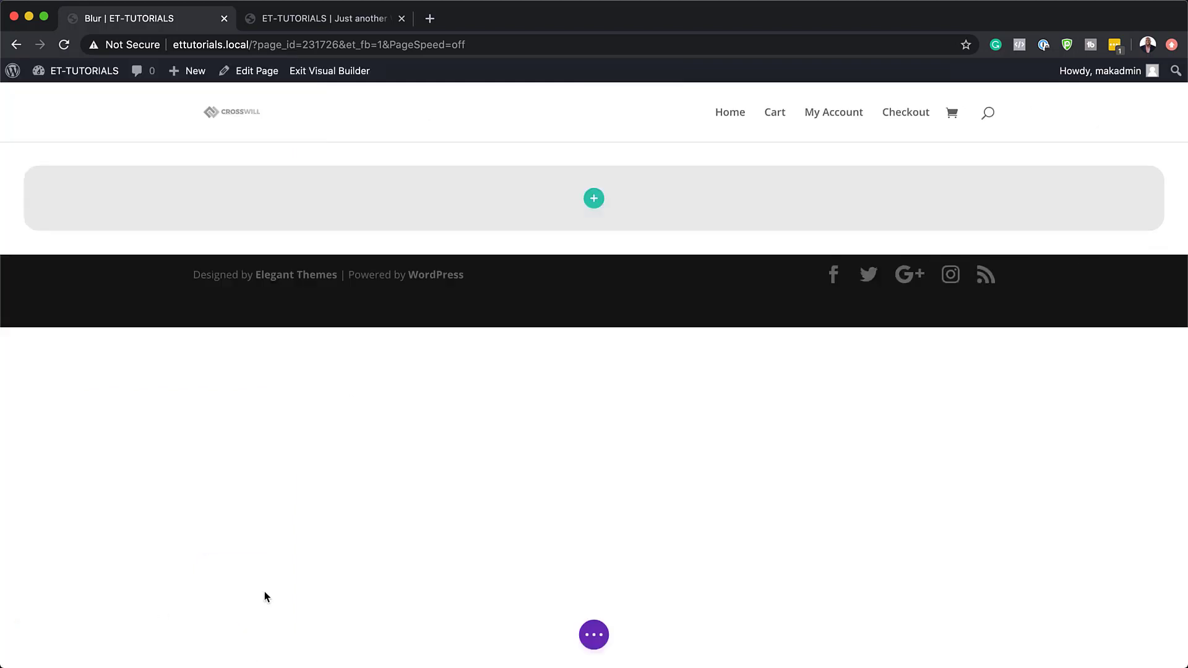
Insert a row with three equal columns into the section and dismiss the module chooser.
{"action": "left_click", "coordinate": [593, 202]}
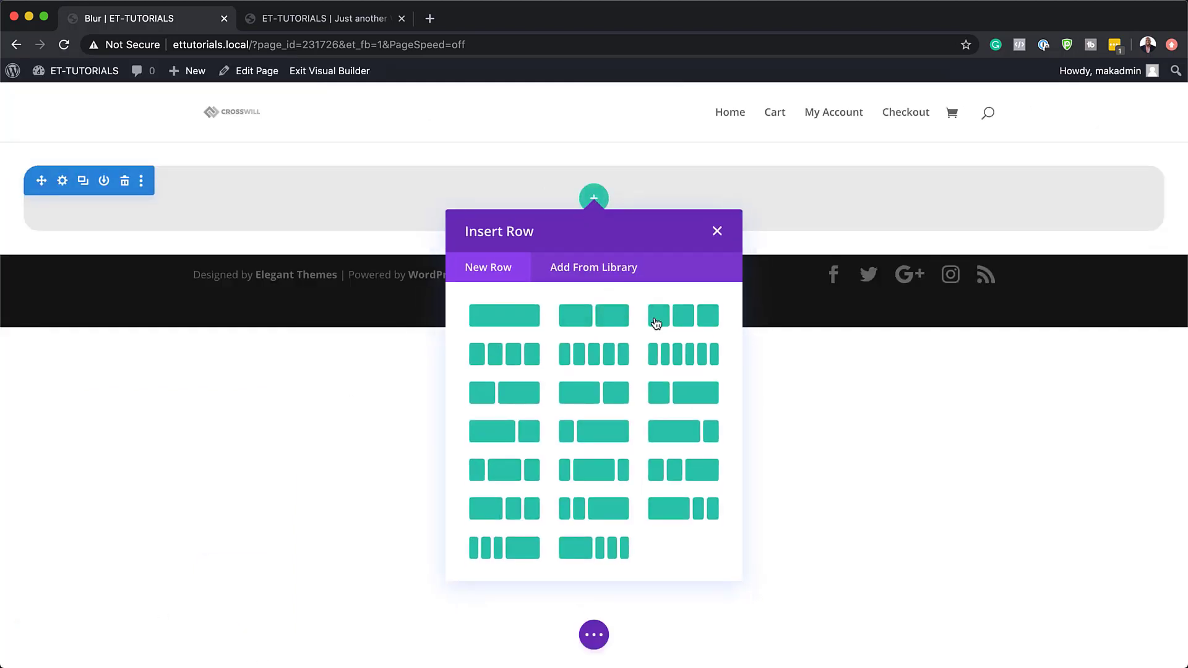
{"action": "left_click", "coordinate": [681, 318]}
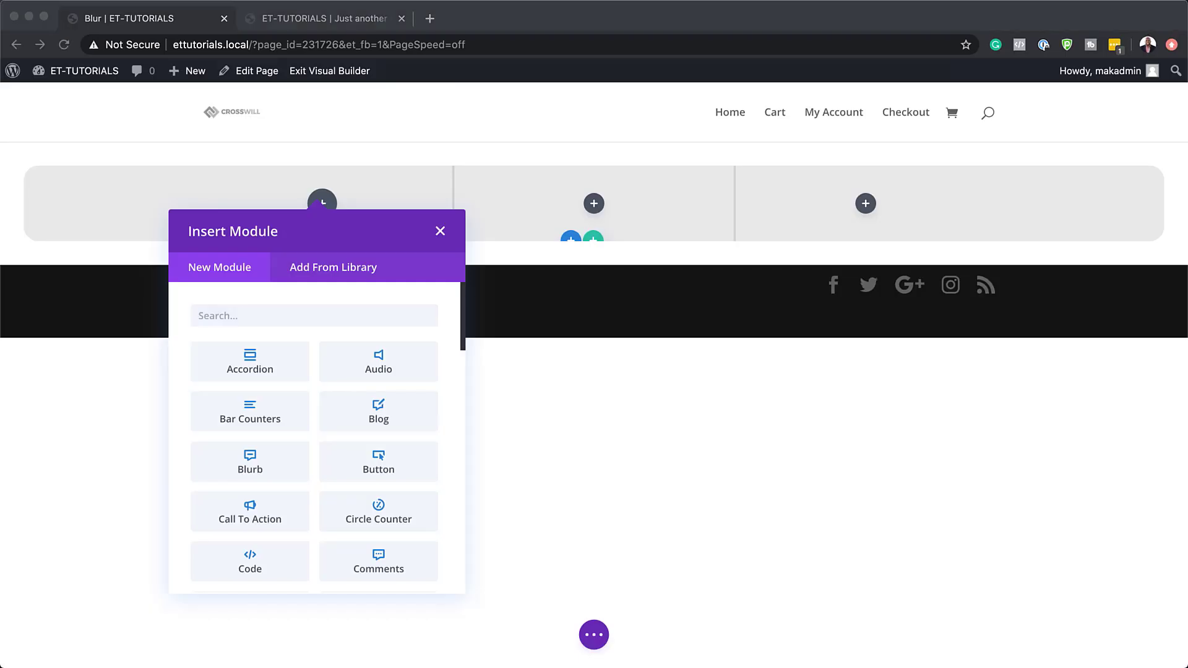
{"action": "left_click", "coordinate": [442, 232]}
{"action": "left_click", "coordinate": [440, 231]}
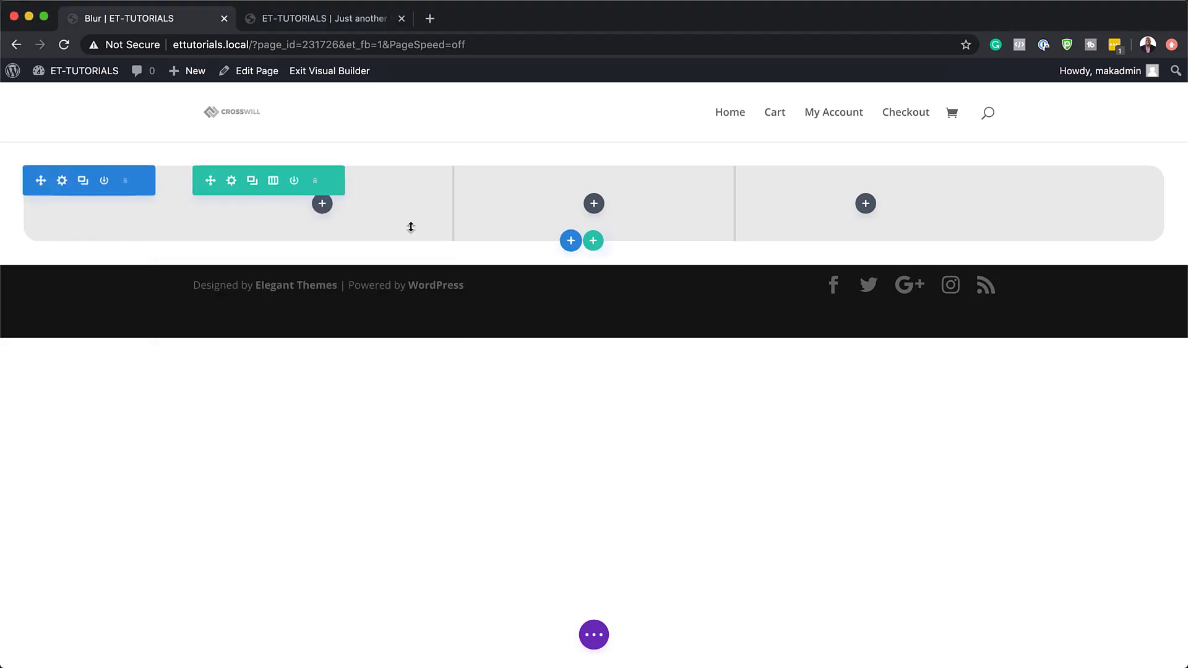
Enable equalized column heights in the three-column row's sizing settings.
{"action": "left_click", "coordinate": [232, 180]}
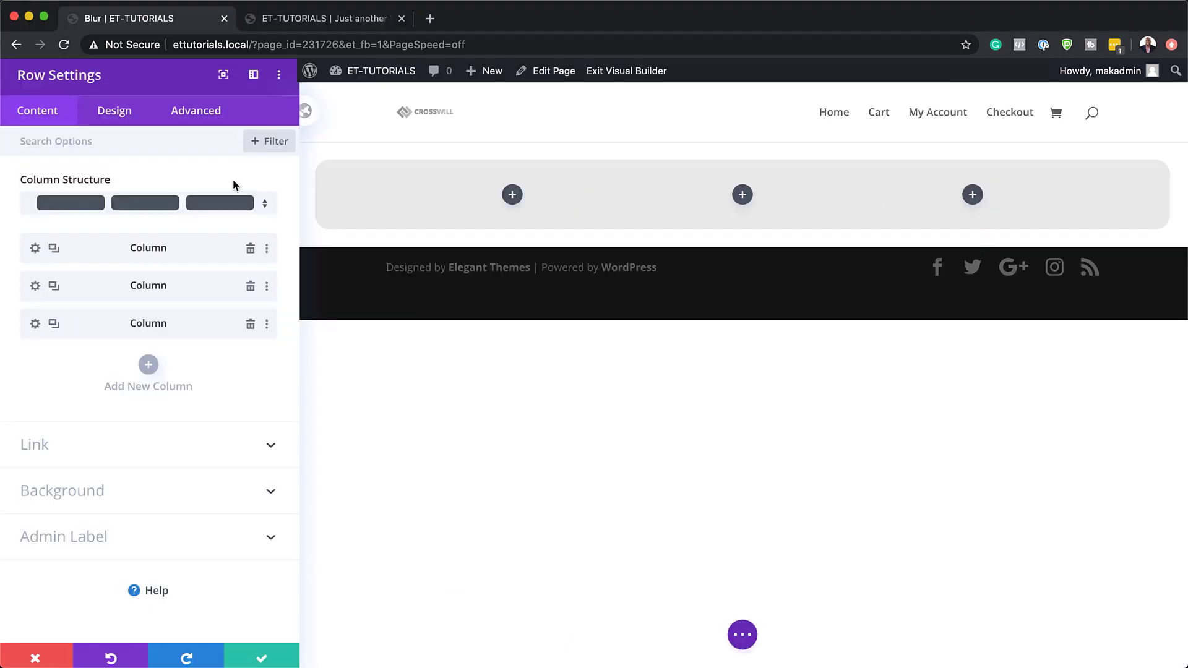
{"action": "left_click", "coordinate": [136, 130]}
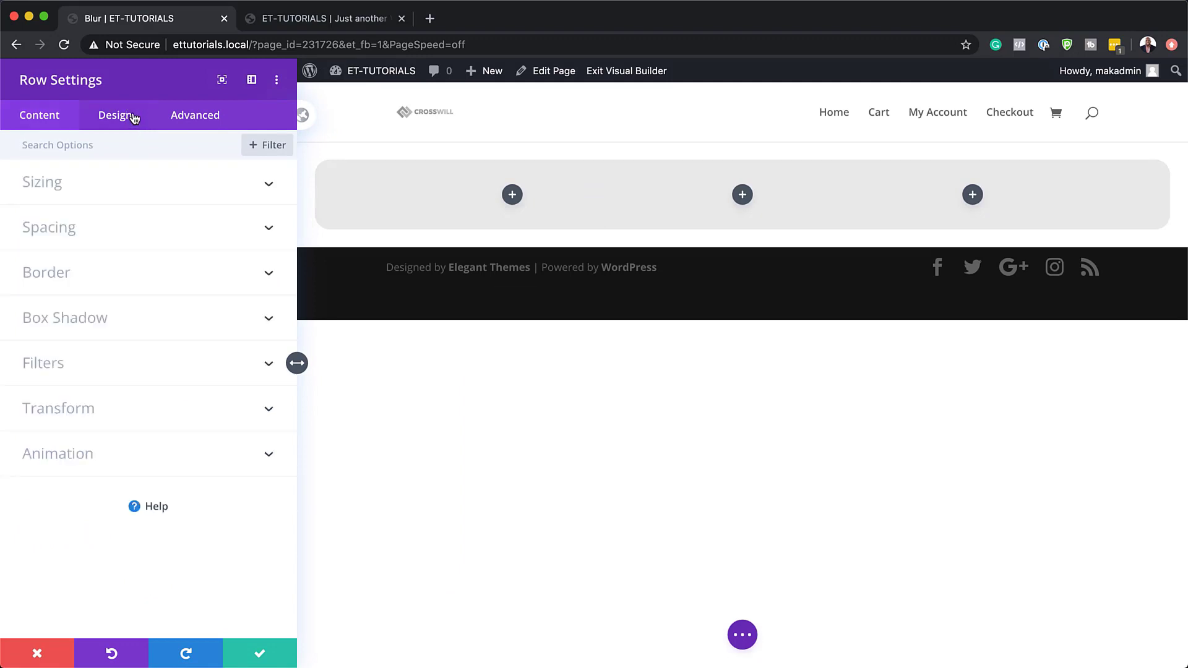
{"action": "left_click", "coordinate": [149, 197]}
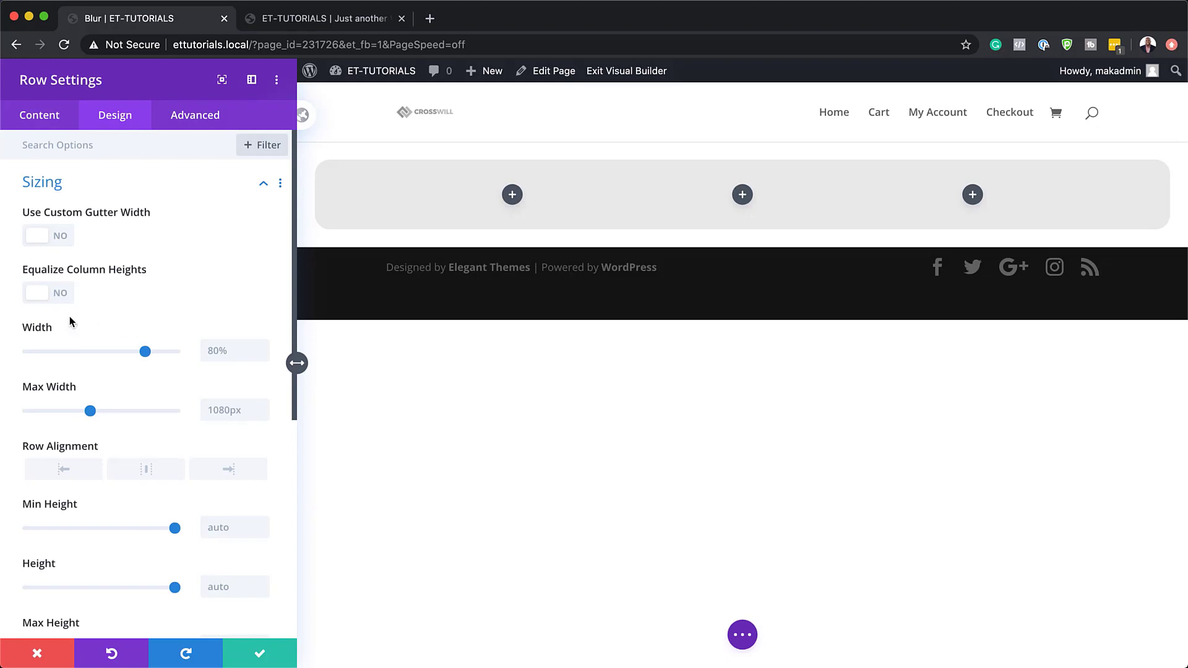
{"action": "left_click", "coordinate": [61, 293]}
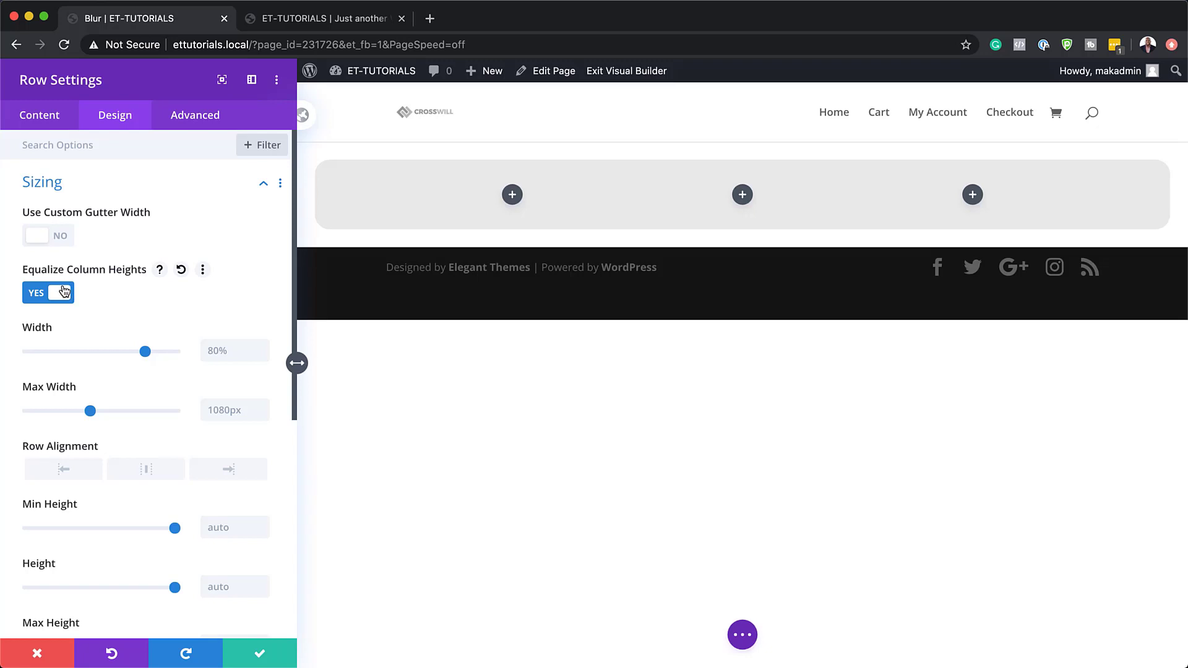
Set the row's width to 90%, maximum width to 1580px and minimum height to 500px.
{"action": "left_click", "coordinate": [215, 350]}
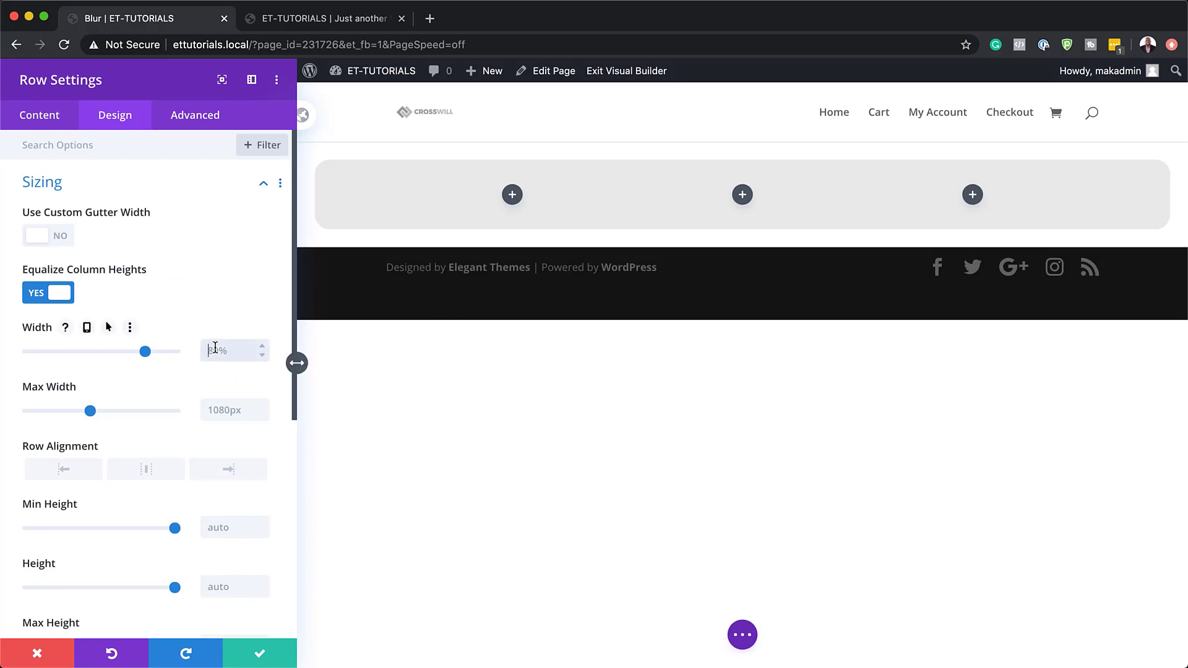
{"action": "type", "text": "90"}
{"action": "left_click", "coordinate": [233, 410]}
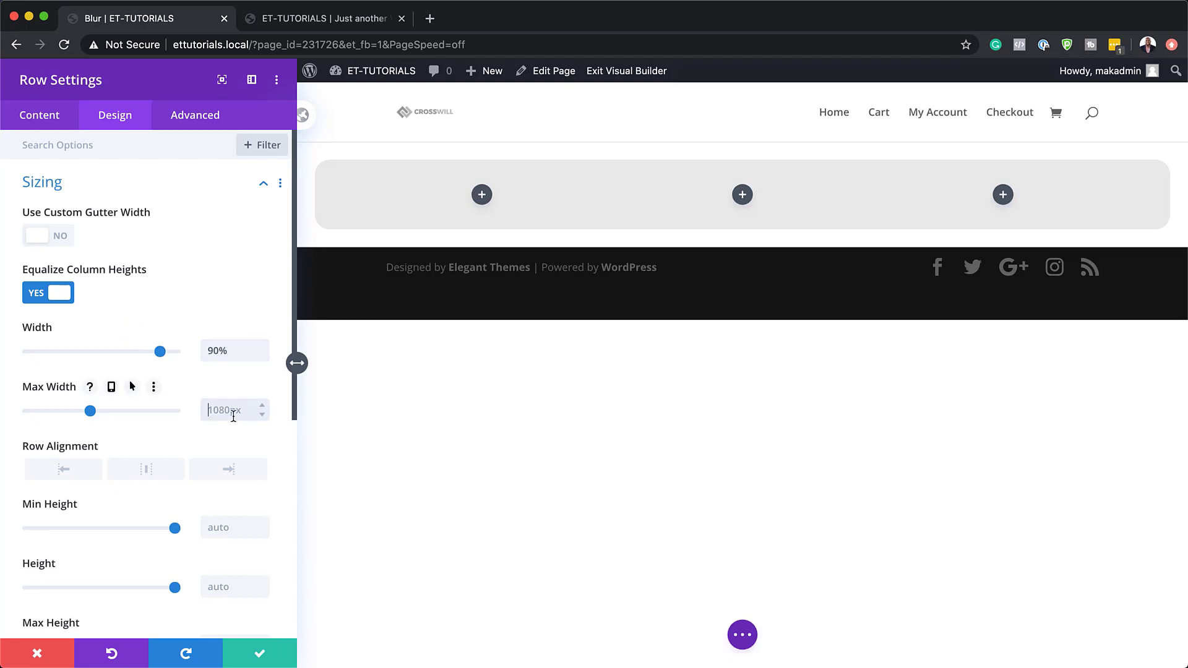
{"action": "type", "text": "1580px"}
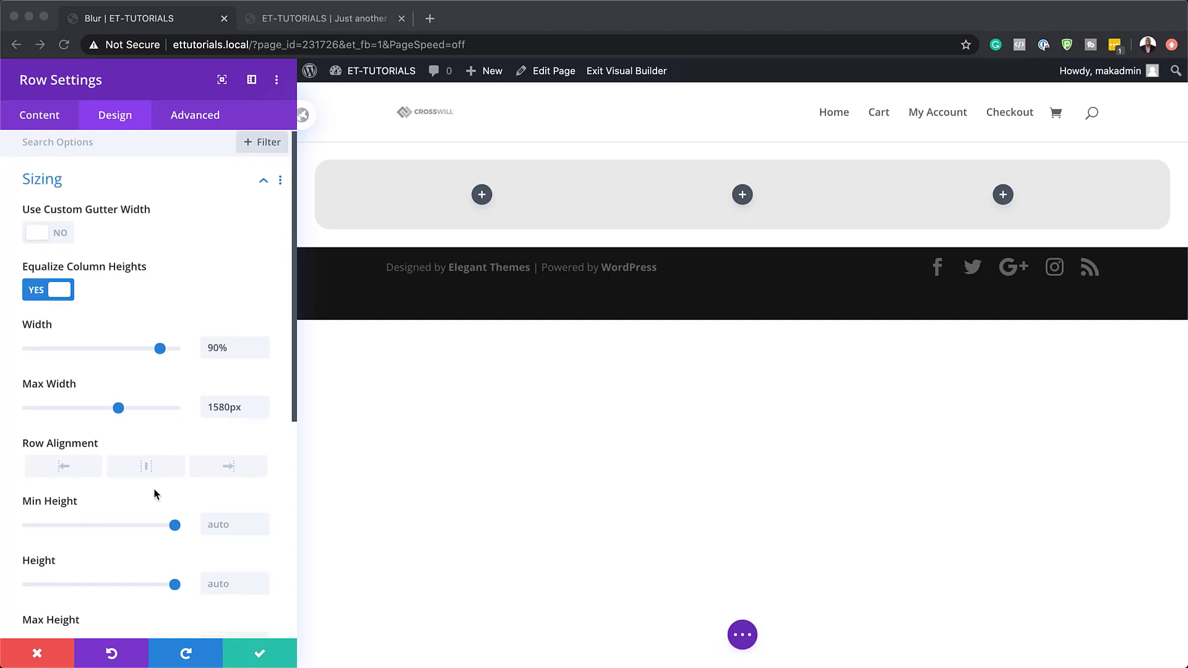
{"action": "scroll", "coordinate": [154, 491], "scroll_direction": "down", "scroll_amount": 2}
{"action": "left_click", "coordinate": [233, 480]}
{"action": "type", "text": "500px"}
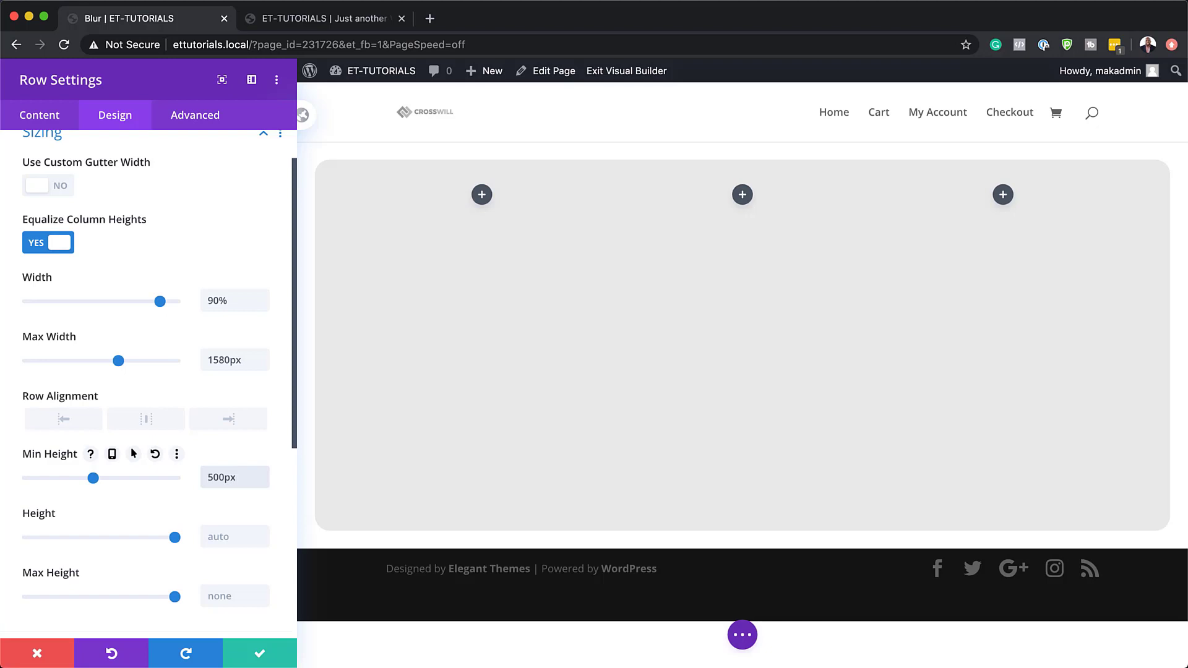
{"action": "key", "text": "super+Tab"}
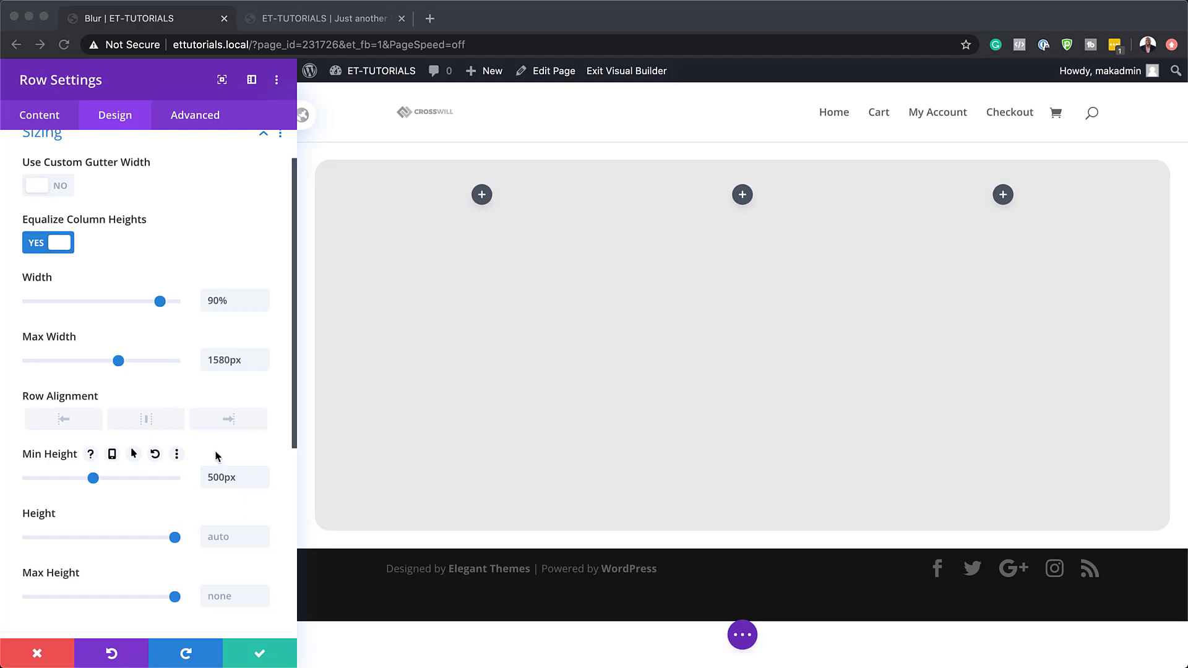
{"action": "key", "text": "super+Tab"}
Add the custom CSS "align-items: center;" to the row's main element and save the row settings.
{"action": "left_click", "coordinate": [208, 121]}
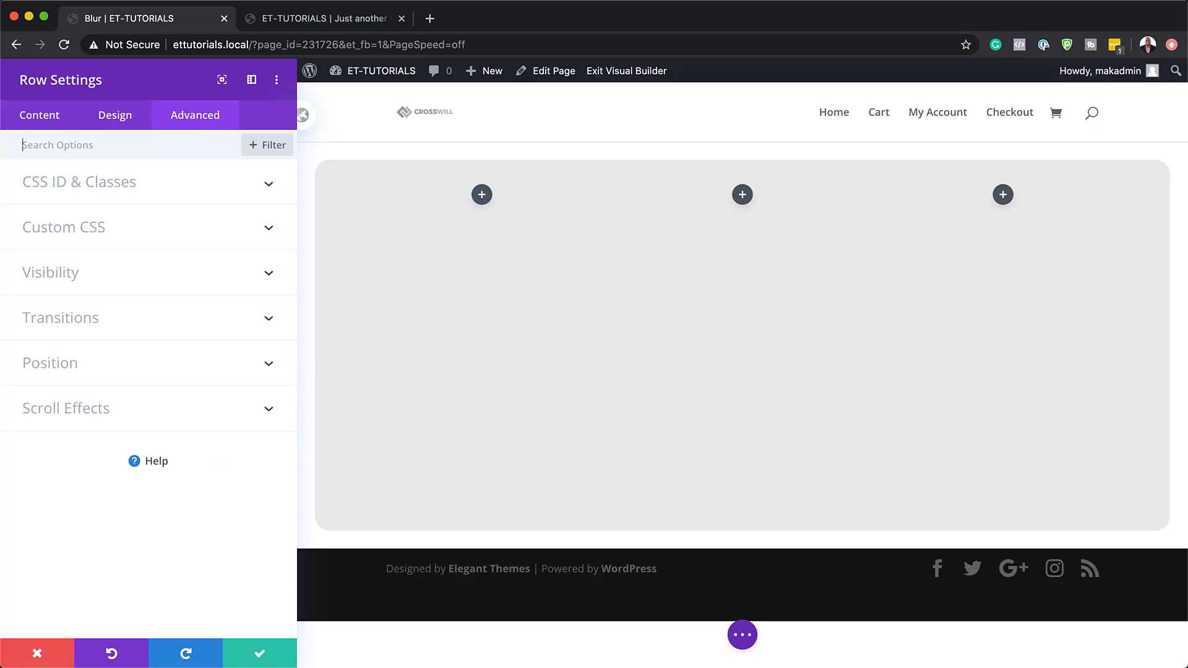
{"action": "left_click", "coordinate": [86, 233]}
{"action": "left_click", "coordinate": [64, 344]}
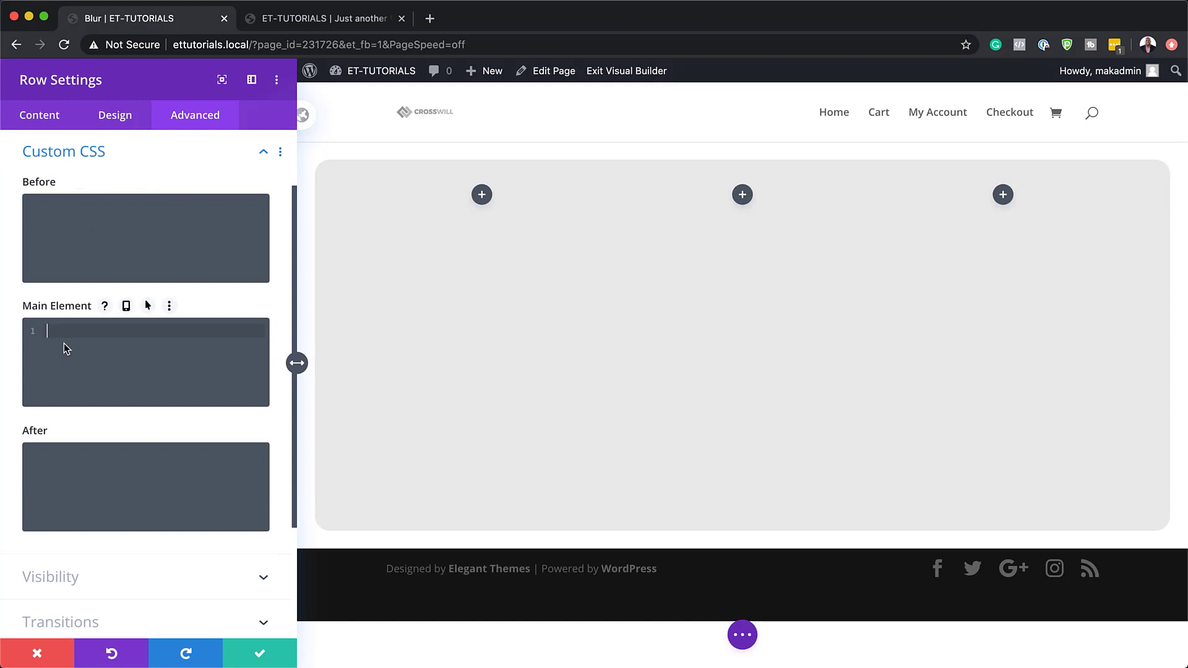
{"action": "type", "text": "align-items: center;"}
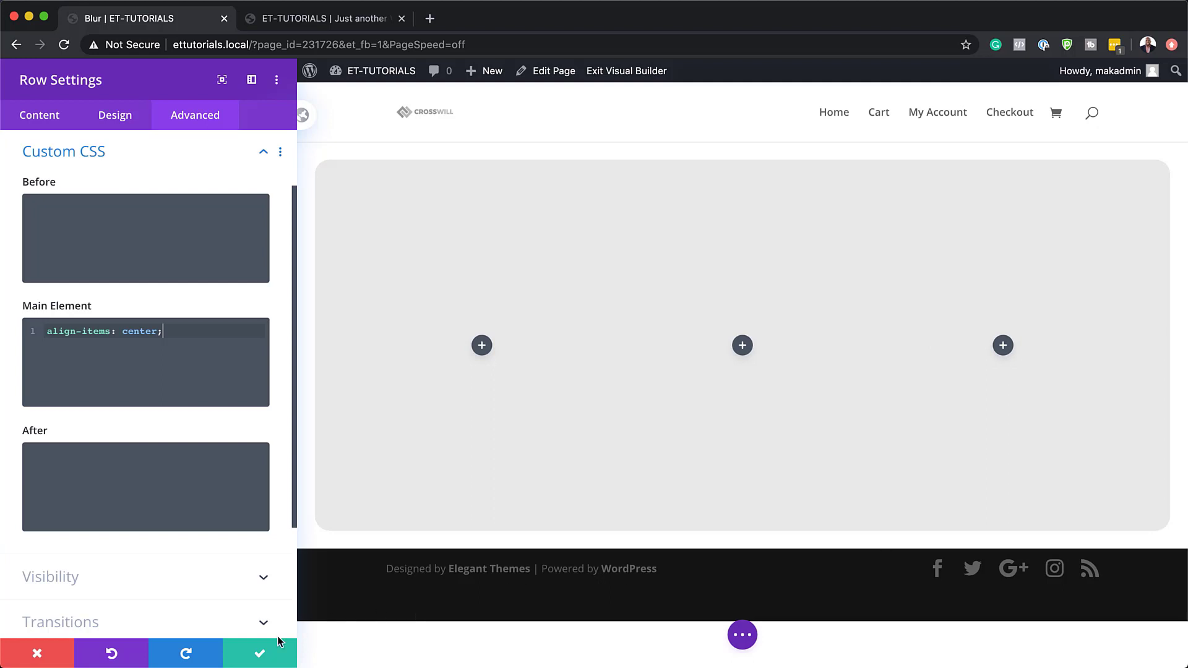
{"action": "left_click", "coordinate": [260, 653]}
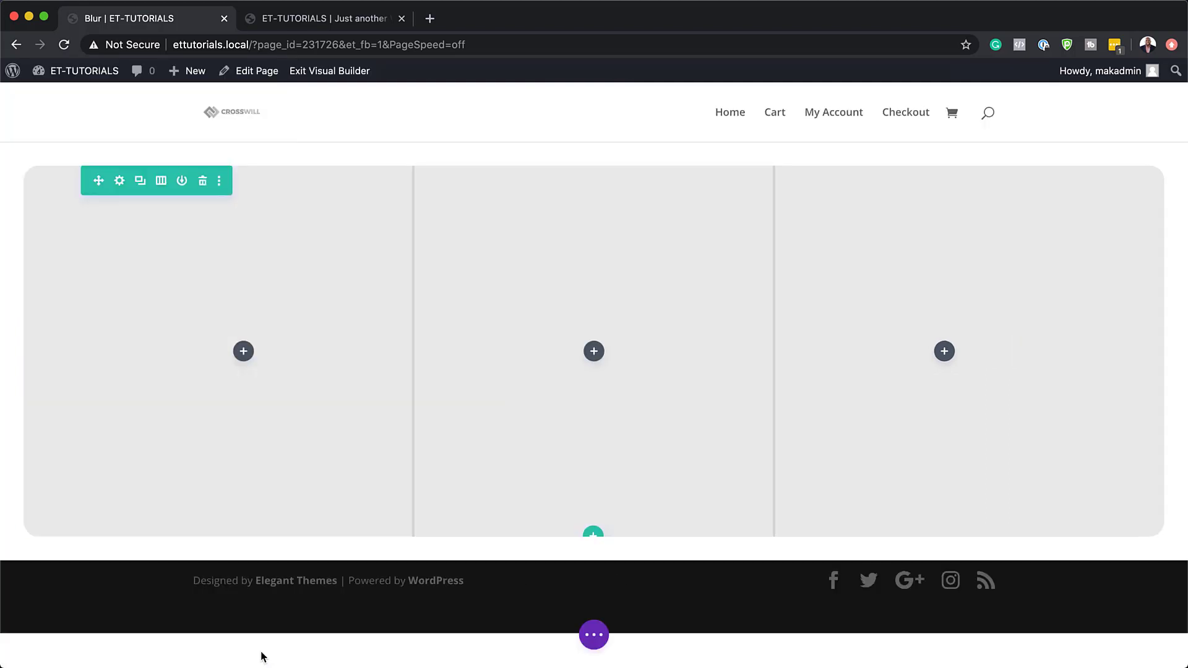
Insert a Blurb module into the first column of the row.
{"action": "left_click", "coordinate": [245, 351]}
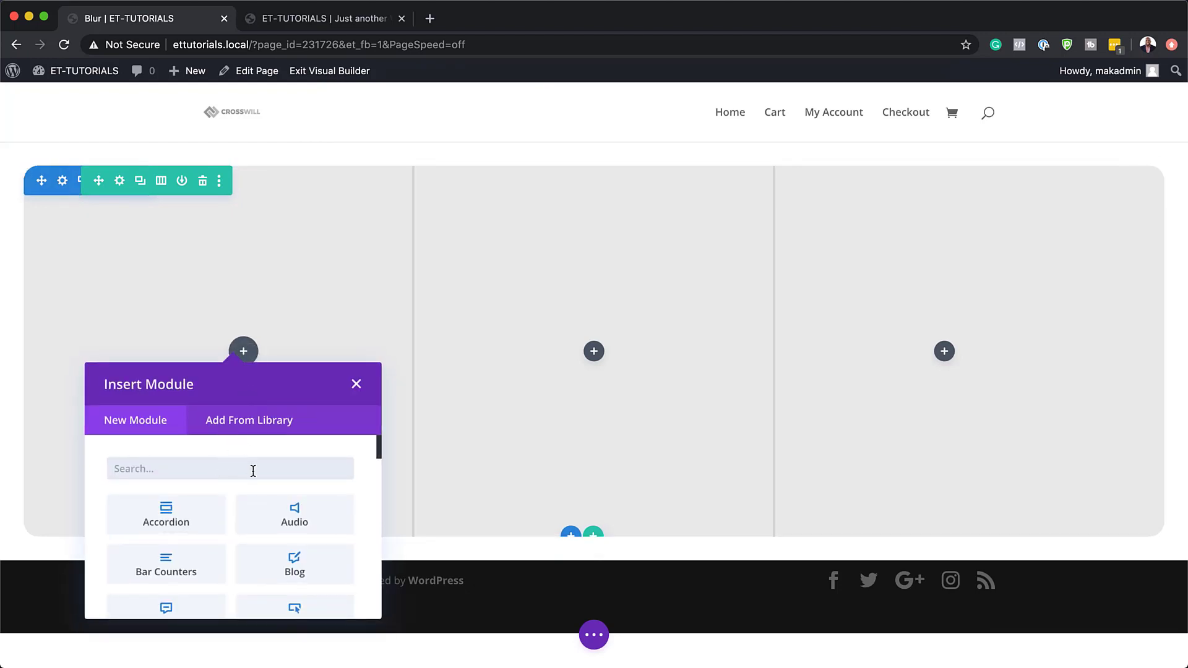
{"action": "type", "text": "blur"}
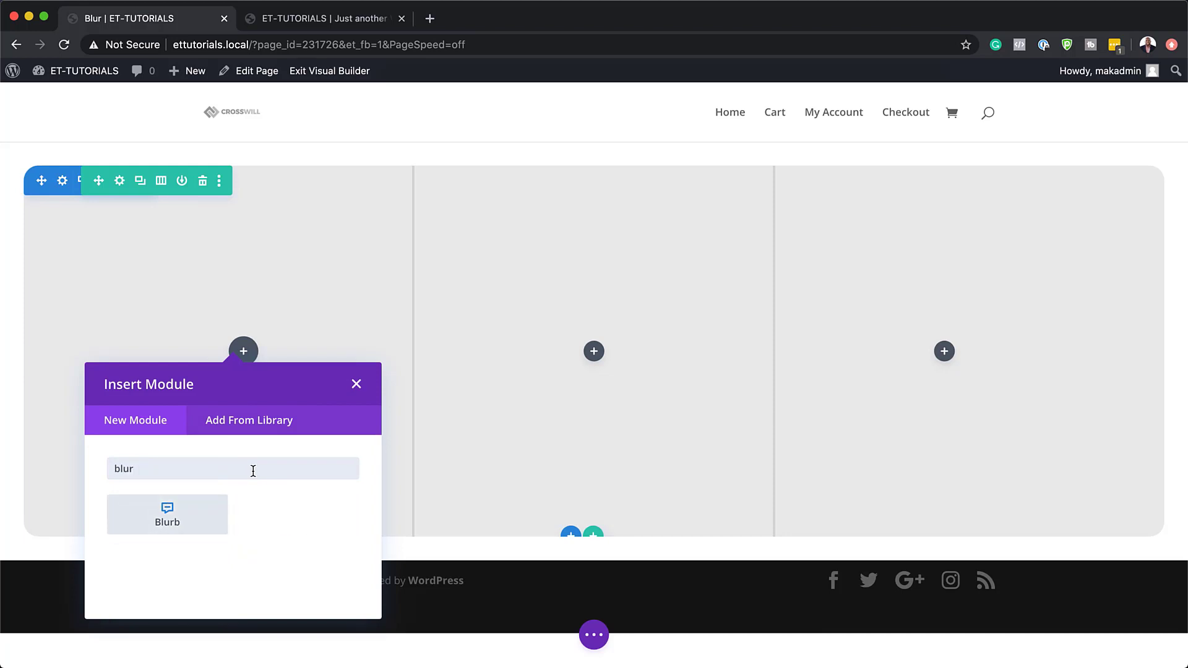
{"action": "type", "text": "bs"}
{"action": "key", "text": "BackSpace"}
{"action": "left_click", "coordinate": [195, 513]}
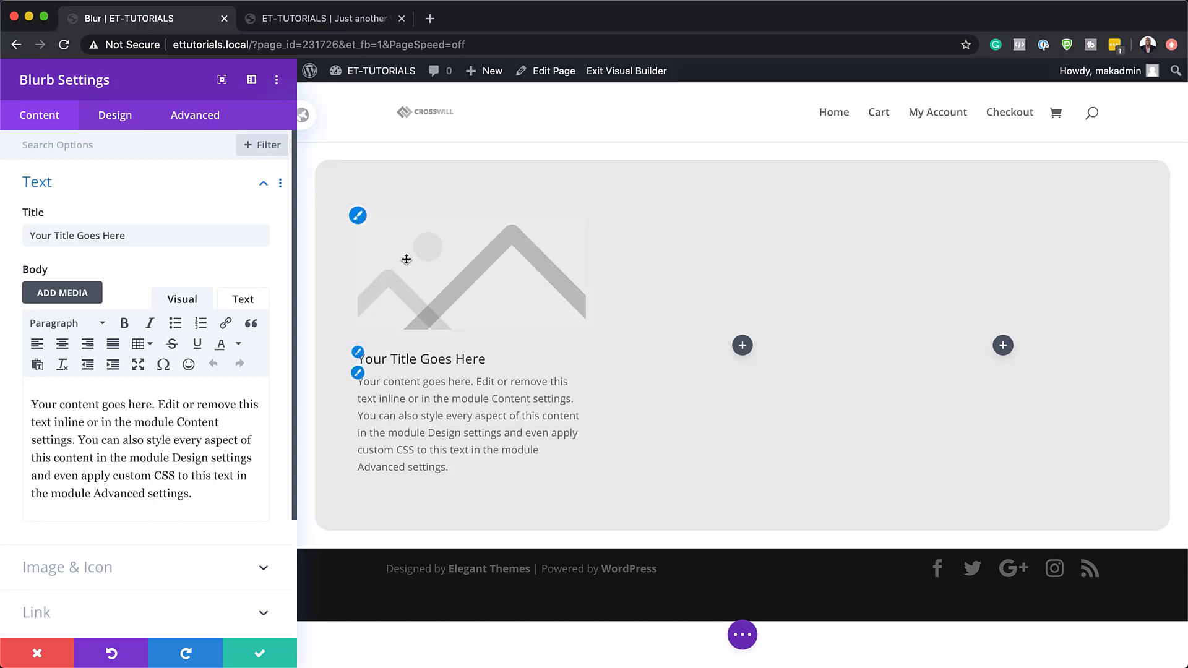
Replace the blurb's placeholder image with the plain plus icon.
{"action": "scroll", "coordinate": [204, 388], "scroll_direction": "down", "scroll_amount": 2}
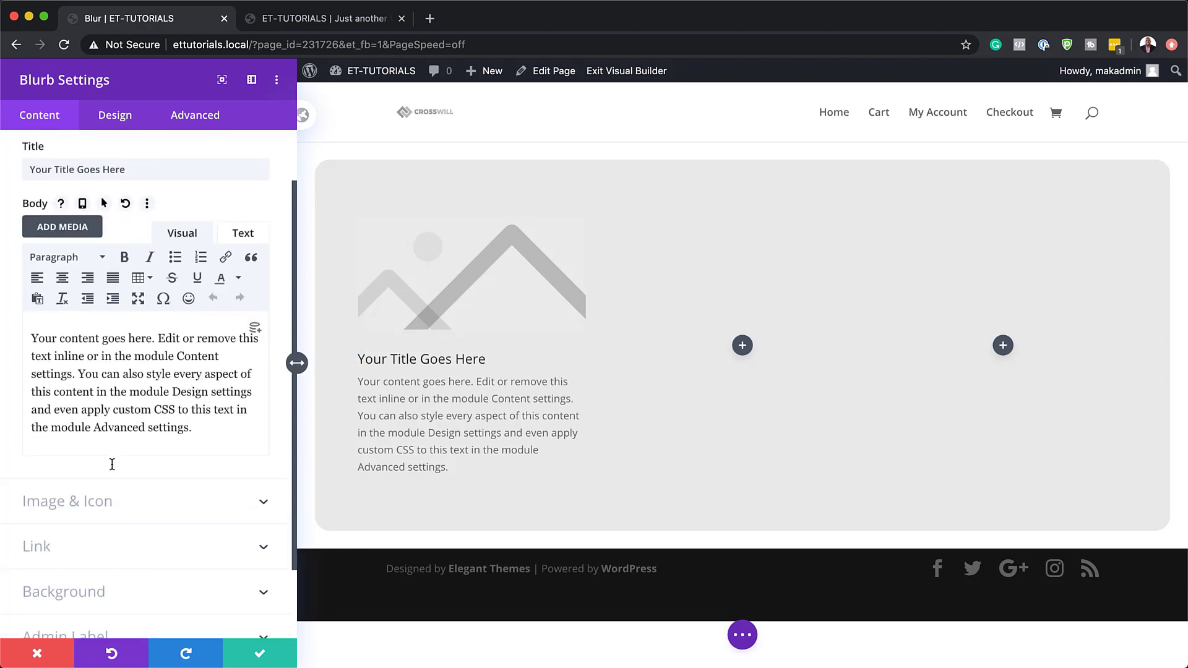
{"action": "left_click", "coordinate": [103, 504]}
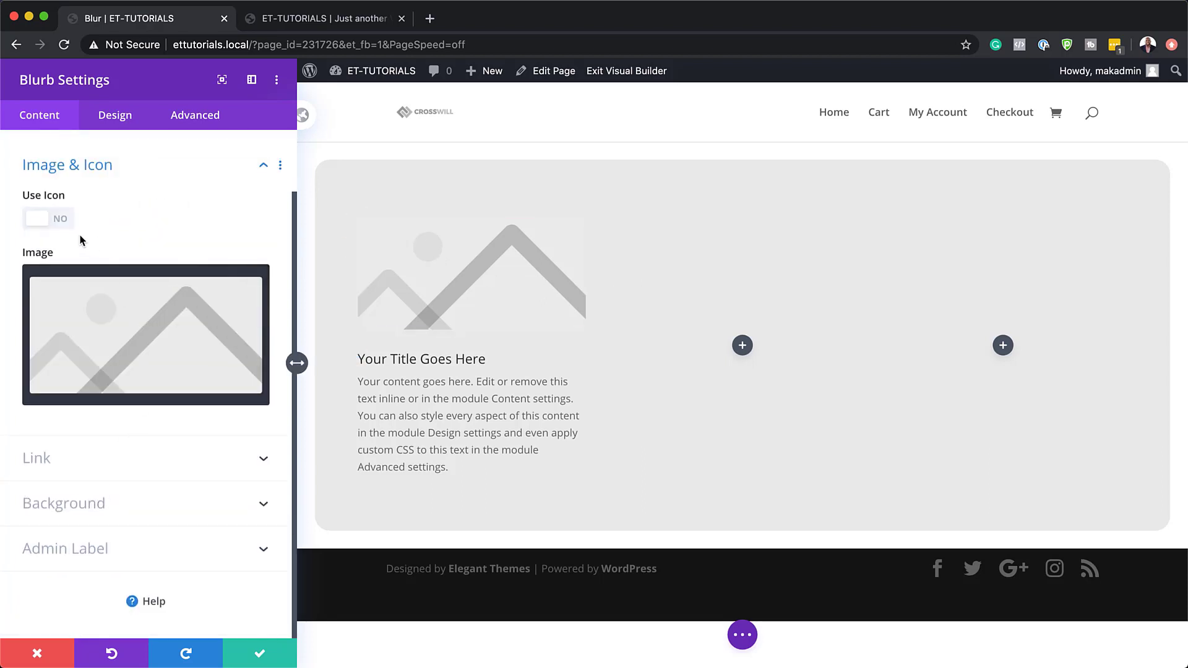
{"action": "left_click", "coordinate": [63, 223]}
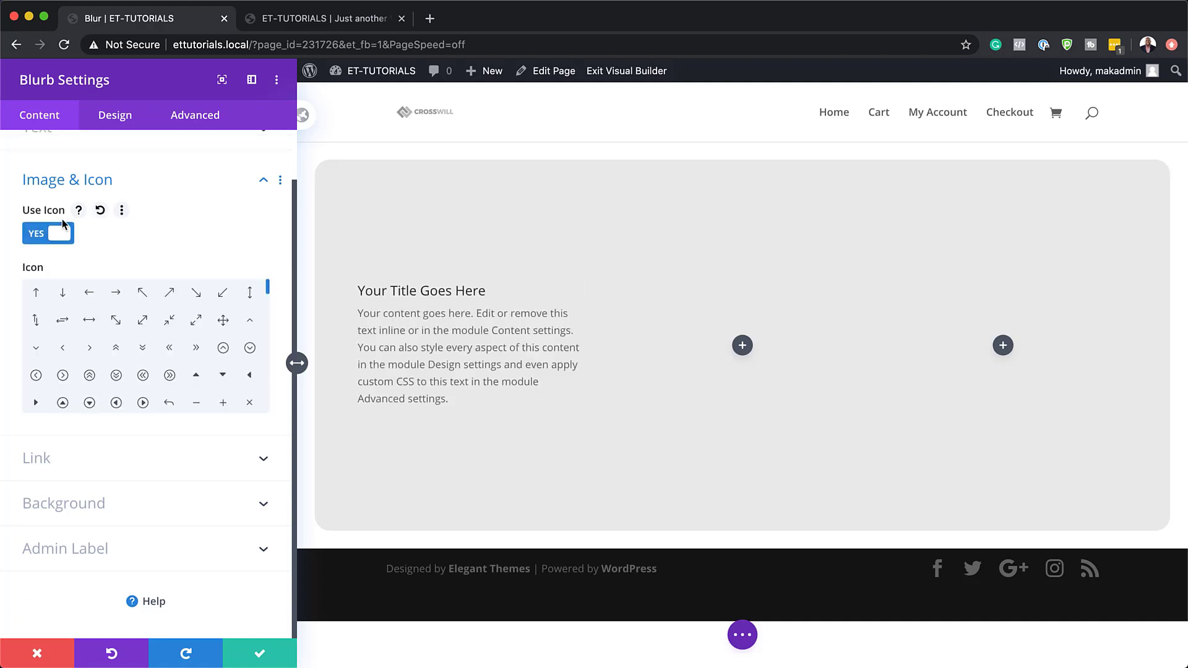
{"action": "left_click", "coordinate": [223, 403]}
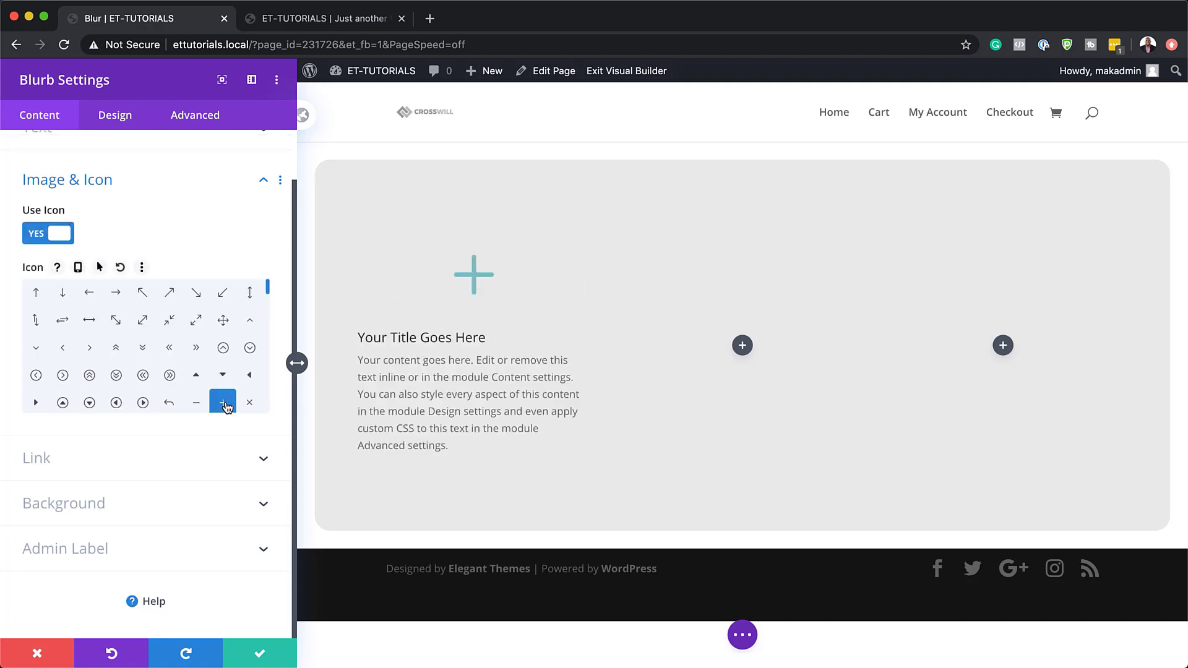
Add a background gradient to the blurb's hover state.
{"action": "left_click", "coordinate": [100, 511]}
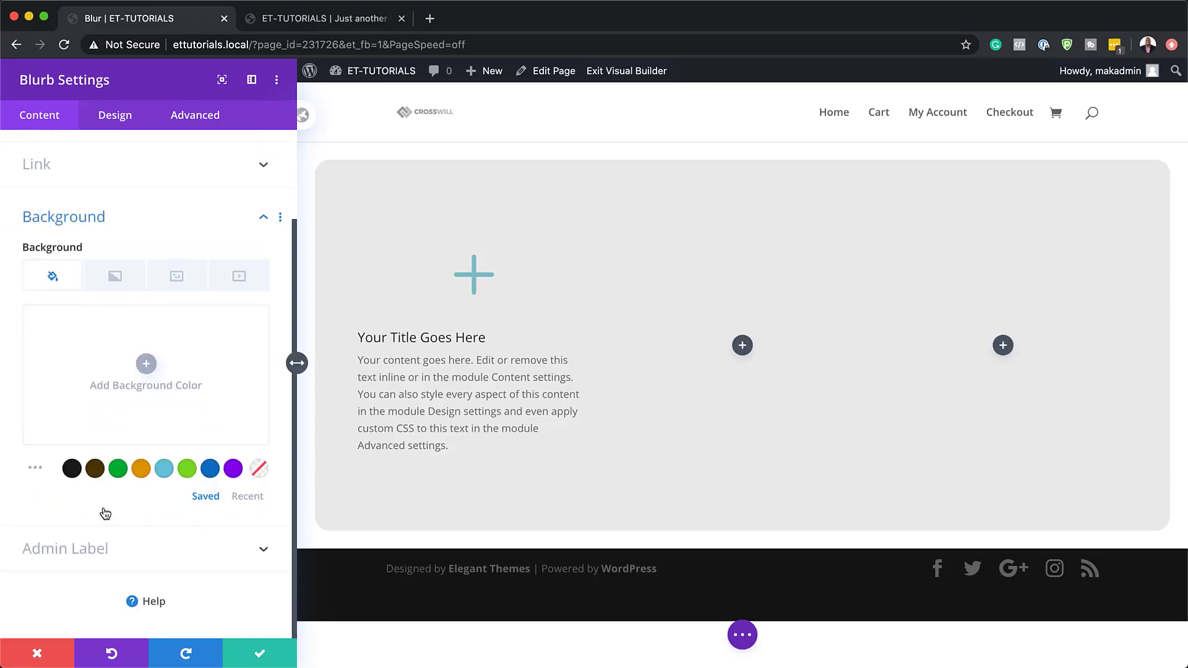
{"action": "left_click", "coordinate": [115, 275]}
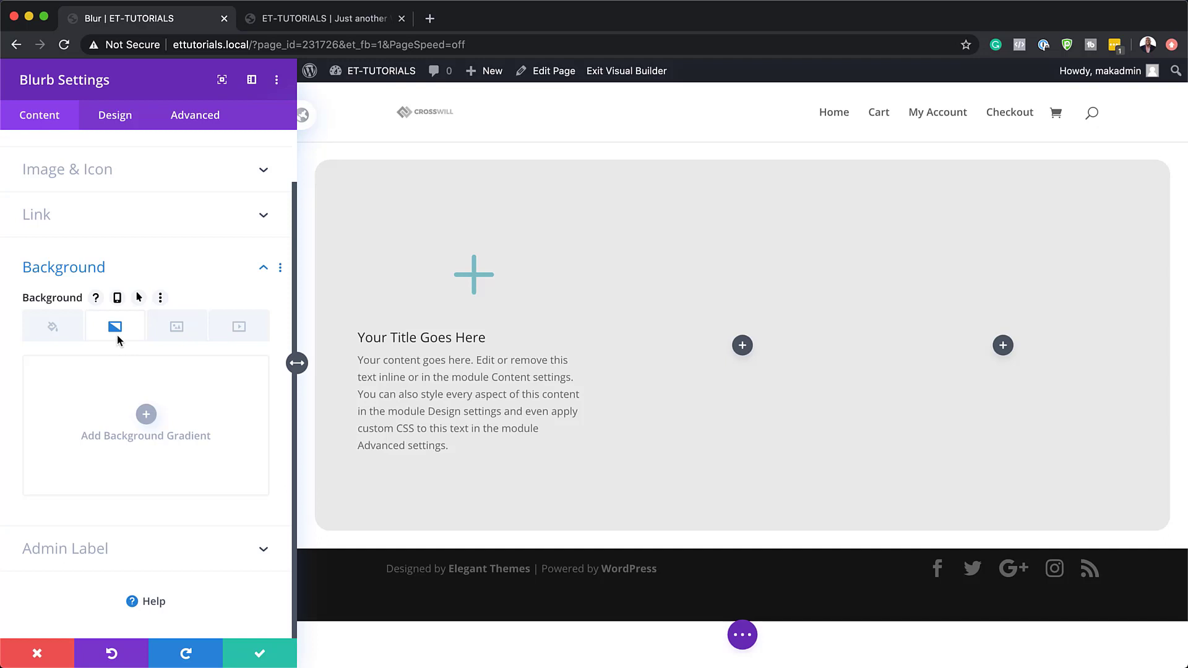
{"action": "left_click", "coordinate": [139, 298]}
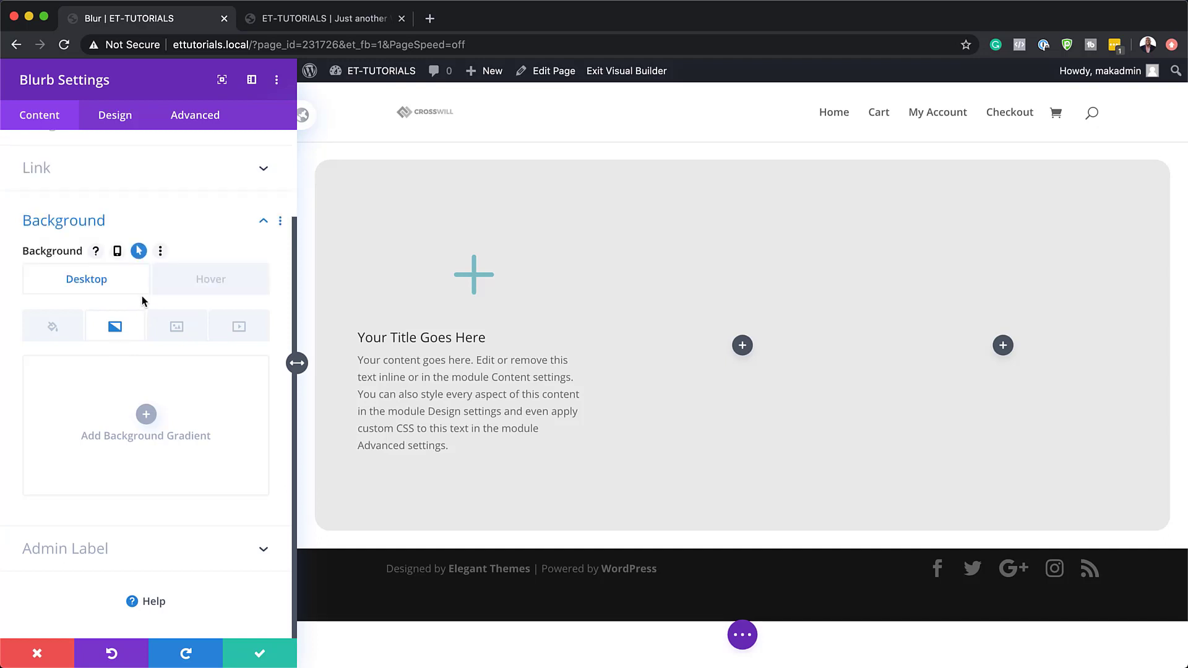
{"action": "left_click", "coordinate": [224, 285]}
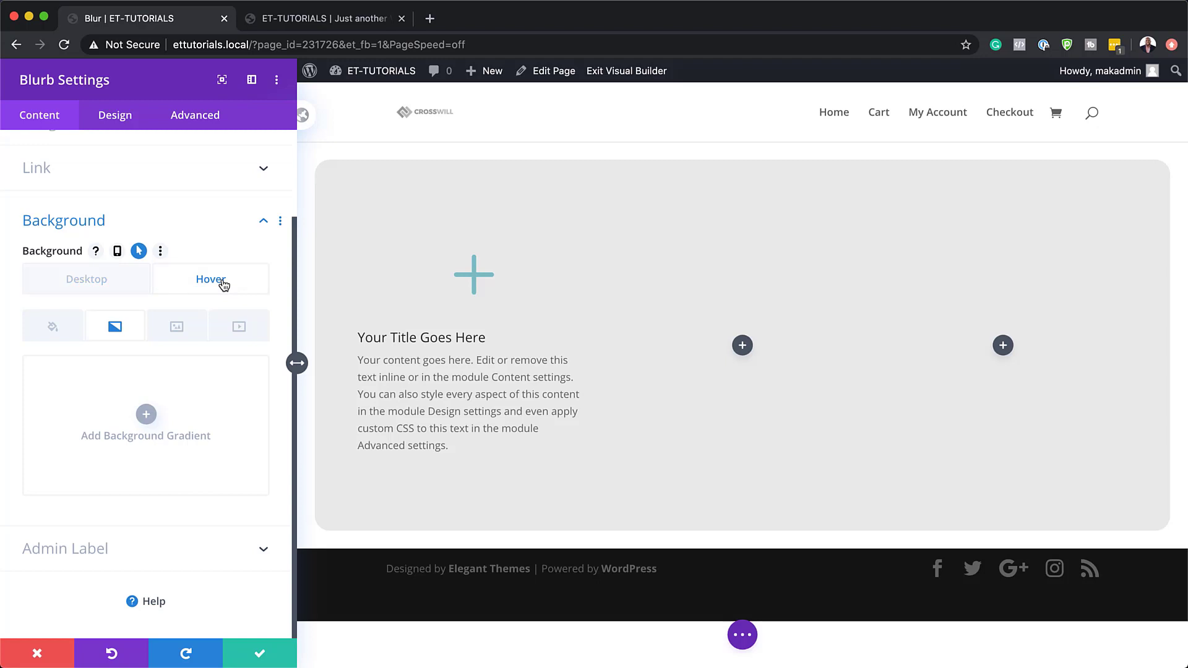
{"action": "left_click", "coordinate": [147, 414]}
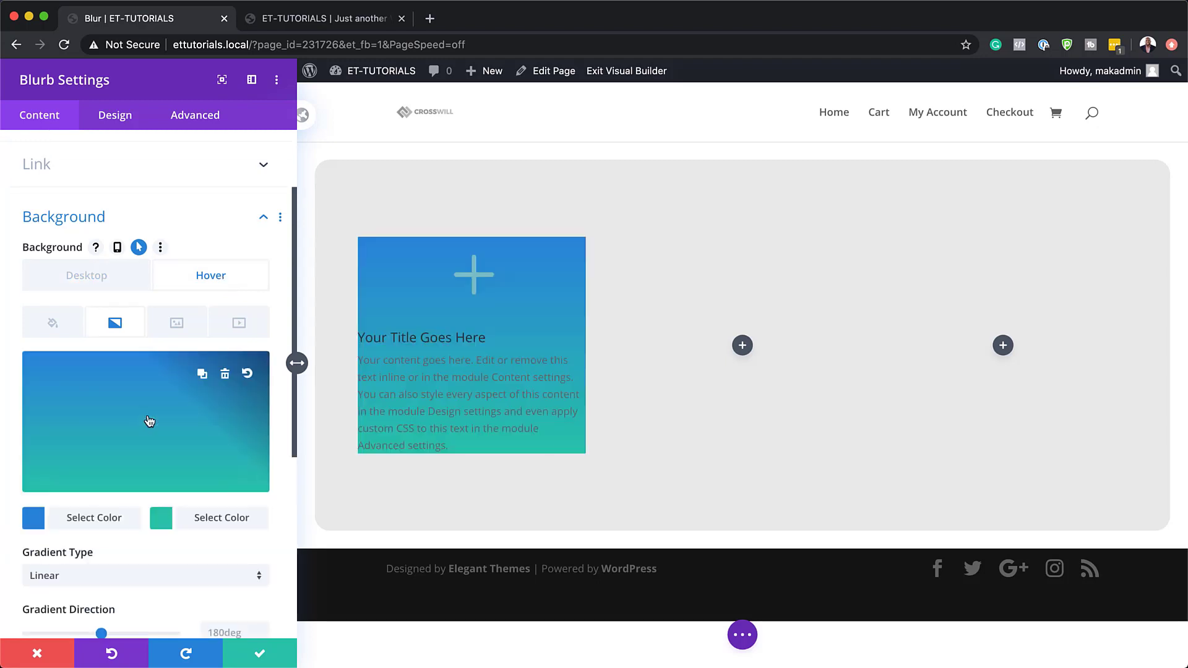
Set the hover gradient's first colour to #ffffff and its second colour to #0f1bff.
{"action": "left_click", "coordinate": [34, 518]}
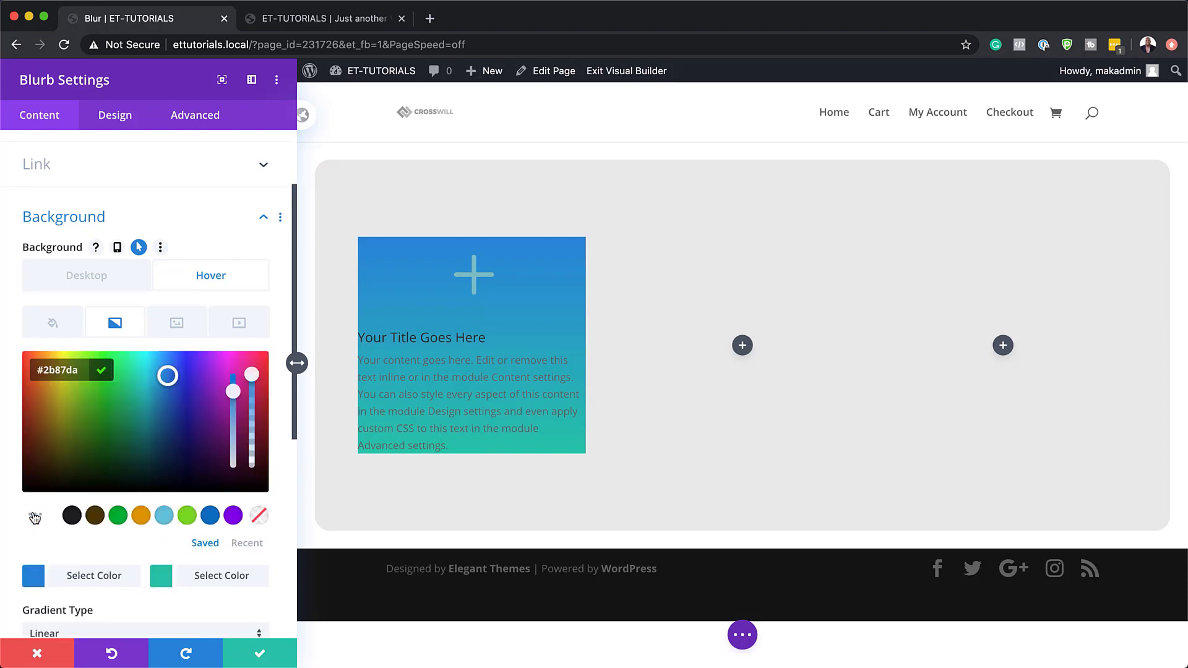
{"action": "triple_click", "coordinate": [59, 369]}
{"action": "type", "text": "#ffffff"}
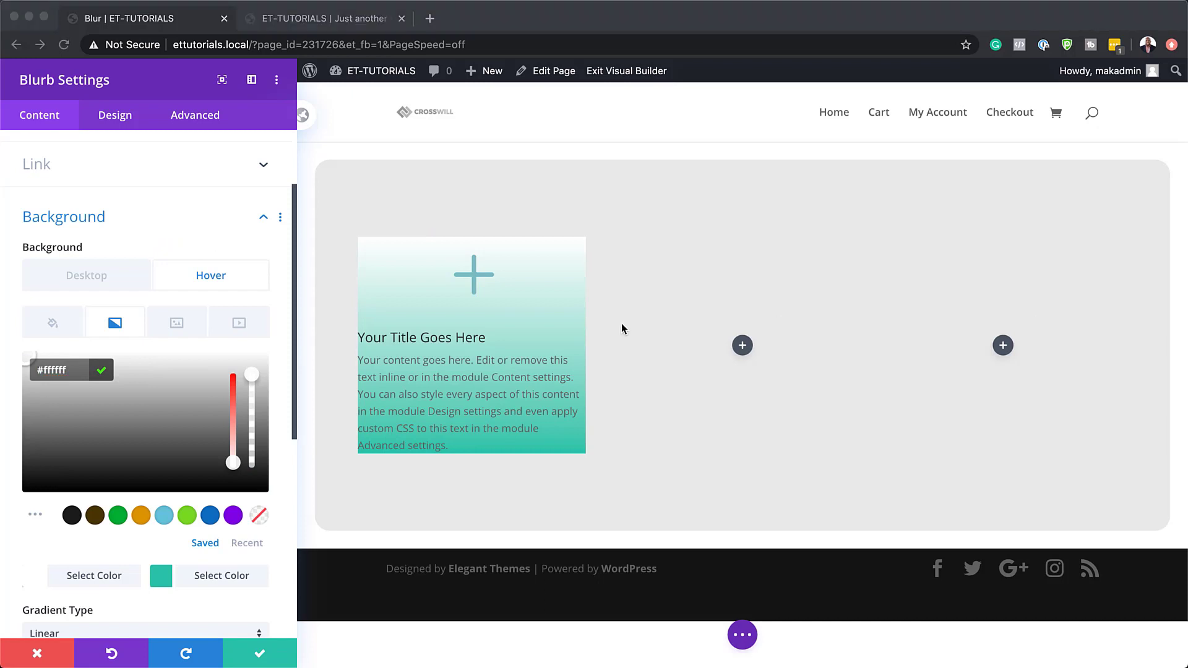
{"action": "left_click", "coordinate": [161, 576]}
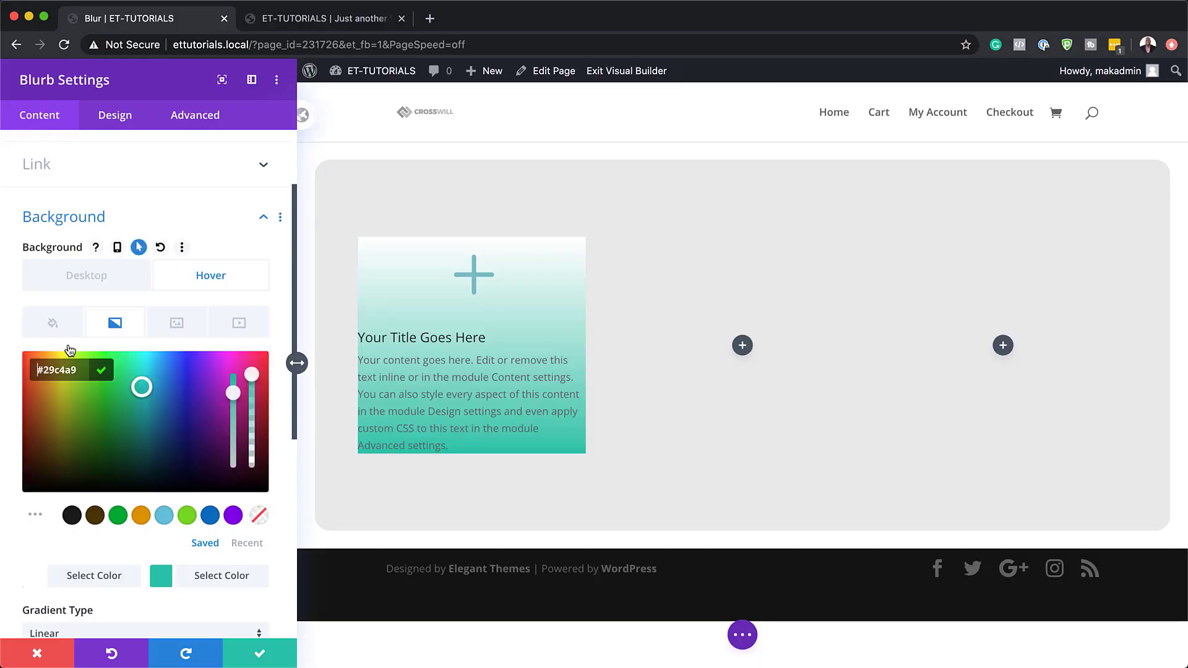
{"action": "left_click", "coordinate": [81, 373]}
{"action": "key", "text": "ctrl+a"}
{"action": "type", "text": "#0f1bff"}
Set both the start position and the end position of the hover gradient to 20%.
{"action": "scroll", "coordinate": [220, 533], "scroll_direction": "down", "scroll_amount": 5}
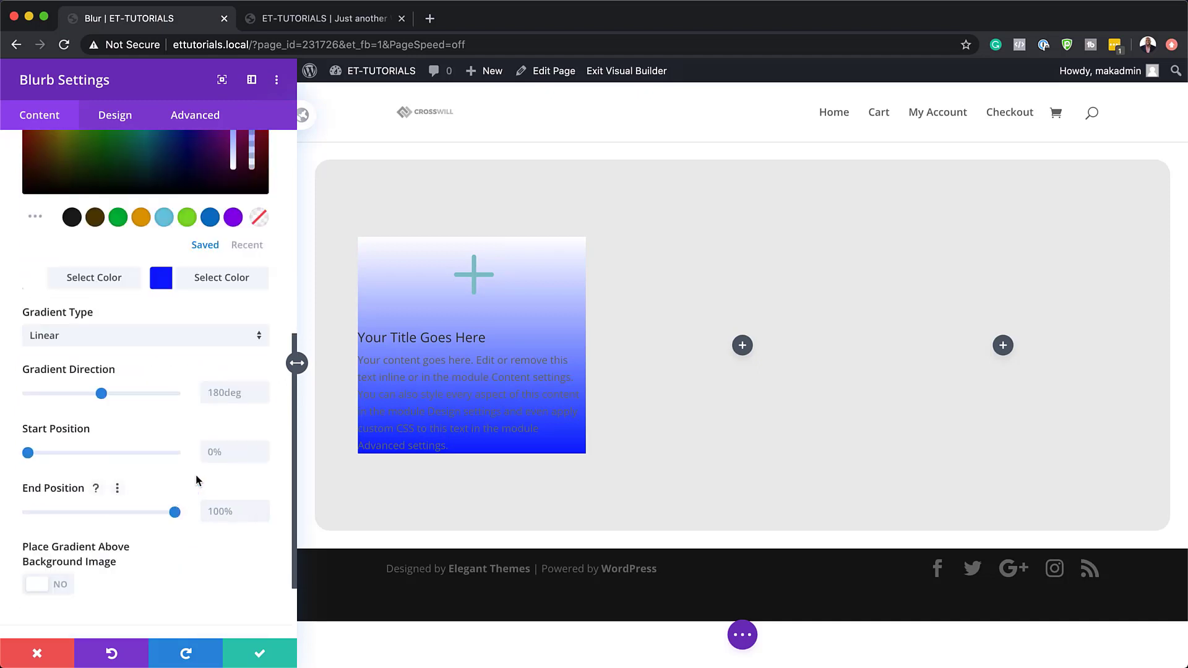
{"action": "left_click", "coordinate": [226, 452]}
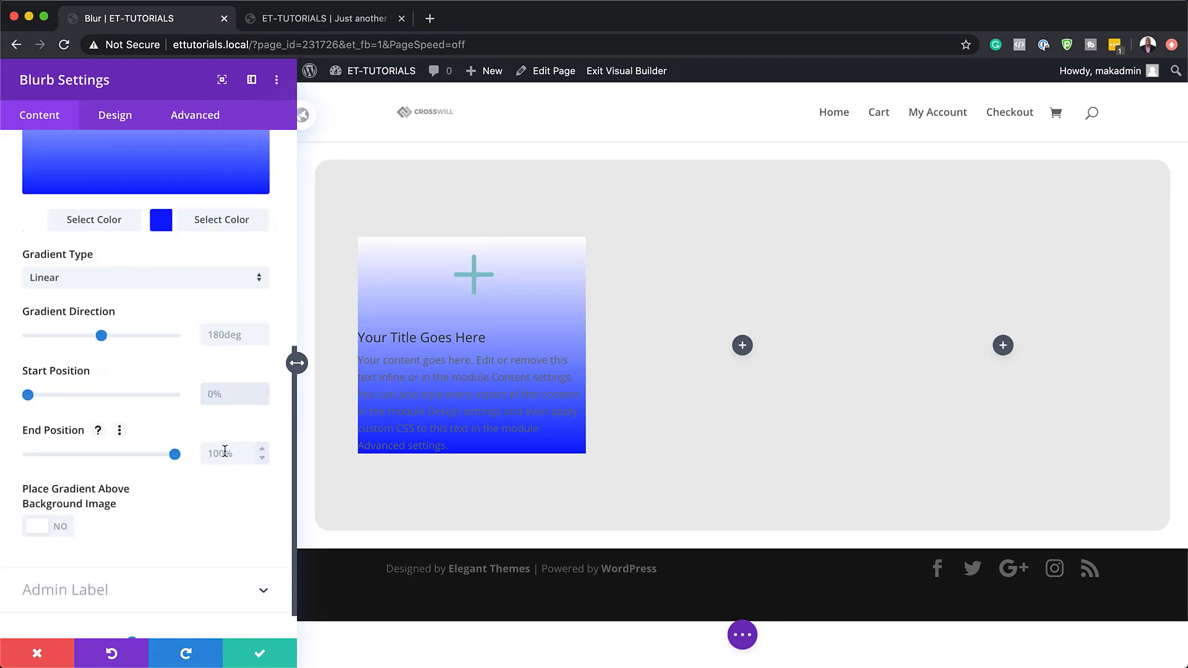
{"action": "type", "text": "20%"}
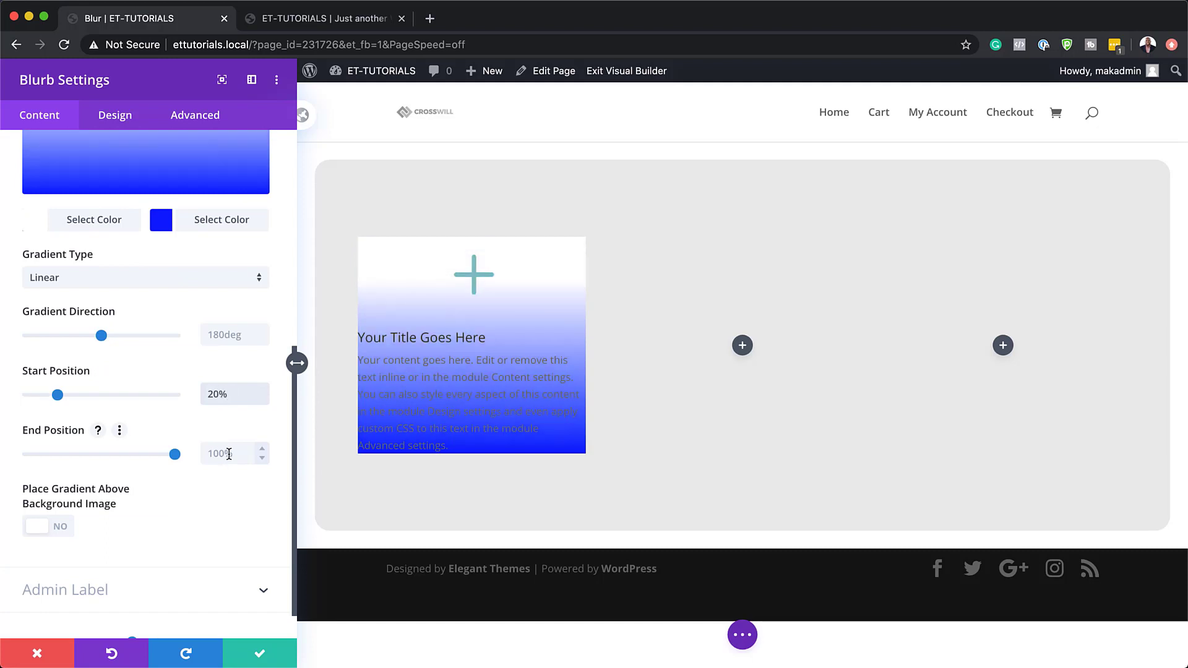
{"action": "left_click", "coordinate": [229, 454]}
{"action": "type", "text": "20"}
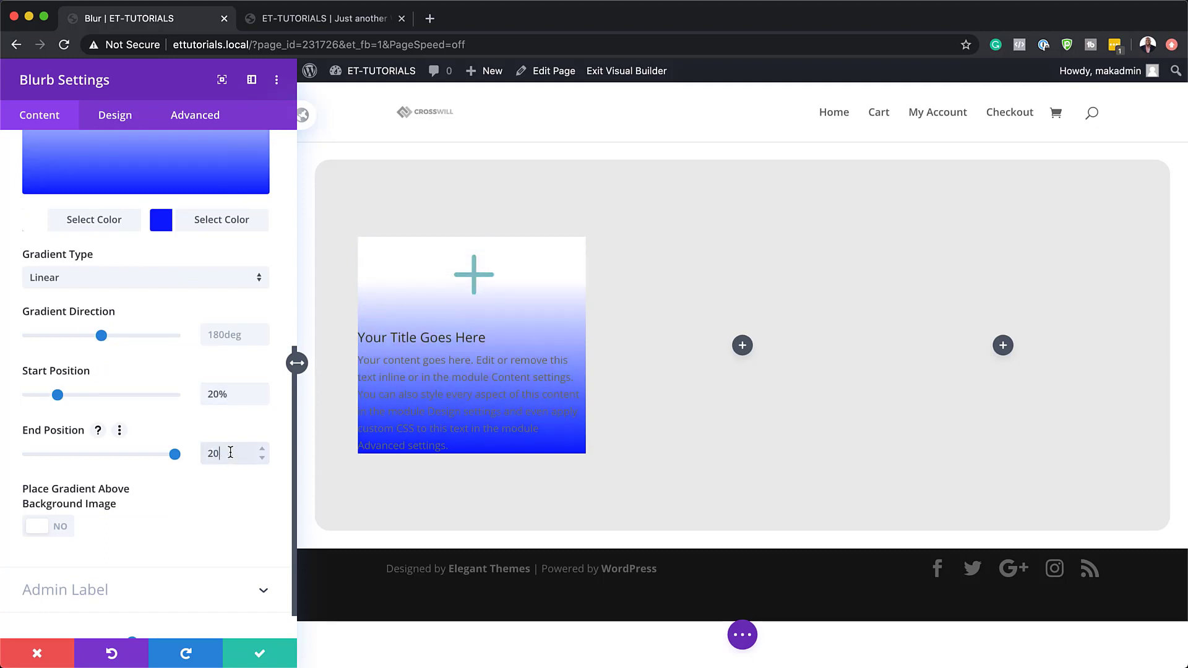
{"action": "type", "text": "%"}
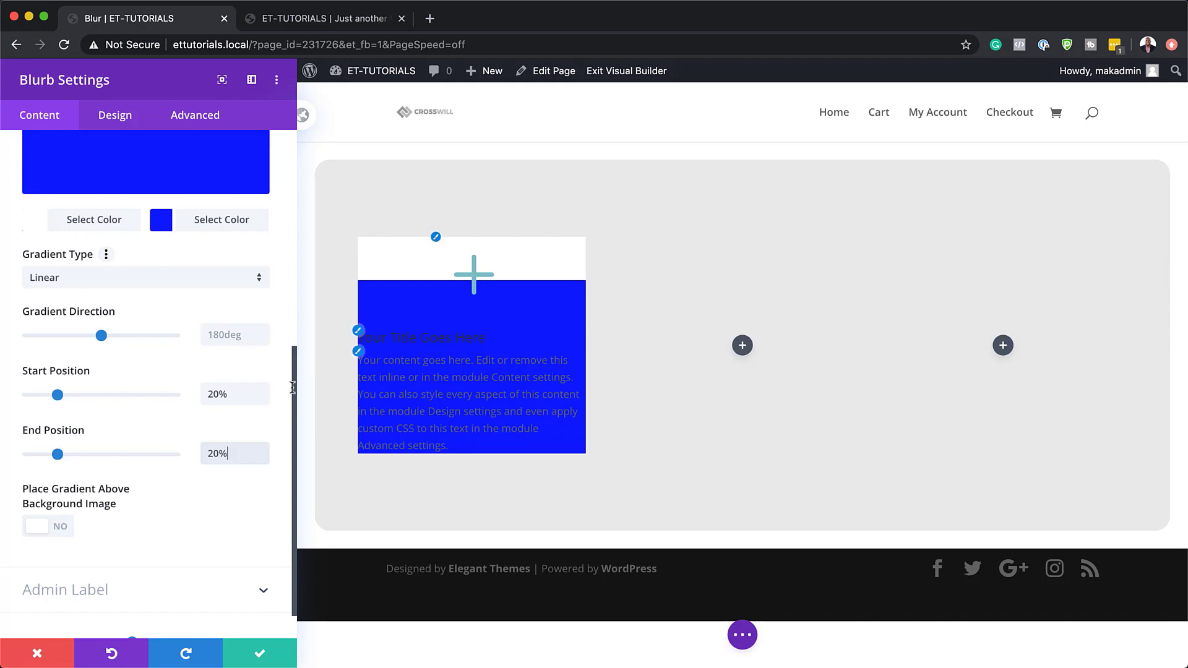
Change the blurb's title to "Blurb One".
{"action": "scroll", "coordinate": [183, 403], "scroll_direction": "up", "scroll_amount": 6}
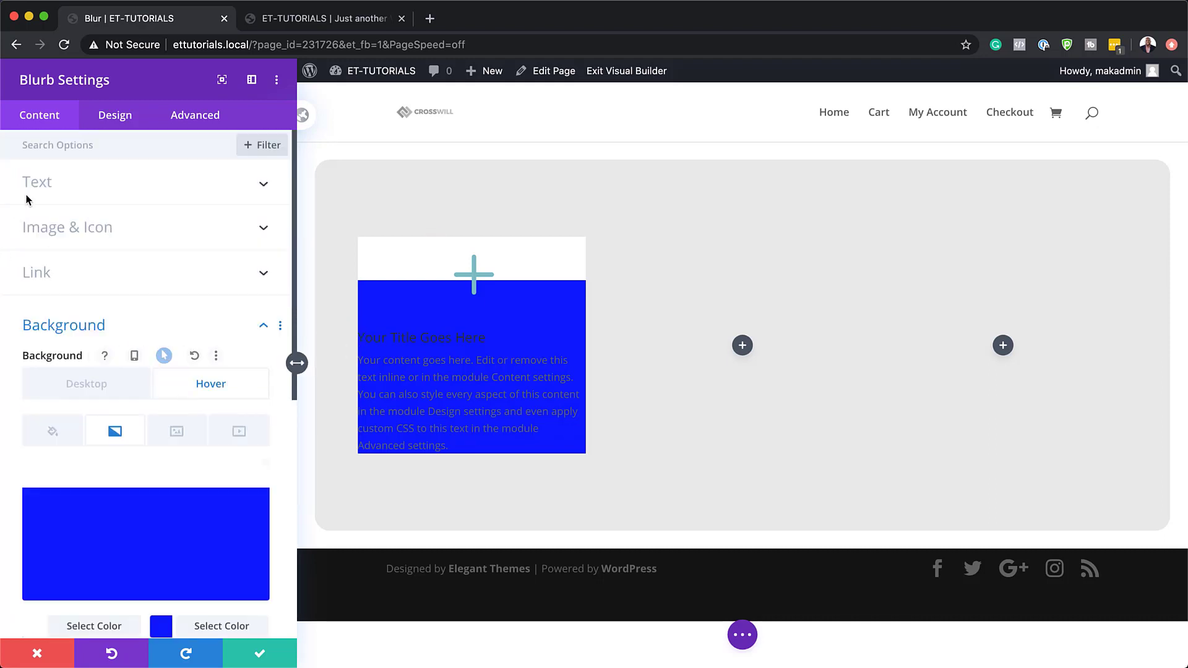
{"action": "left_click", "coordinate": [46, 184]}
{"action": "triple_click", "coordinate": [138, 237]}
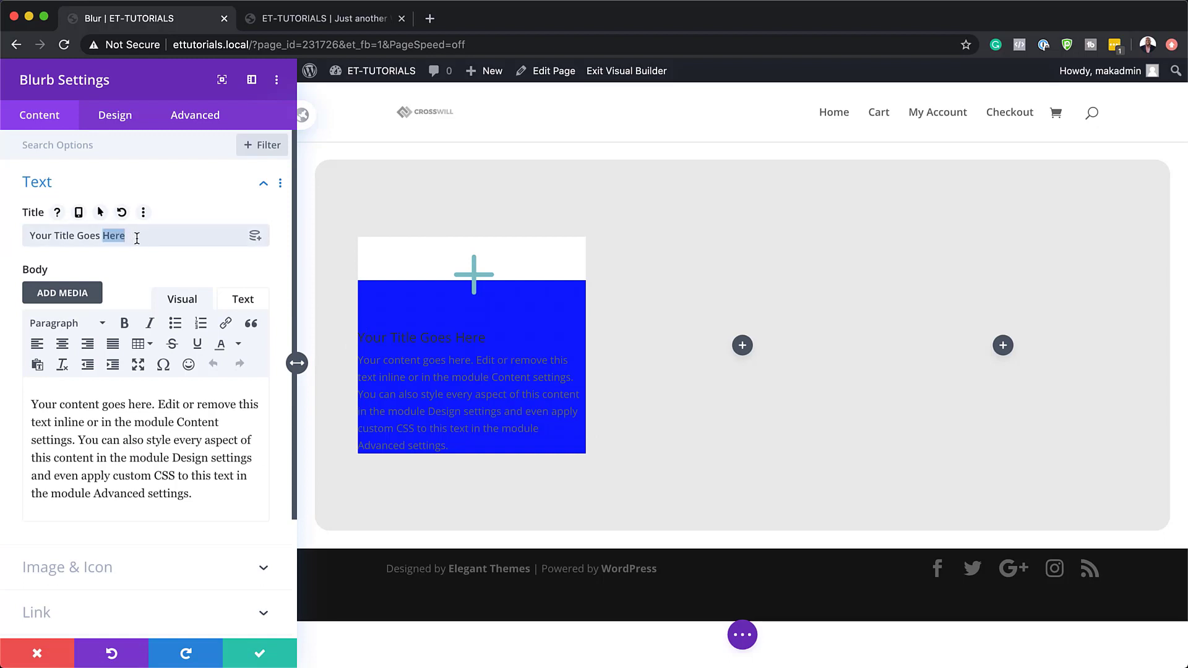
{"action": "type", "text": "Blurb One"}
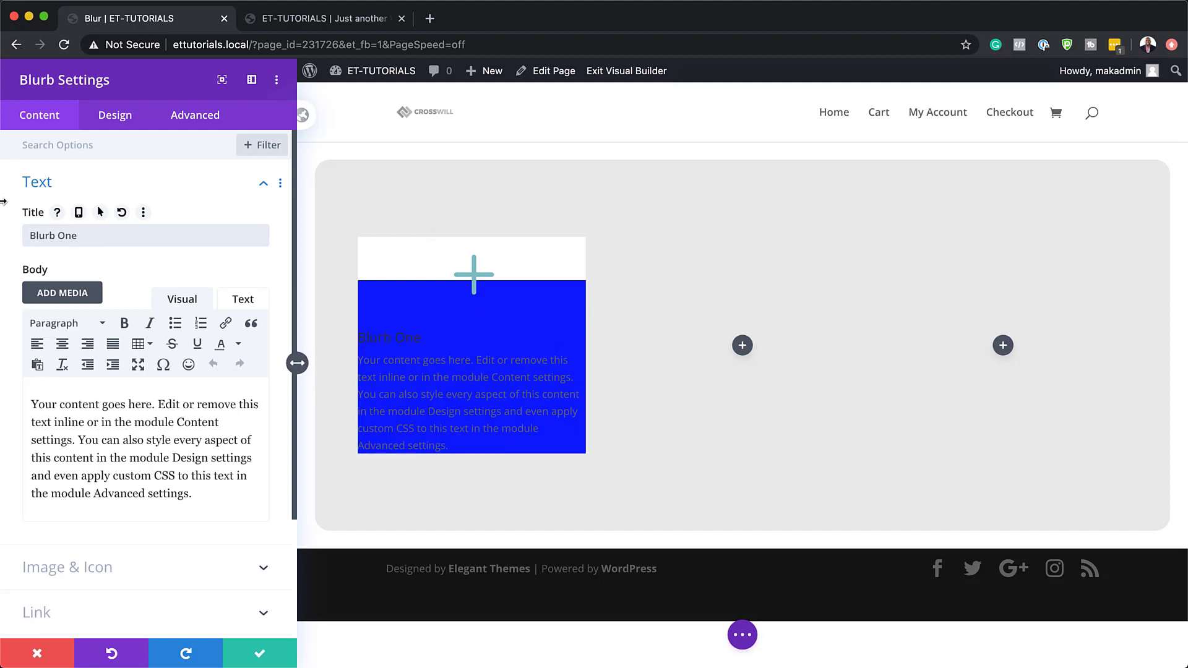
Set the blurb's icon colour to #ffffff in its design settings.
{"action": "left_click", "coordinate": [122, 121]}
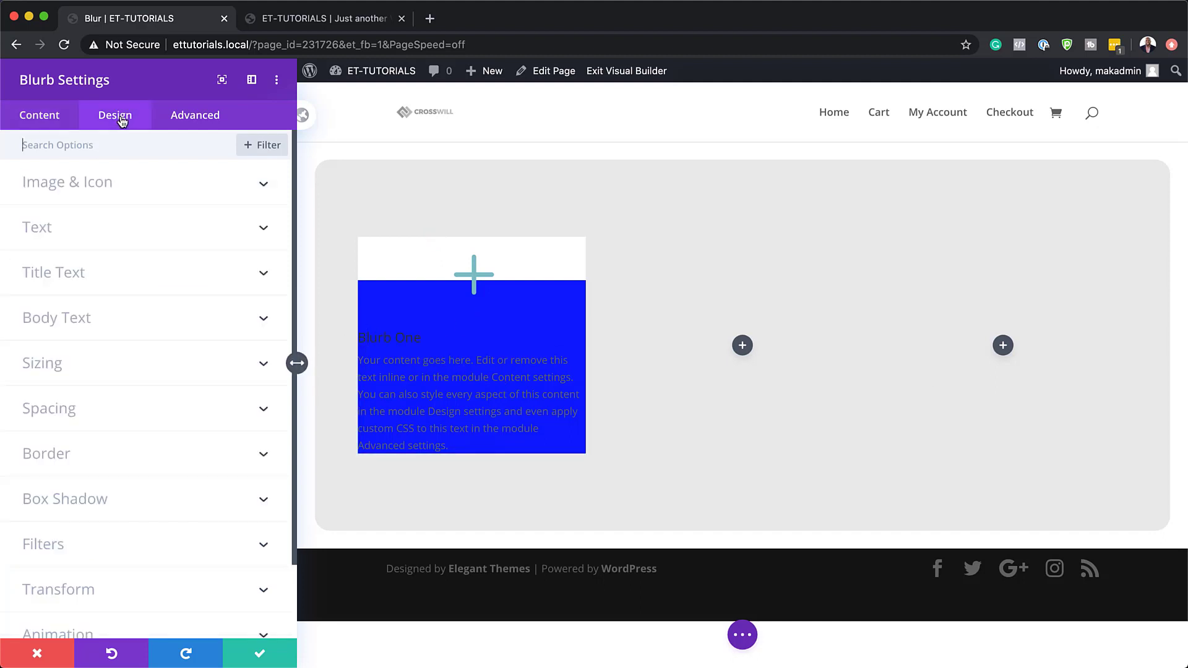
{"action": "left_click", "coordinate": [87, 189]}
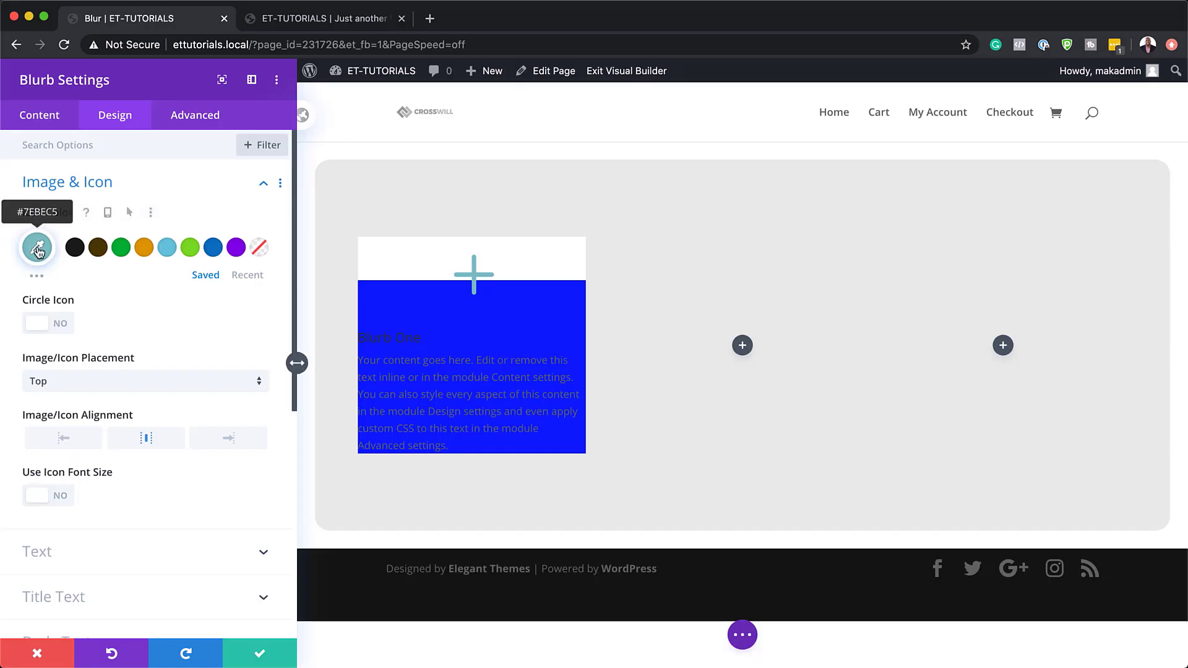
{"action": "left_click", "coordinate": [37, 248]}
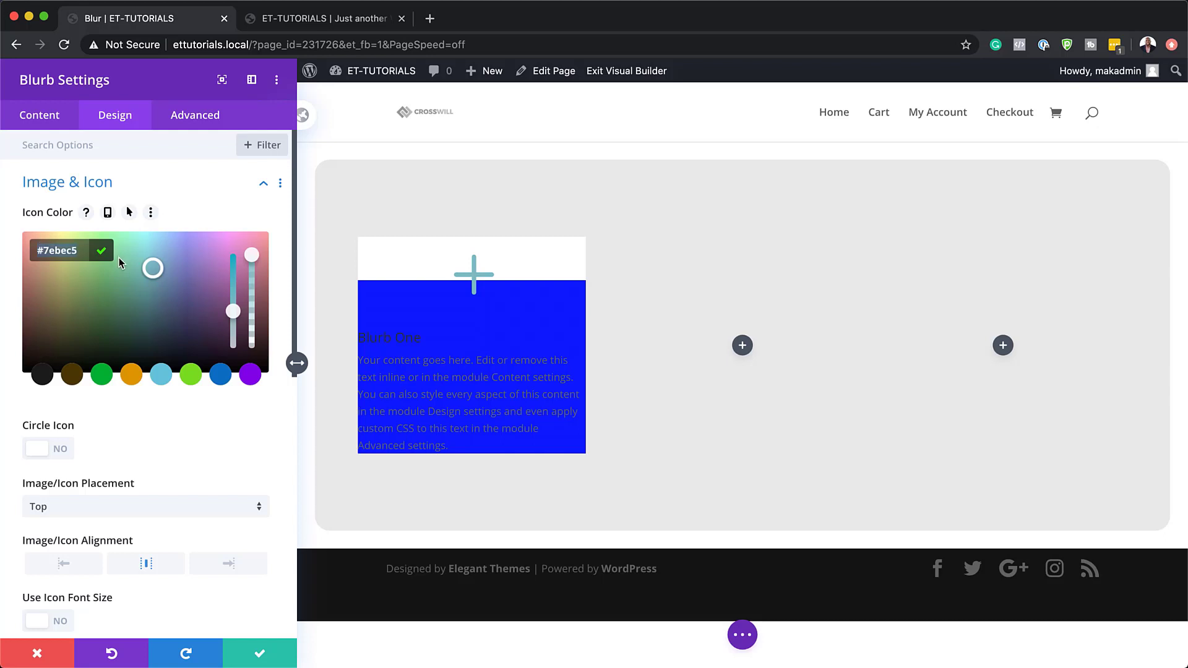
{"action": "type", "text": "#ffffff"}
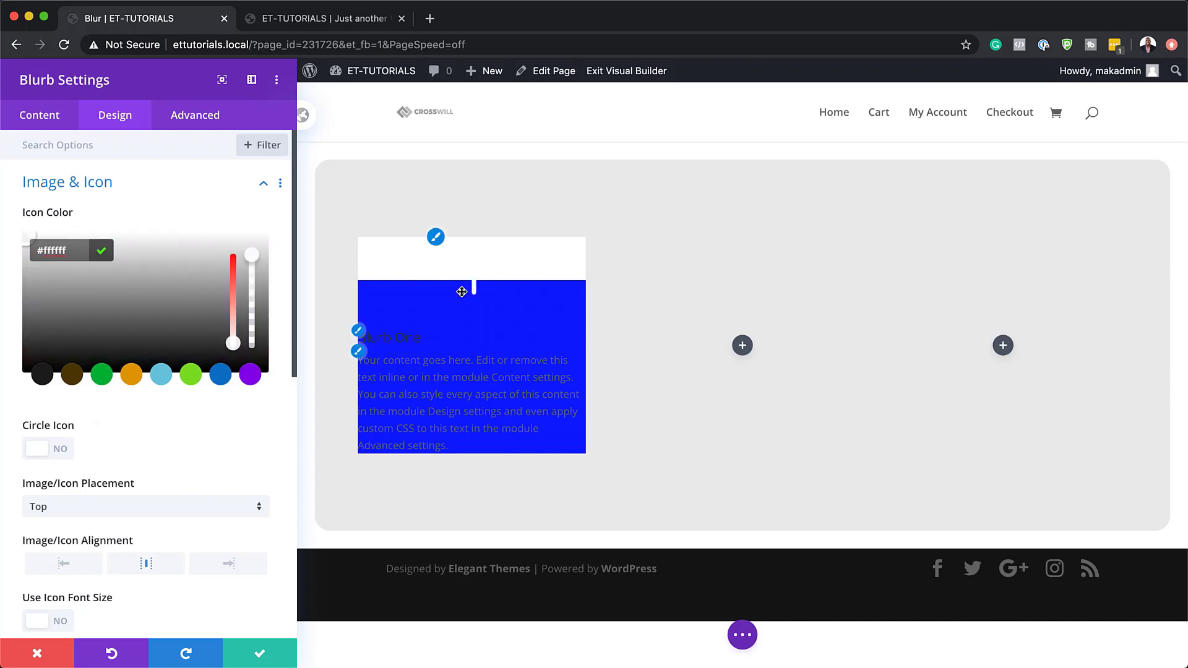
Enable the circle around the blurb's icon and set the circle colour to #ffffff.
{"action": "left_click", "coordinate": [67, 451]}
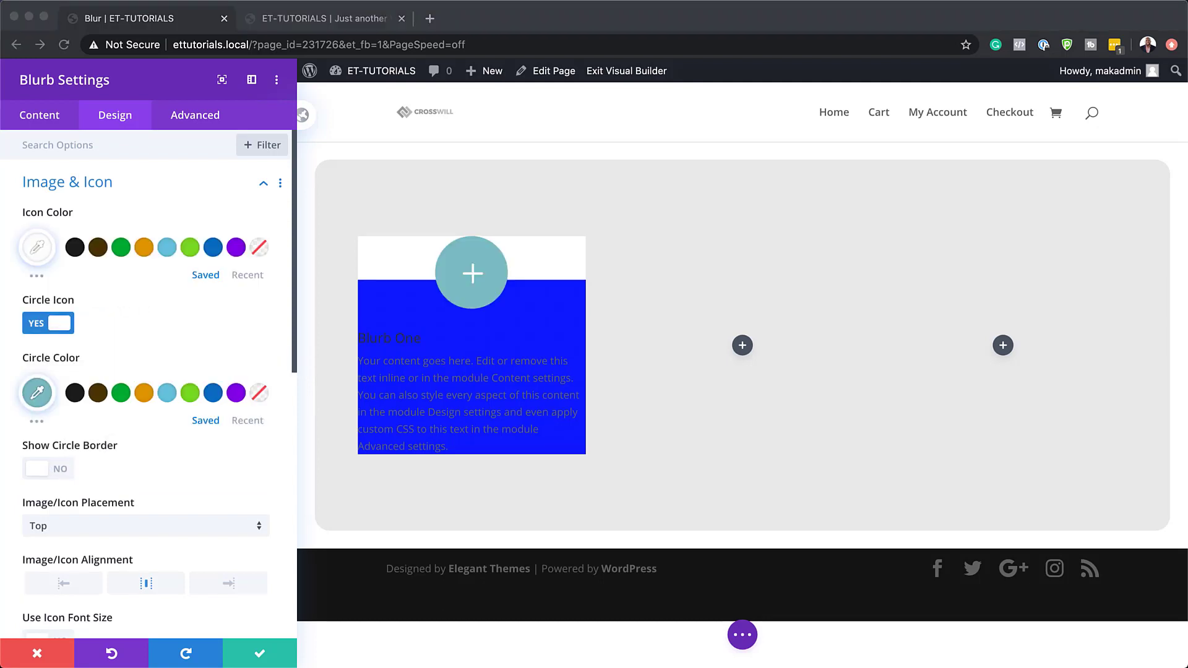
{"action": "left_click", "coordinate": [37, 393]}
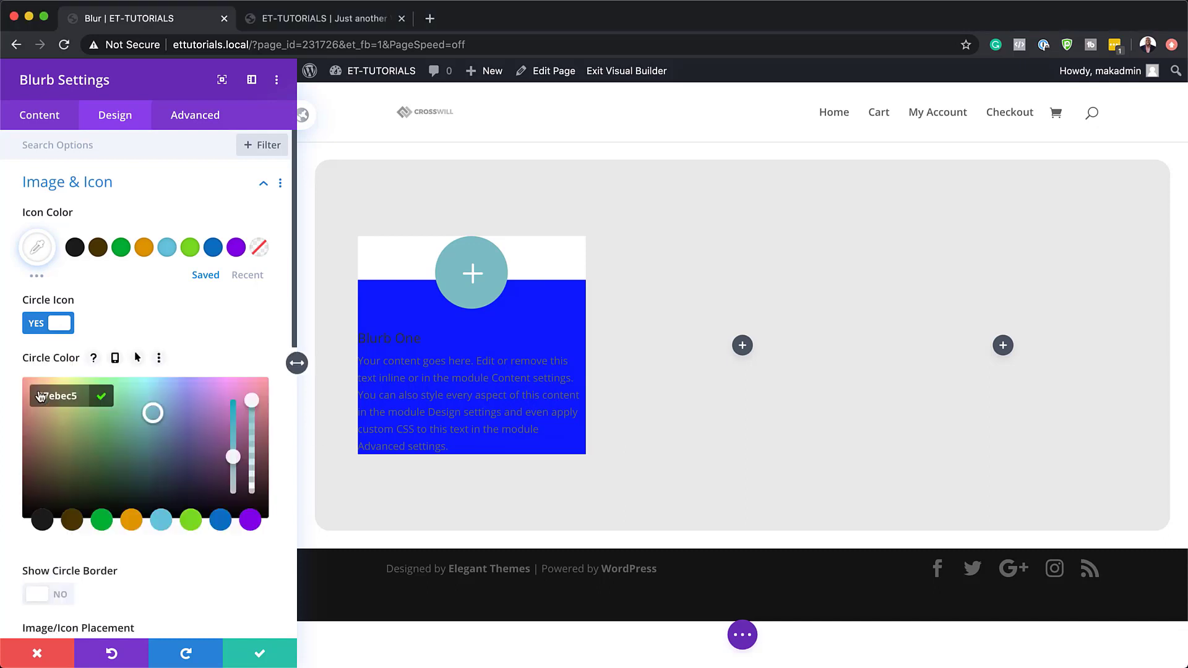
{"action": "type", "text": "#ffffff"}
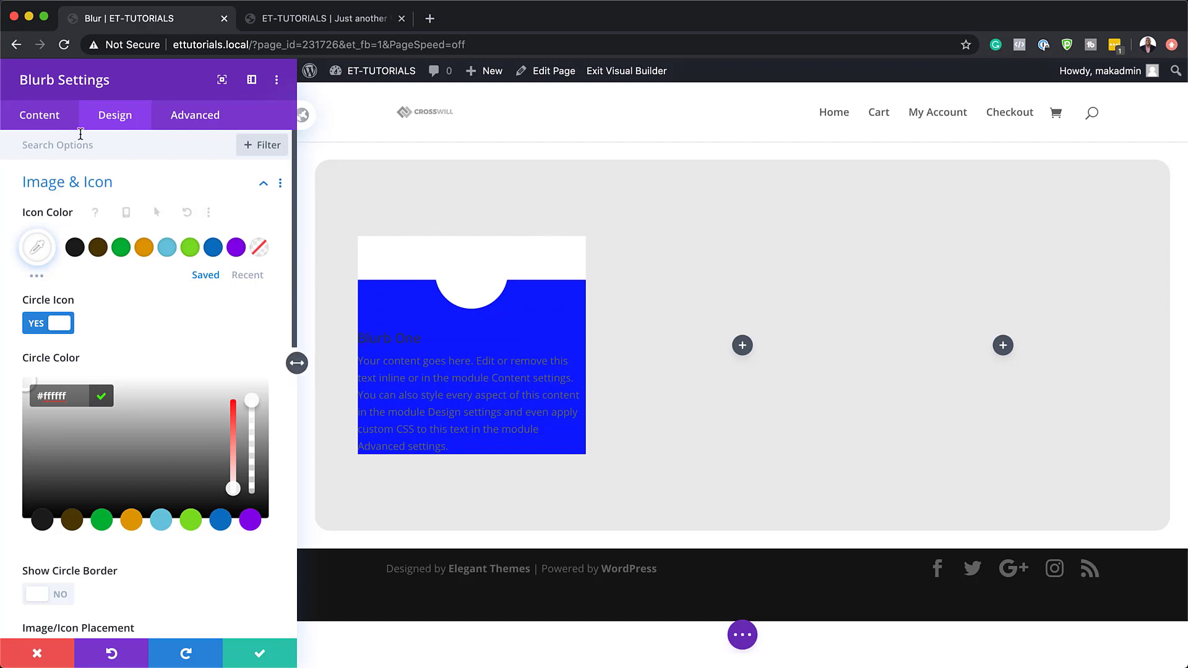
Show the desktop state of the blurb's background, and align the blurb's icon to the left in its design settings.
{"action": "left_click", "coordinate": [52, 117]}
{"action": "left_click", "coordinate": [80, 327]}
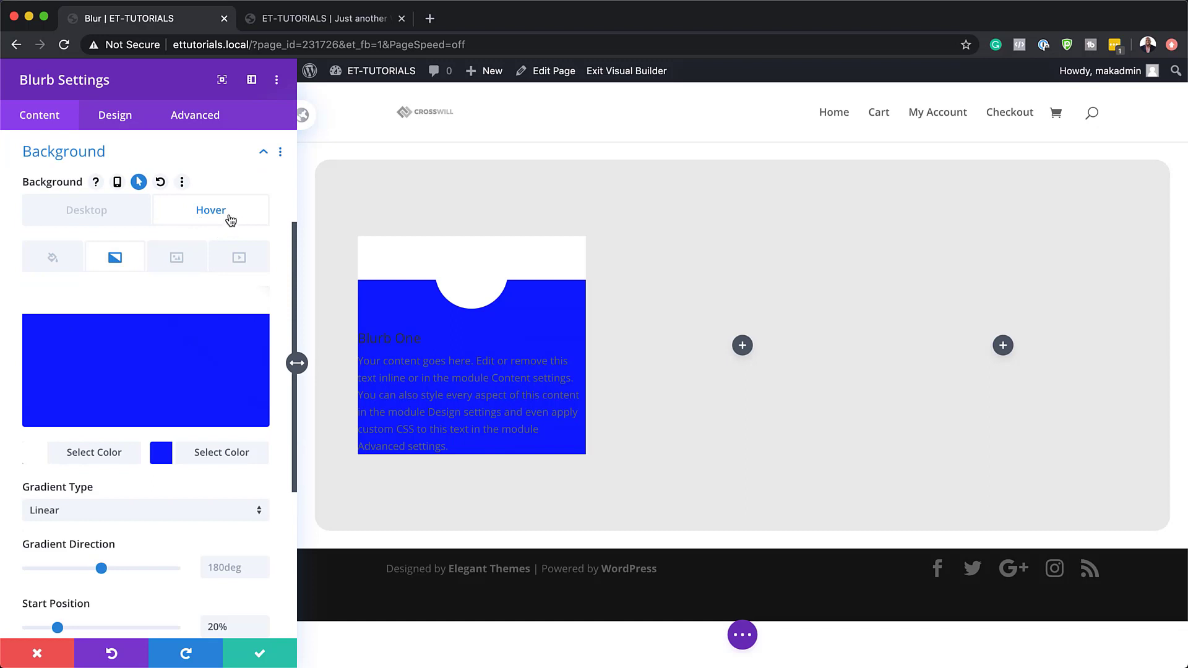
{"action": "key", "text": "super+z"}
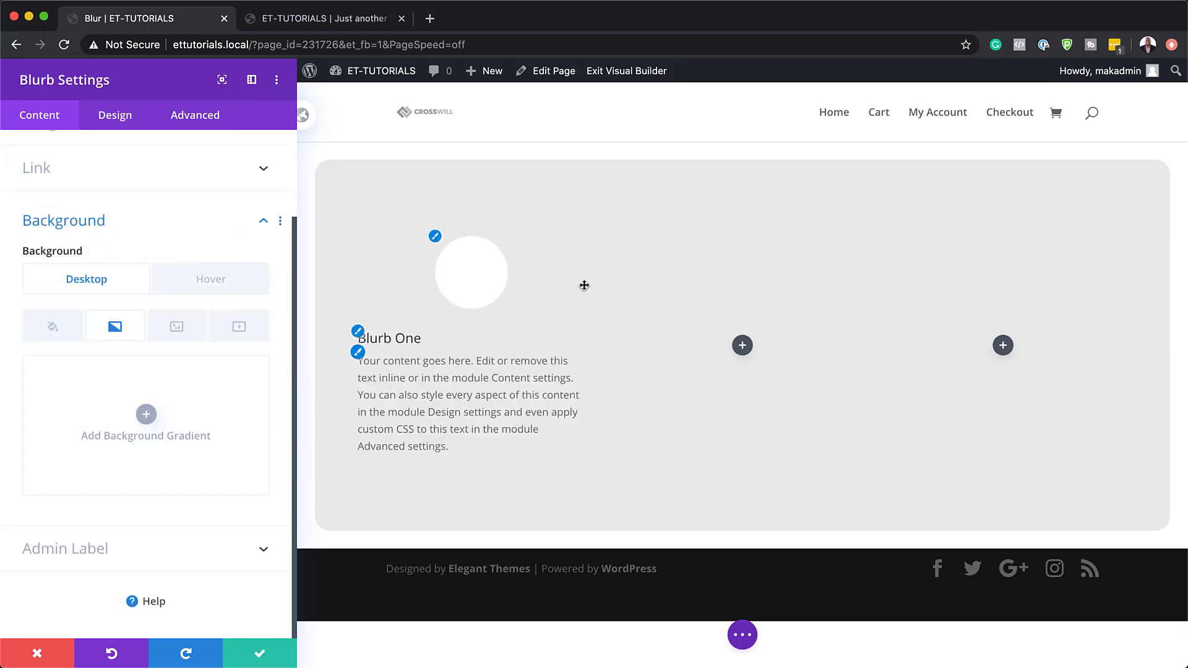
{"action": "left_click", "coordinate": [116, 116]}
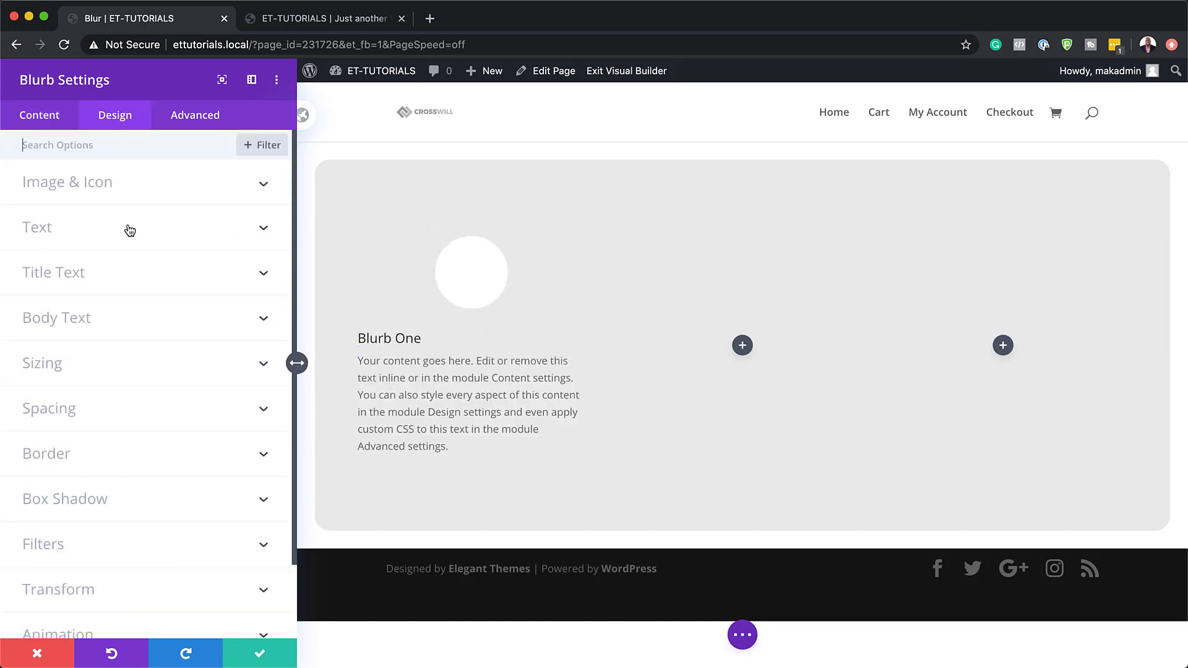
{"action": "left_click", "coordinate": [97, 188]}
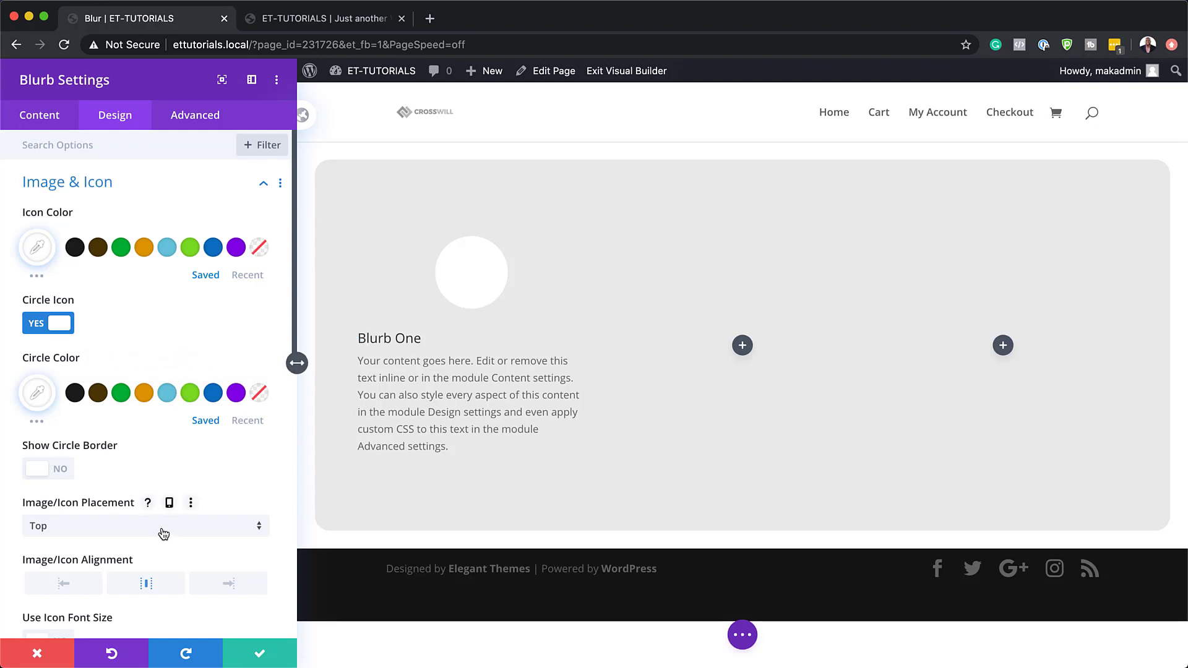
{"action": "scroll", "coordinate": [162, 533], "scroll_direction": "down", "scroll_amount": 1}
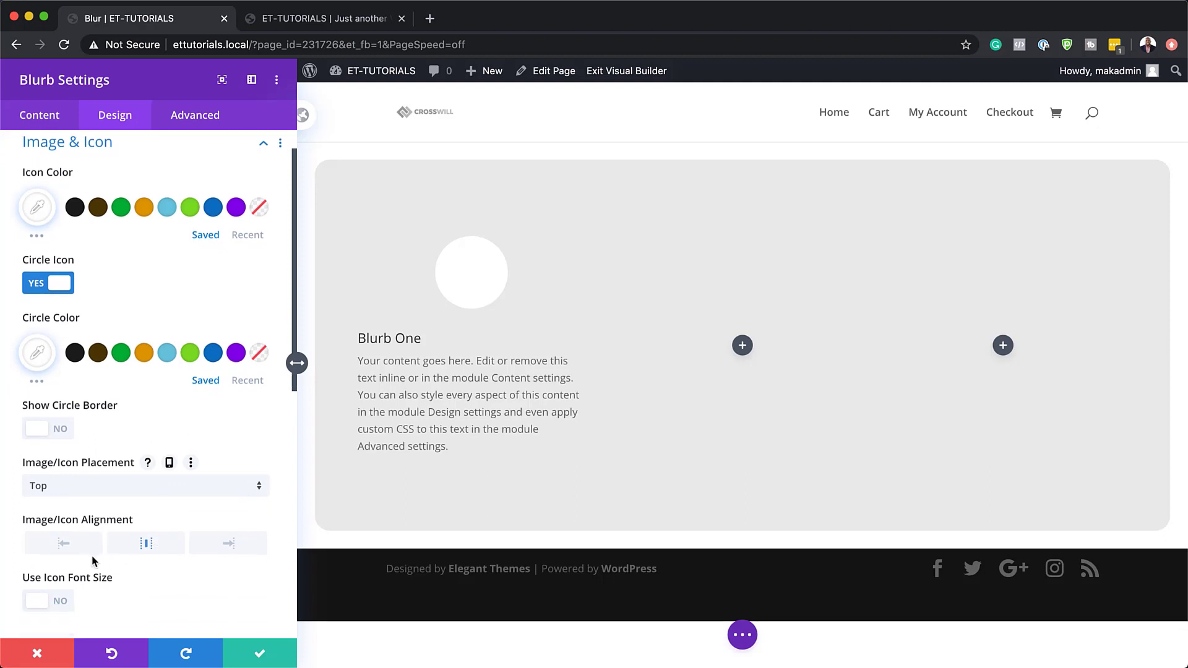
{"action": "left_click", "coordinate": [67, 545]}
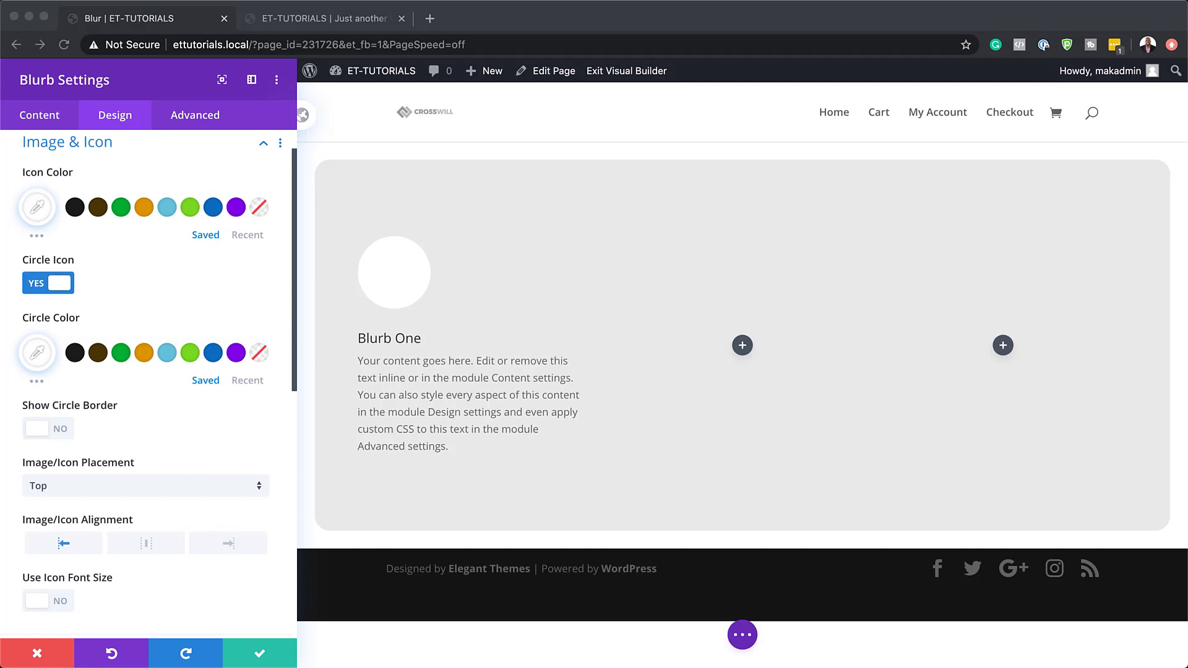
Enable hover options for the blurb's icon colour and set the hover colour to the recently used blue.
{"action": "left_click", "coordinate": [216, 177]}
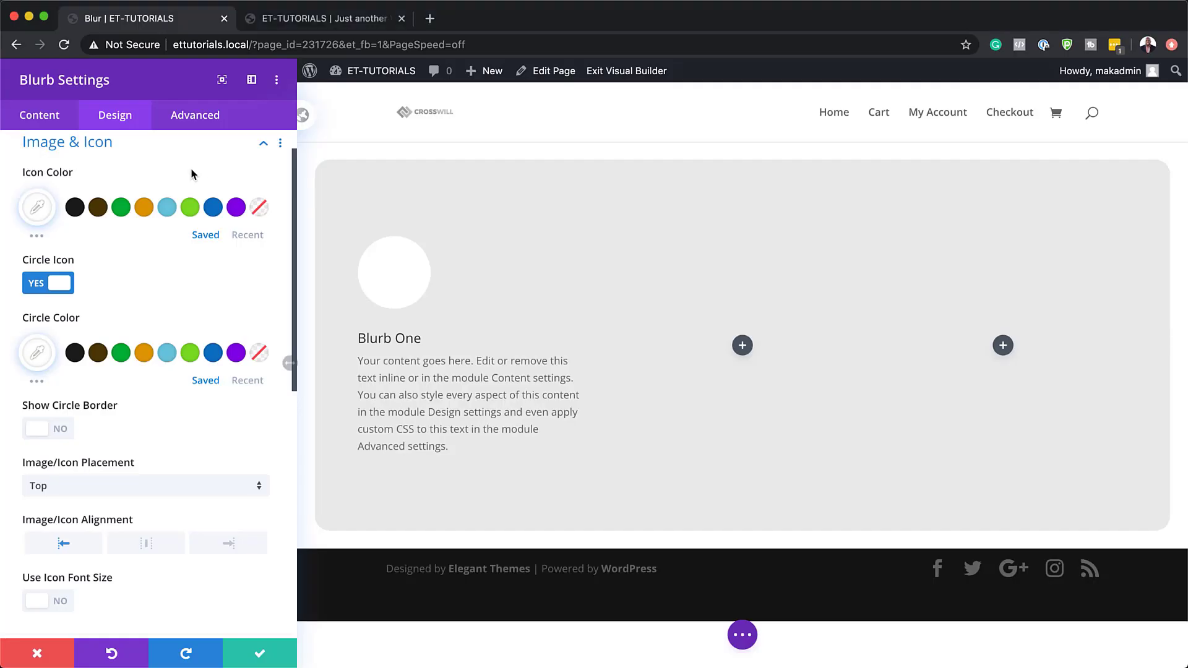
{"action": "left_click", "coordinate": [129, 173]}
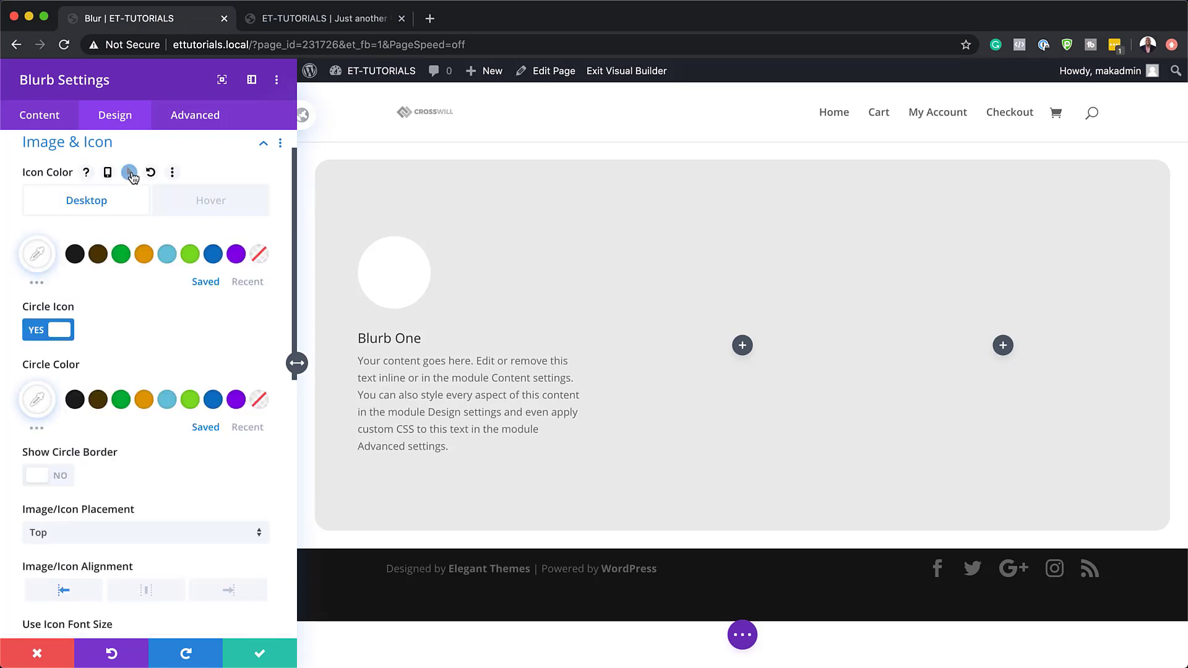
{"action": "left_click", "coordinate": [221, 205]}
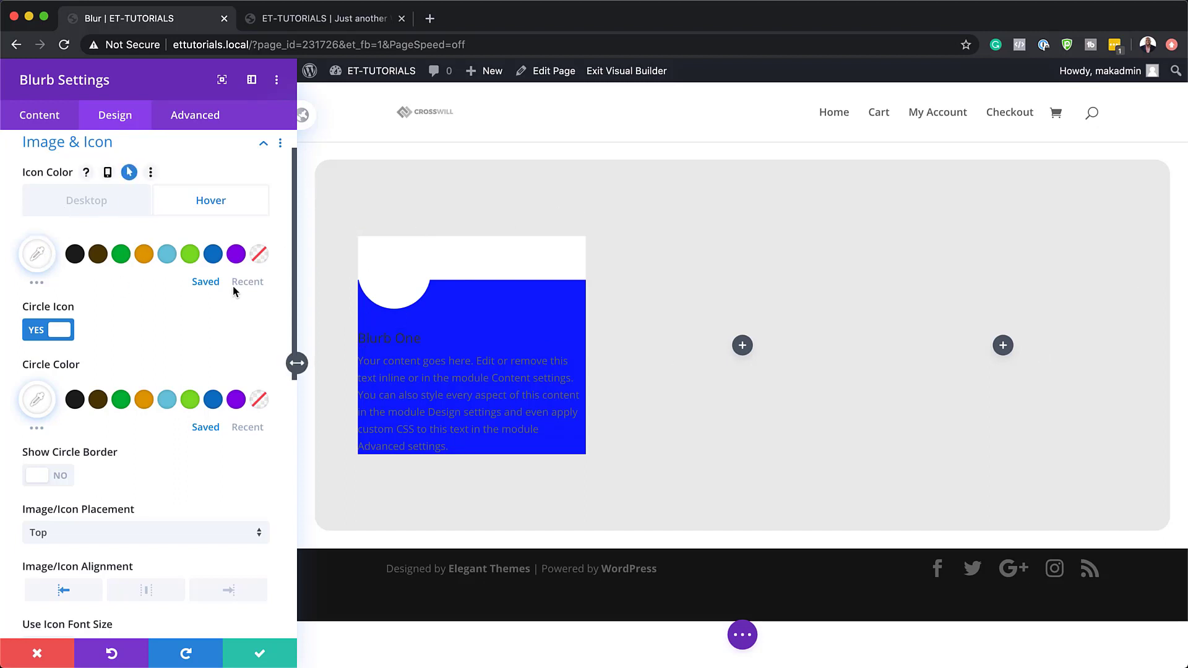
{"action": "left_click", "coordinate": [255, 286]}
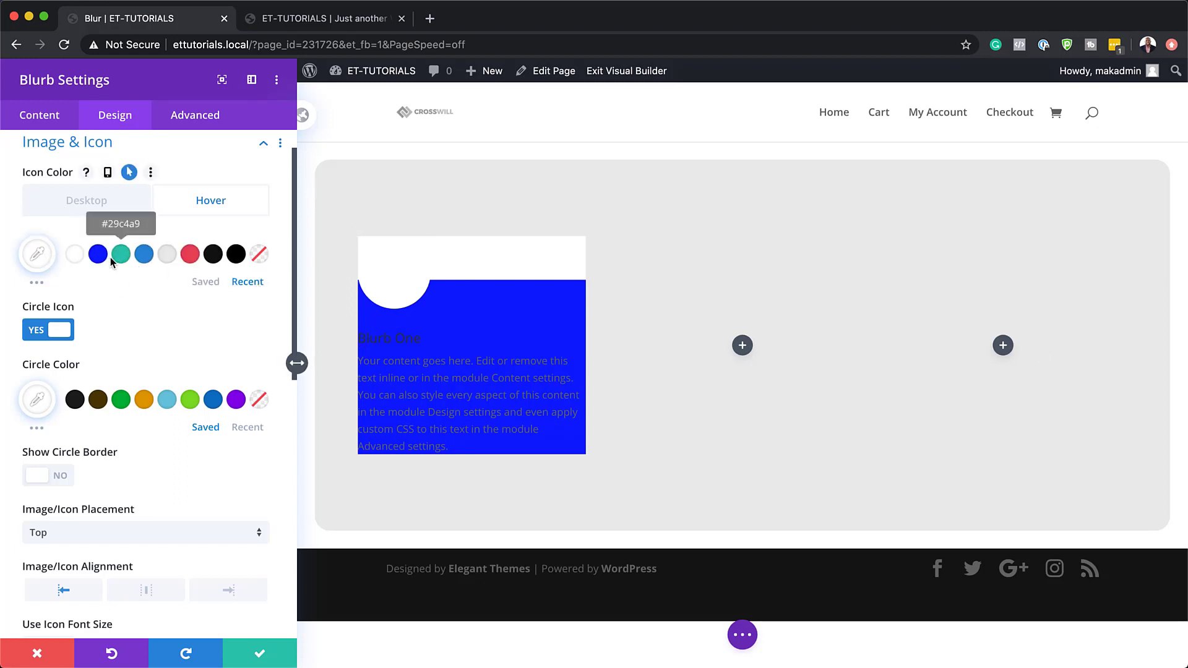
{"action": "left_click", "coordinate": [98, 255]}
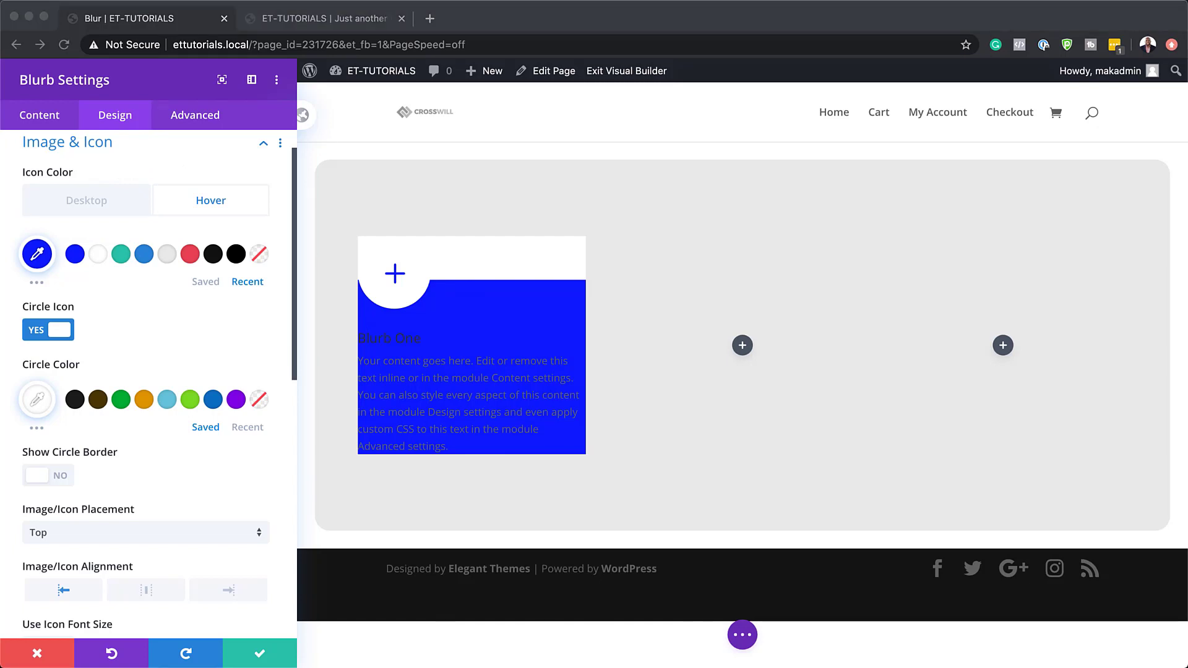
Enable hover options for the icon's circle colour and set the hover colour to #f7f7f7.
{"action": "left_click", "coordinate": [198, 364]}
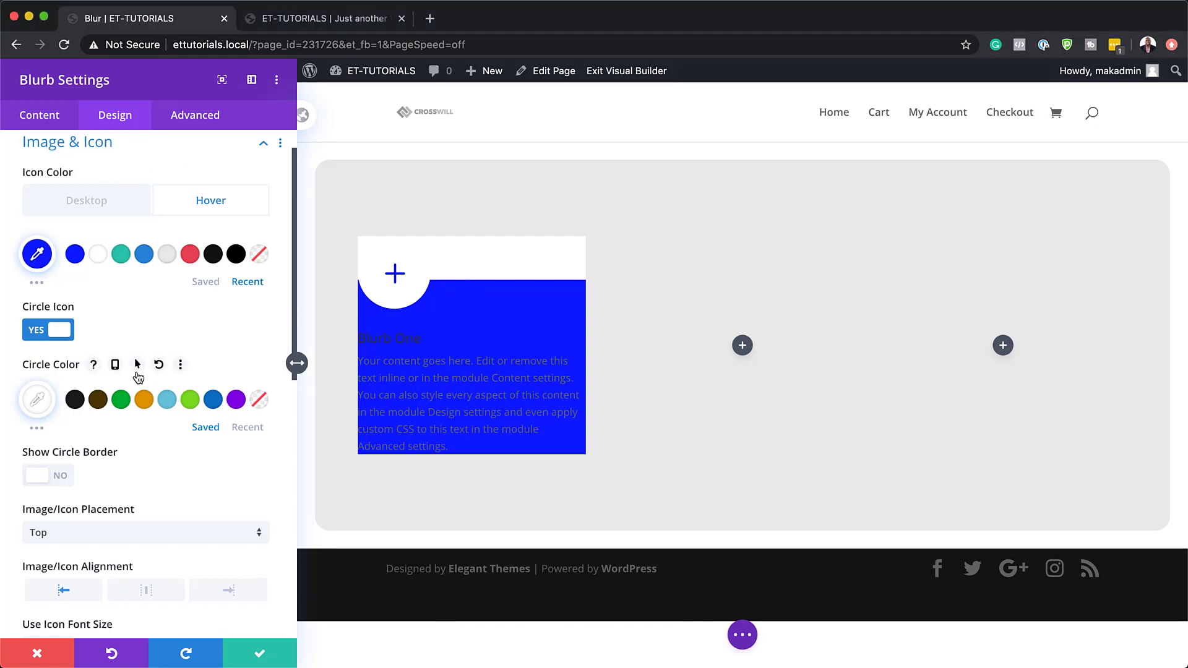
{"action": "left_click", "coordinate": [136, 365]}
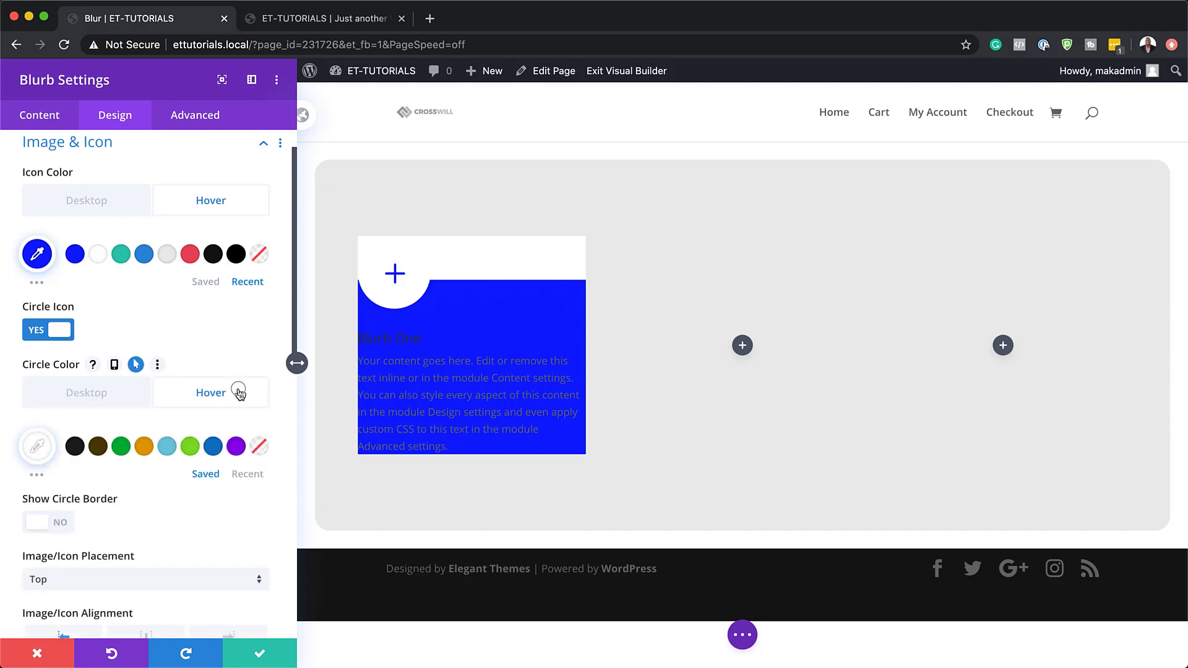
{"action": "scroll", "coordinate": [119, 481], "scroll_direction": "down", "scroll_amount": 2}
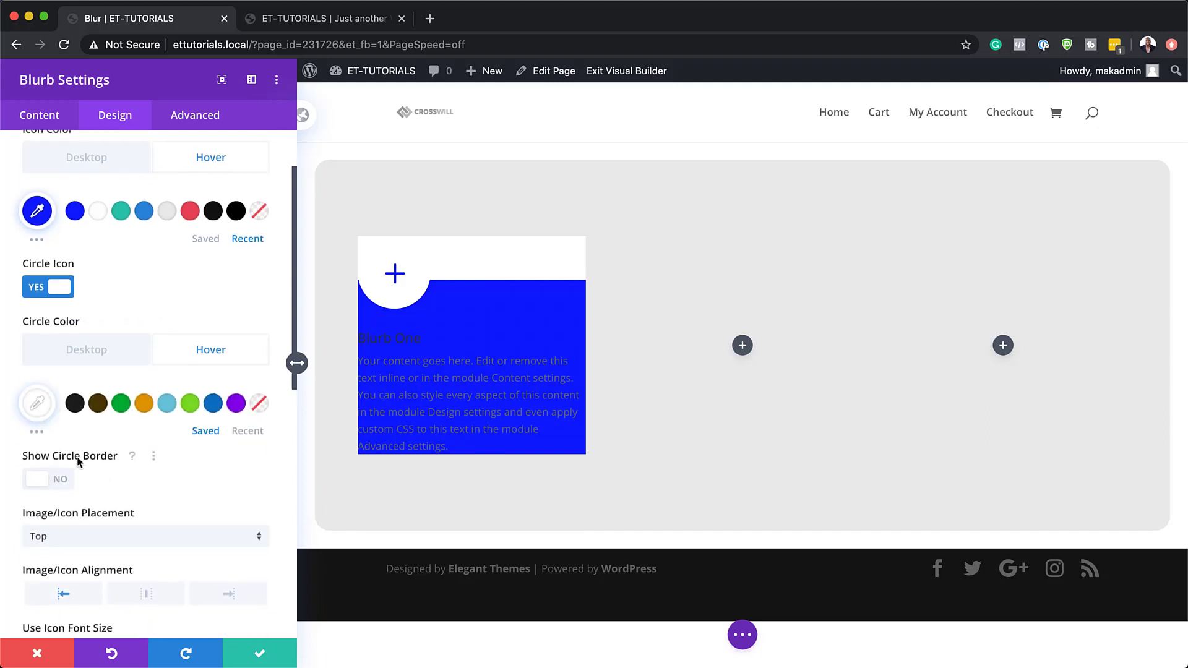
{"action": "left_click", "coordinate": [38, 413]}
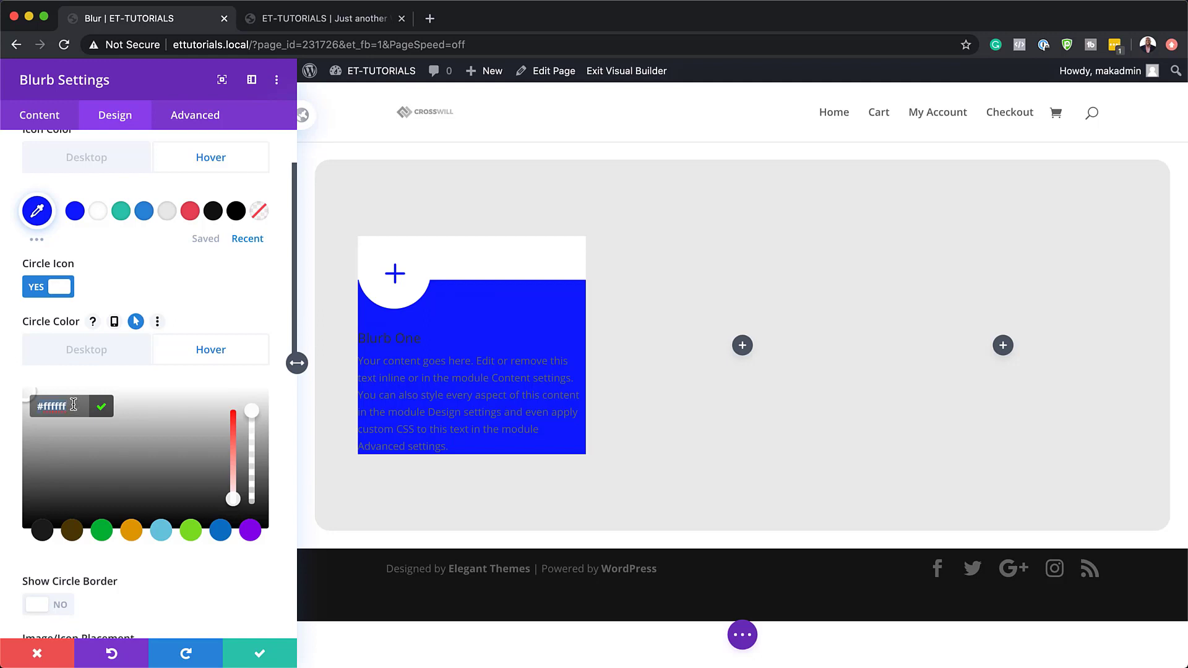
{"action": "type", "text": "#f7f7f7"}
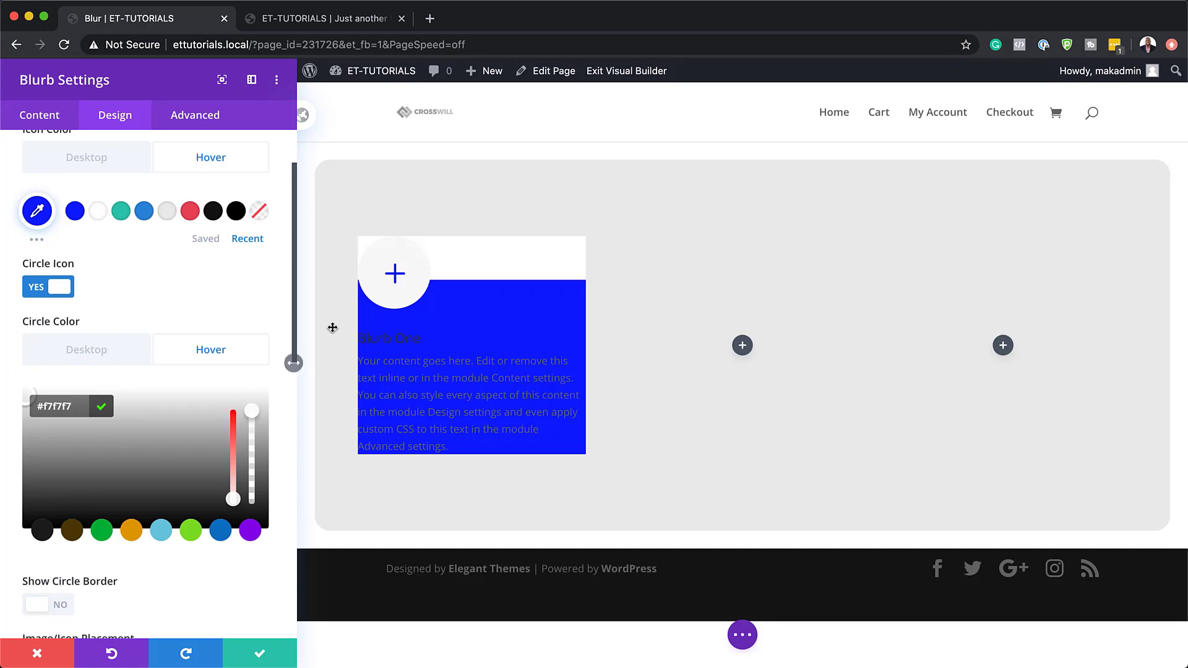
{"action": "left_click", "coordinate": [106, 159]}
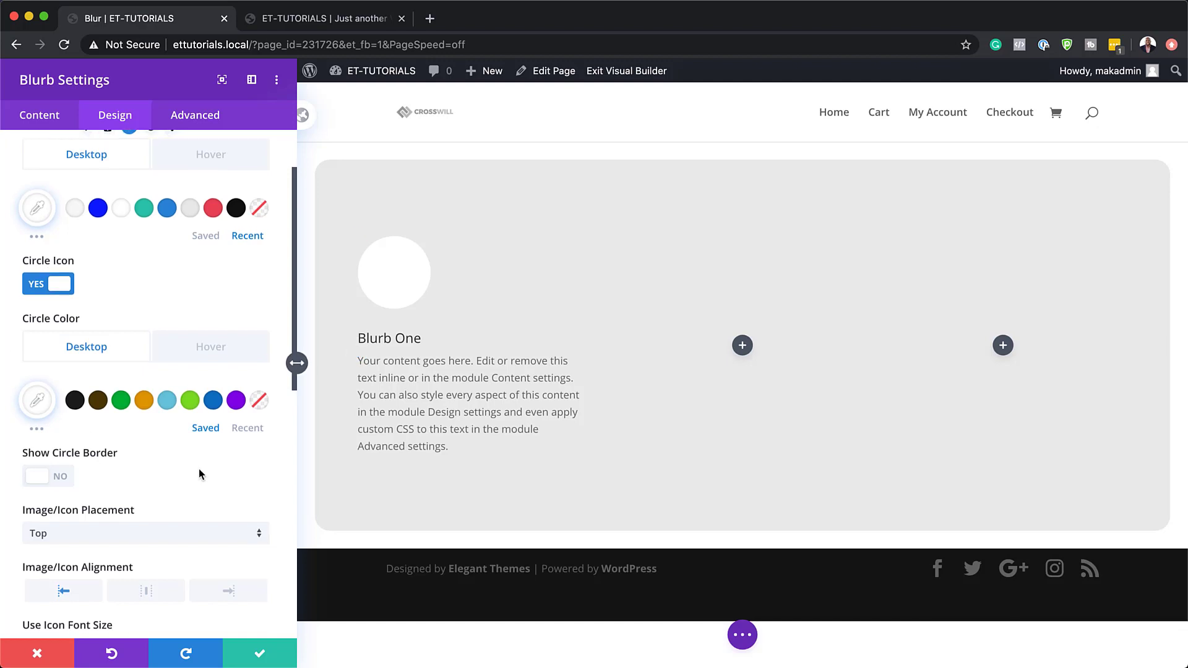
Set the blurb's title font to Source Sans Pro.
{"action": "scroll", "coordinate": [199, 471], "scroll_direction": "down", "scroll_amount": 5}
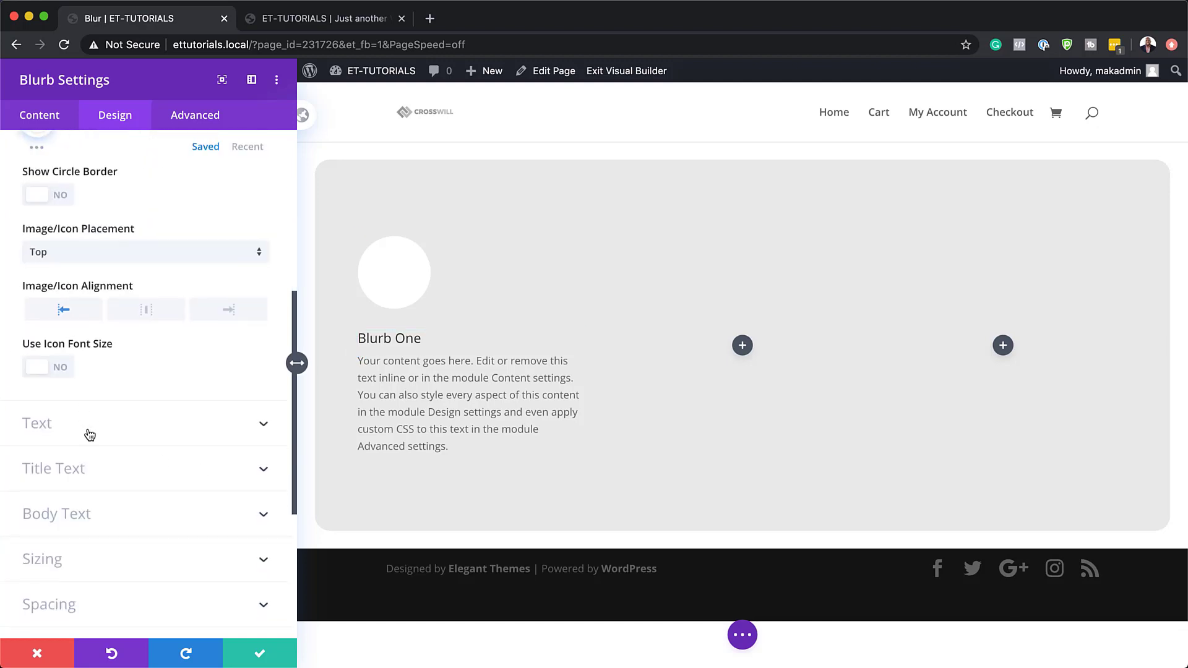
{"action": "left_click", "coordinate": [108, 468]}
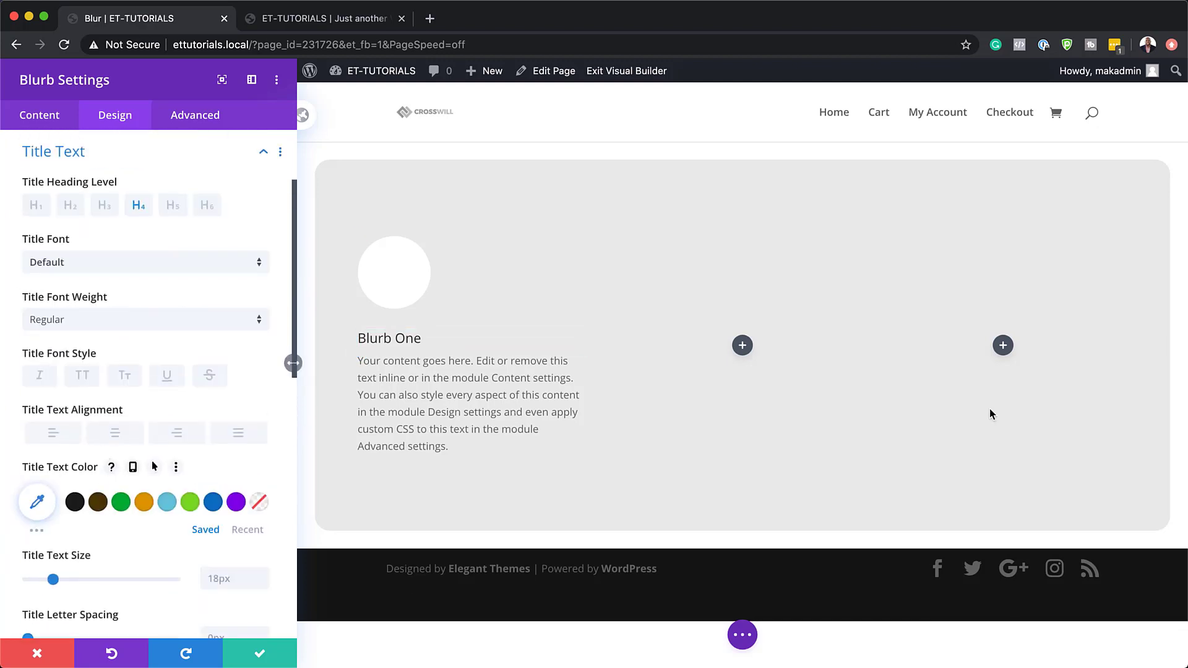
{"action": "key", "text": "super+Tab"}
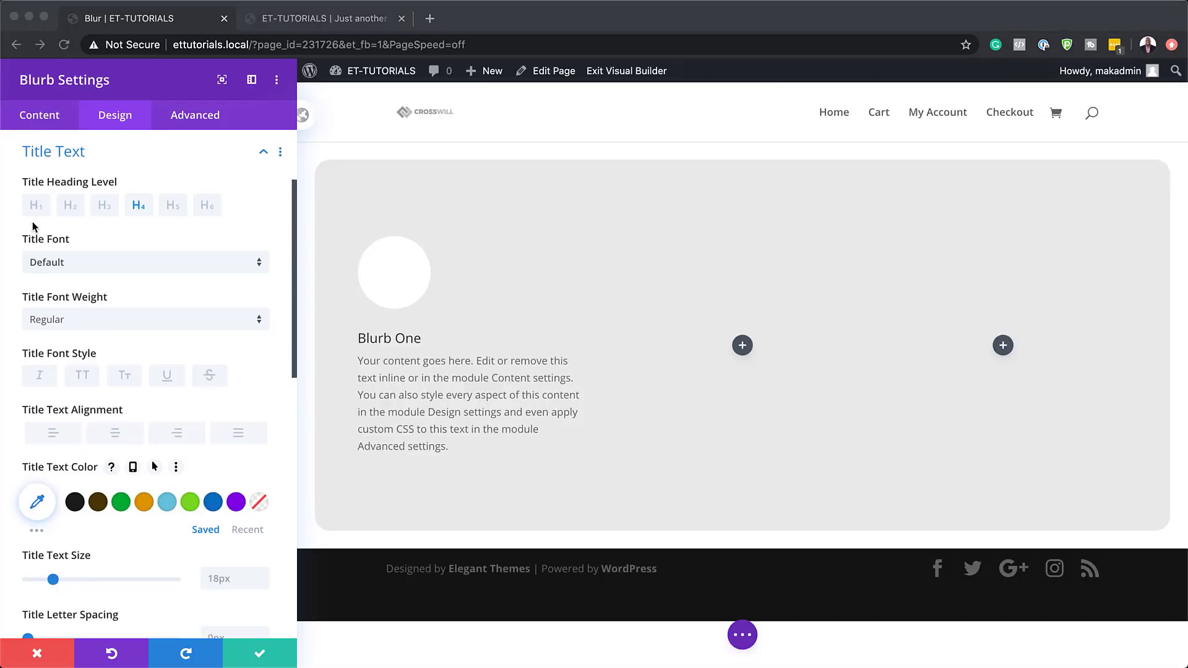
{"action": "left_click", "coordinate": [105, 265]}
{"action": "left_click", "coordinate": [102, 265]}
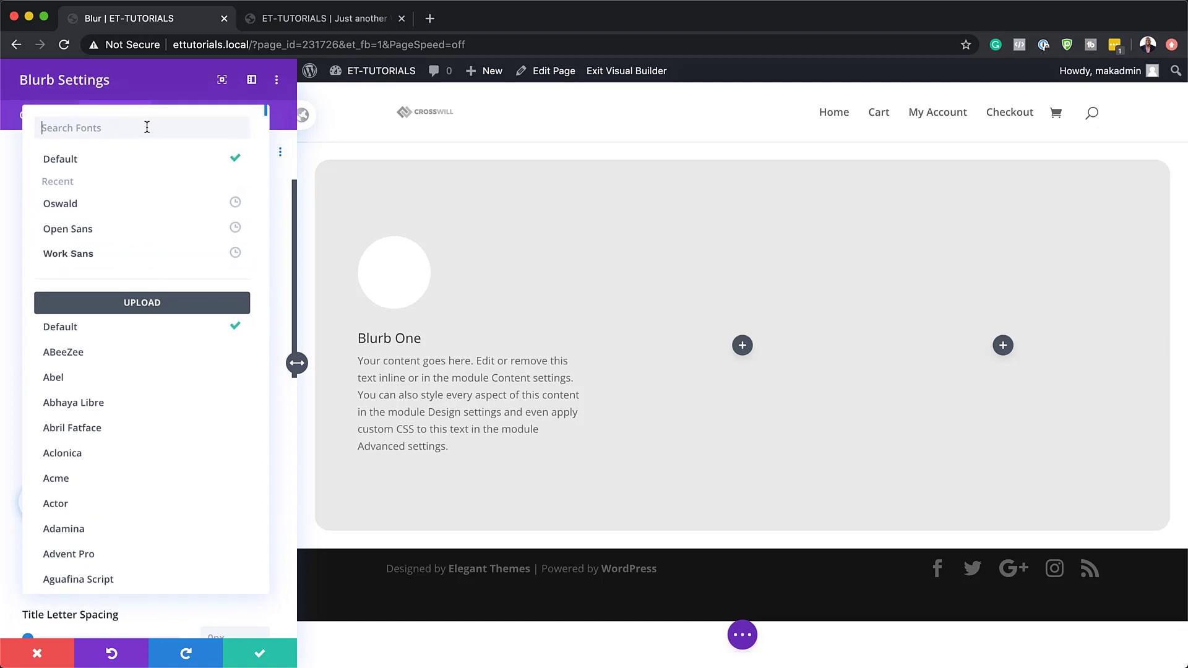
{"action": "type", "text": "sour"}
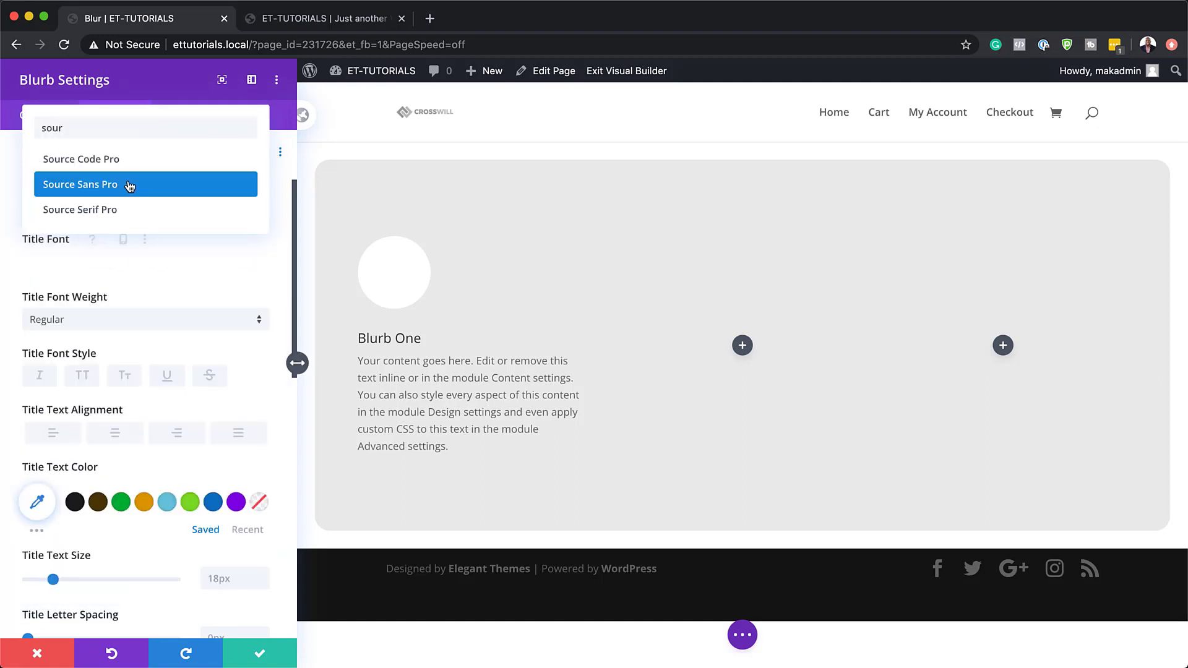
{"action": "left_click", "coordinate": [131, 184]}
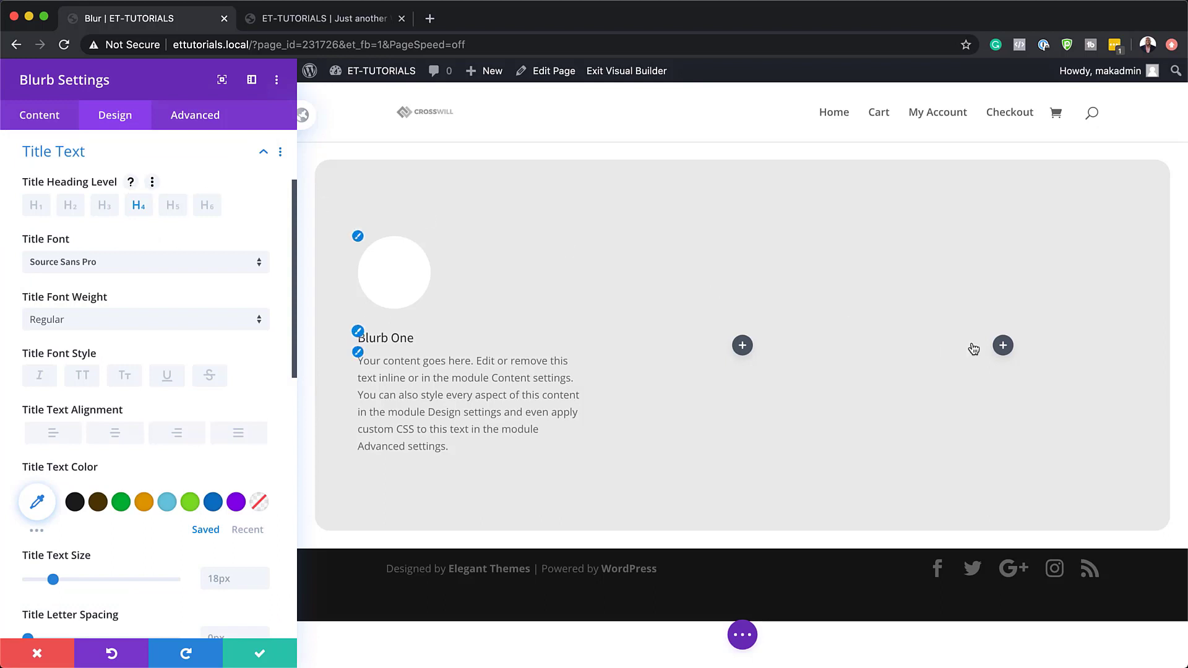
Set the blurb's title font weight to Bold and its font style to uppercase.
{"action": "left_click", "coordinate": [120, 322]}
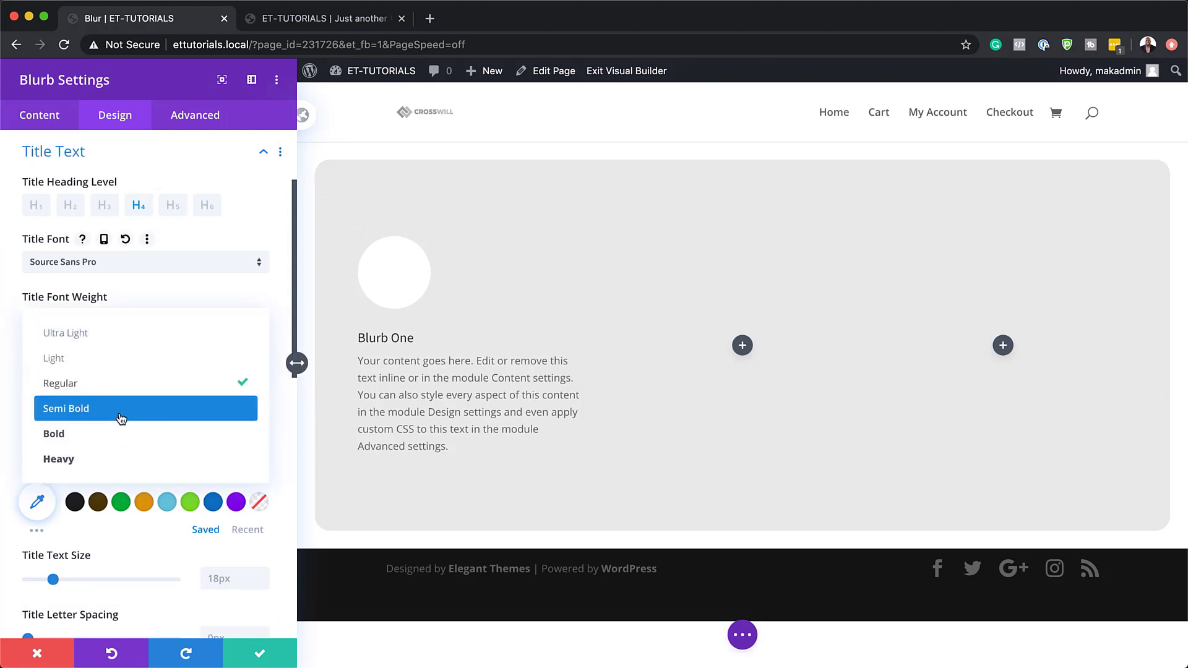
{"action": "left_click", "coordinate": [121, 433]}
{"action": "left_click", "coordinate": [82, 376]}
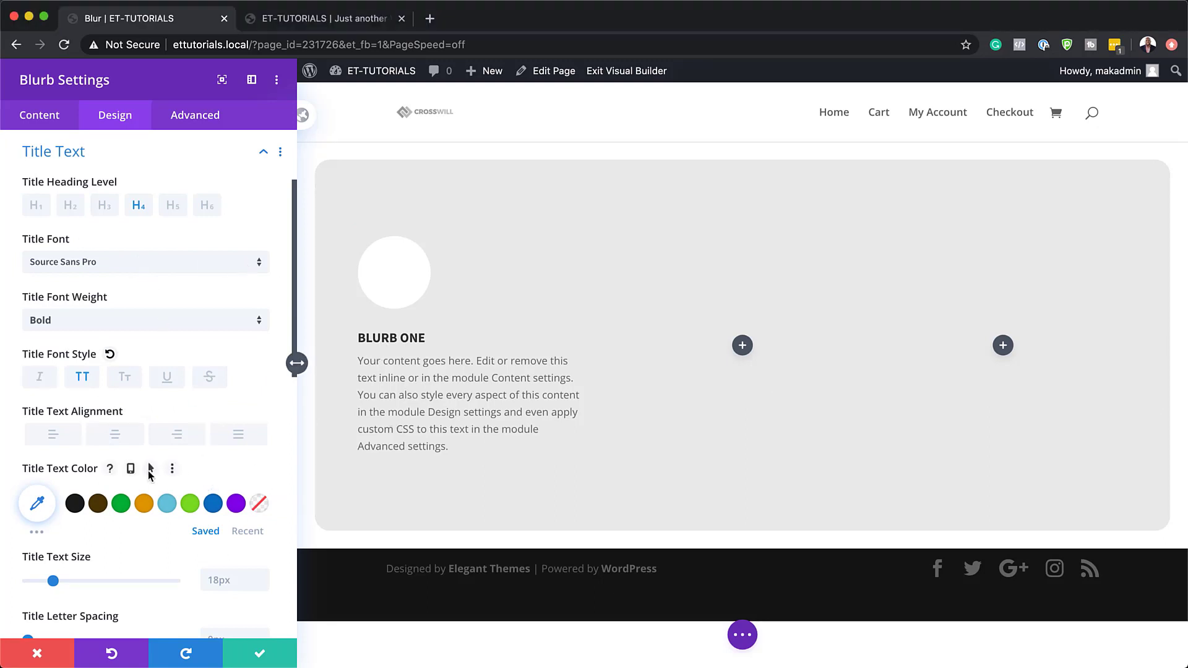
Enable hover options for the title text colour, set the hover colour to white, and return to the desktop state.
{"action": "left_click", "coordinate": [156, 472]}
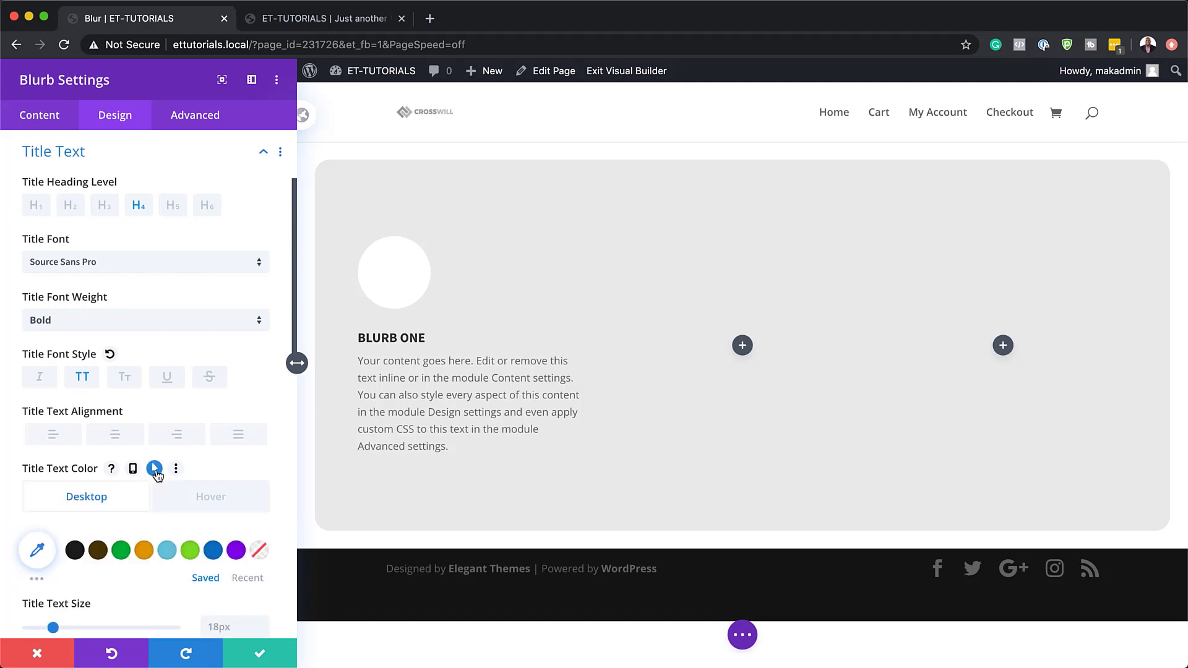
{"action": "left_click", "coordinate": [207, 502]}
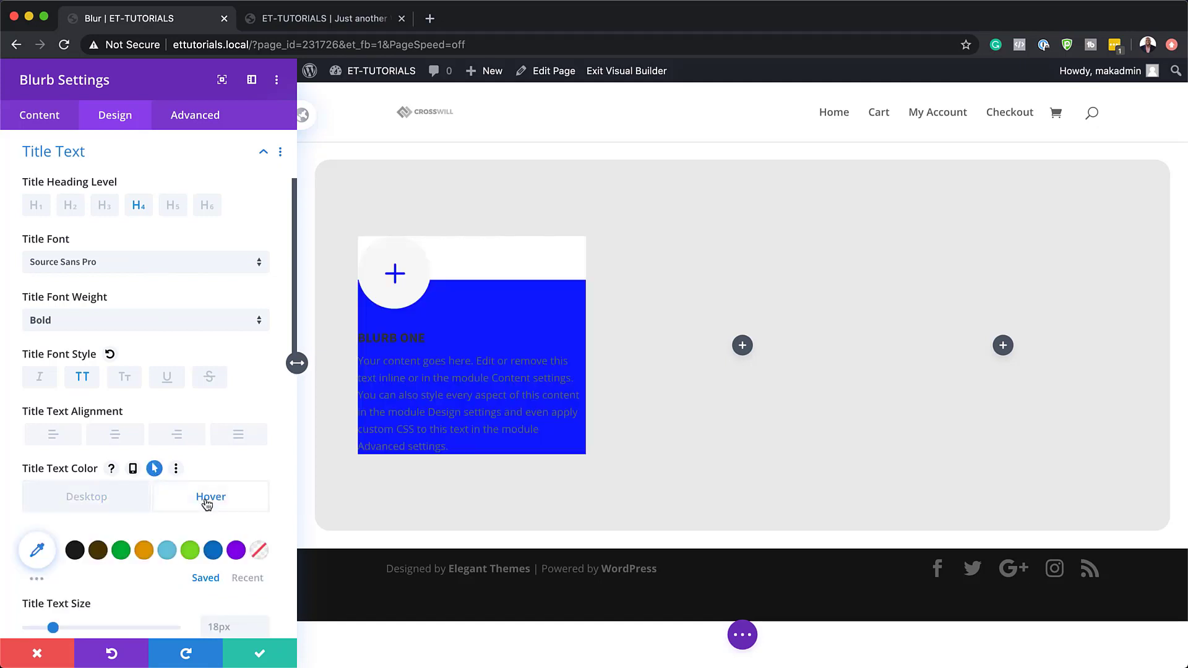
{"action": "mouse_move", "coordinate": [480, 329]}
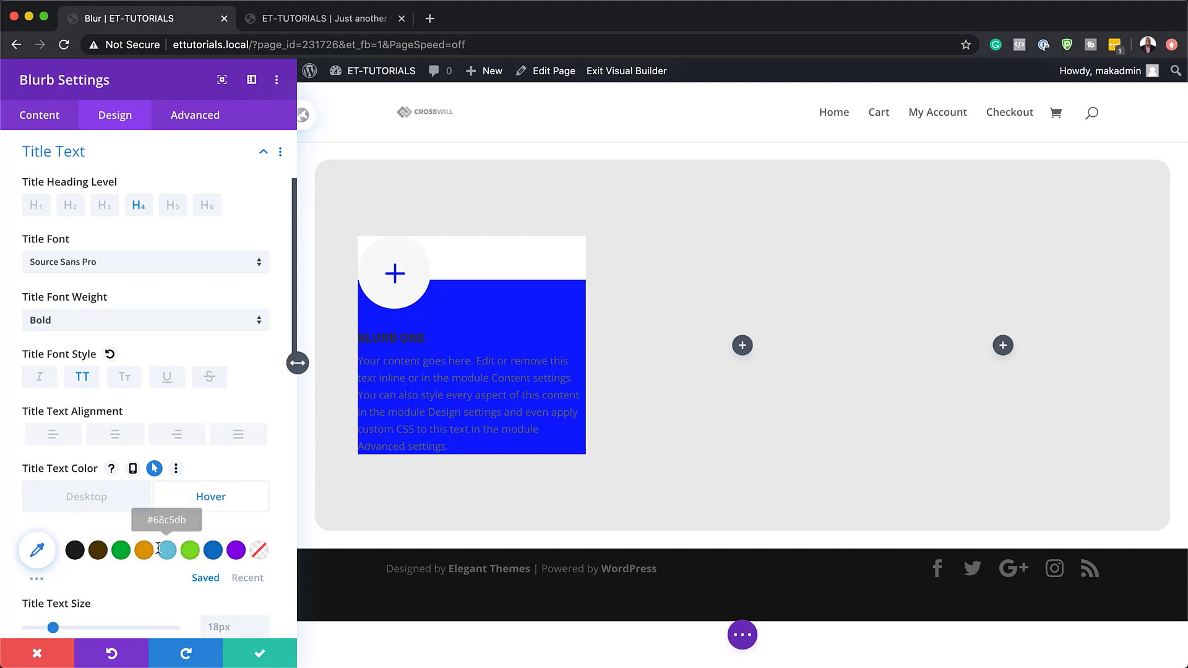
{"action": "scroll", "coordinate": [164, 514], "scroll_direction": "down", "scroll_amount": 2}
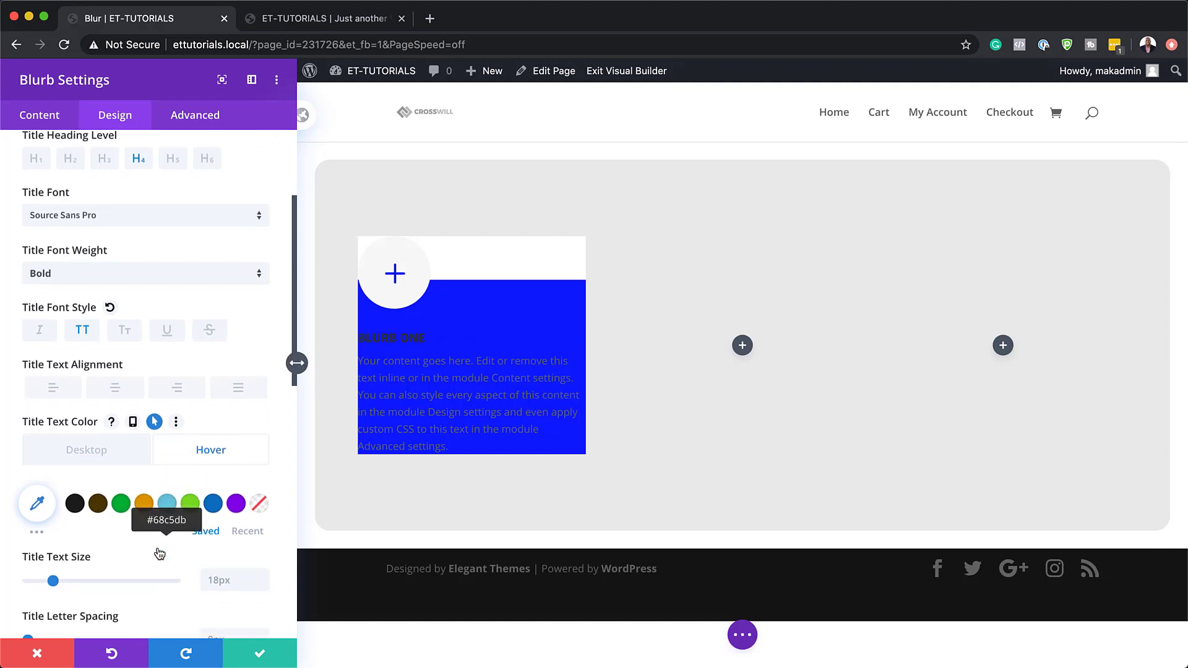
{"action": "left_click", "coordinate": [254, 529]}
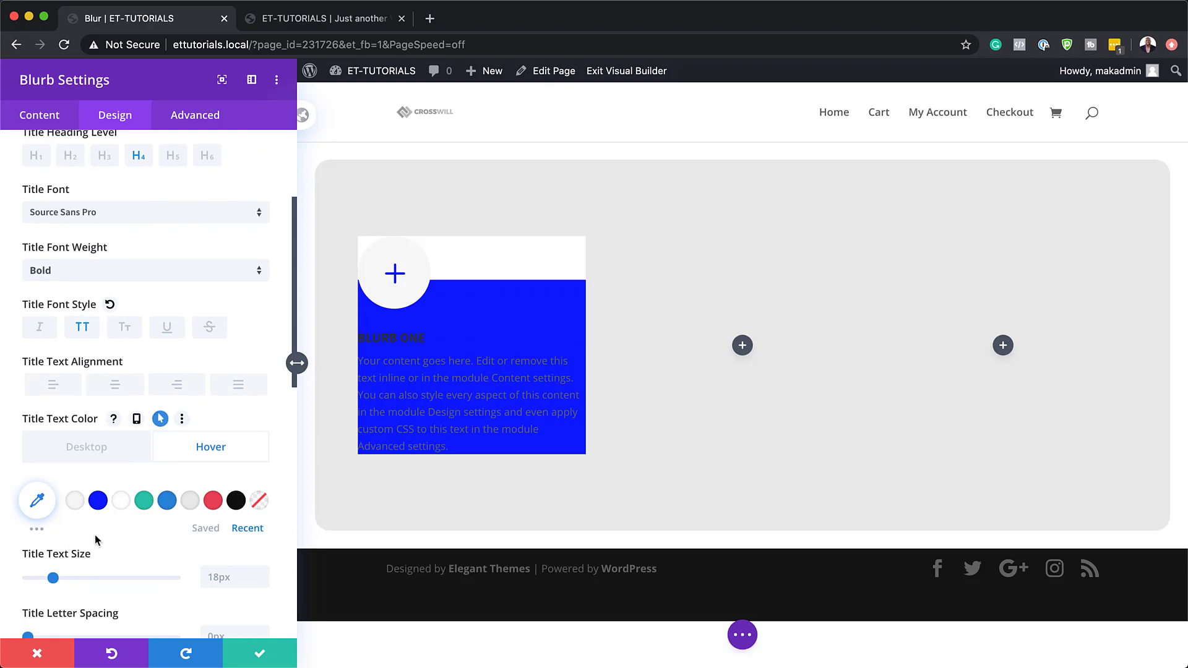
{"action": "left_click", "coordinate": [120, 499]}
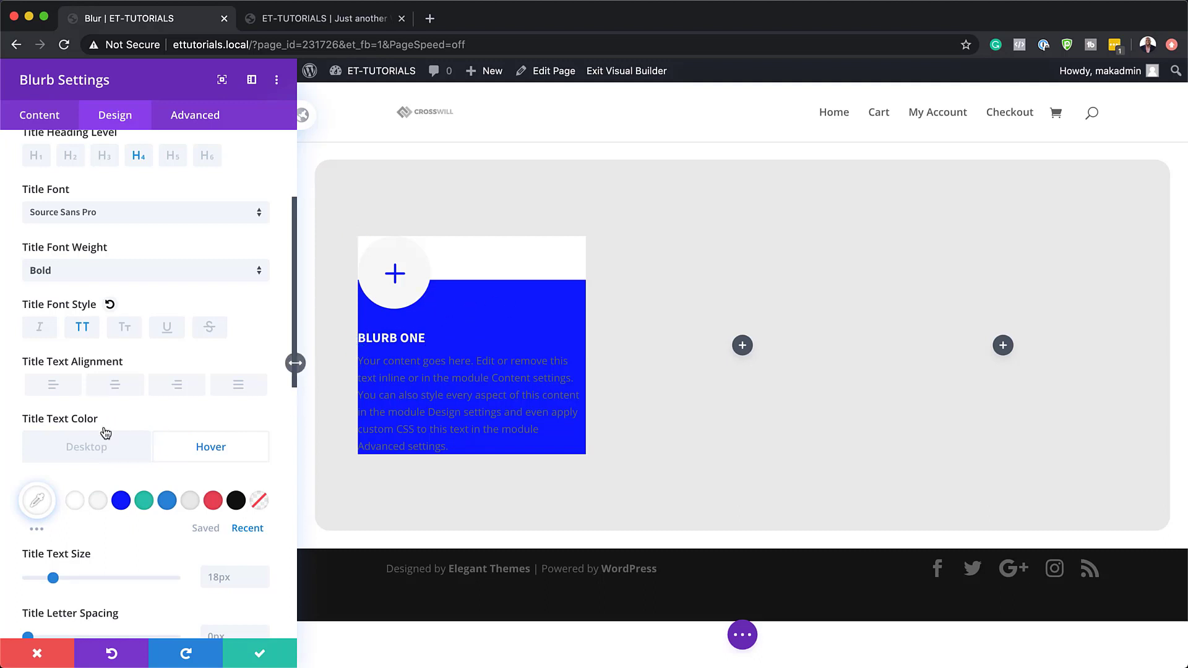
{"action": "left_click", "coordinate": [107, 448]}
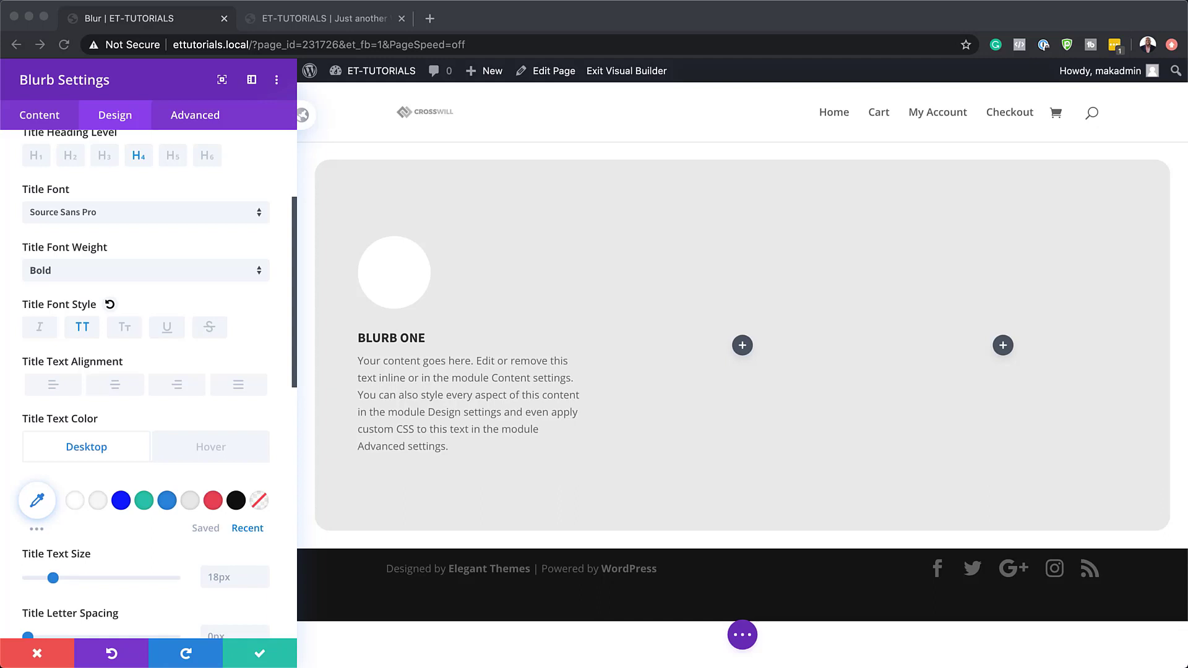
Set the blurb's body font to Open Sans.
{"action": "scroll", "coordinate": [164, 427], "scroll_direction": "up", "scroll_amount": 3}
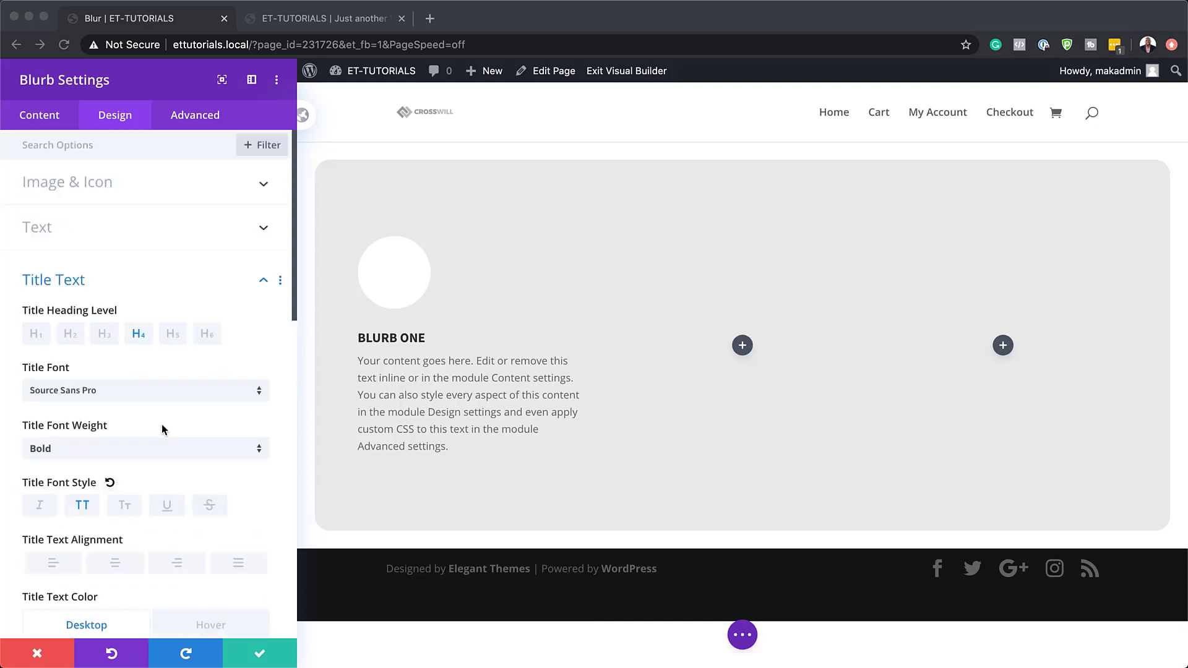
{"action": "left_click", "coordinate": [661, 405]}
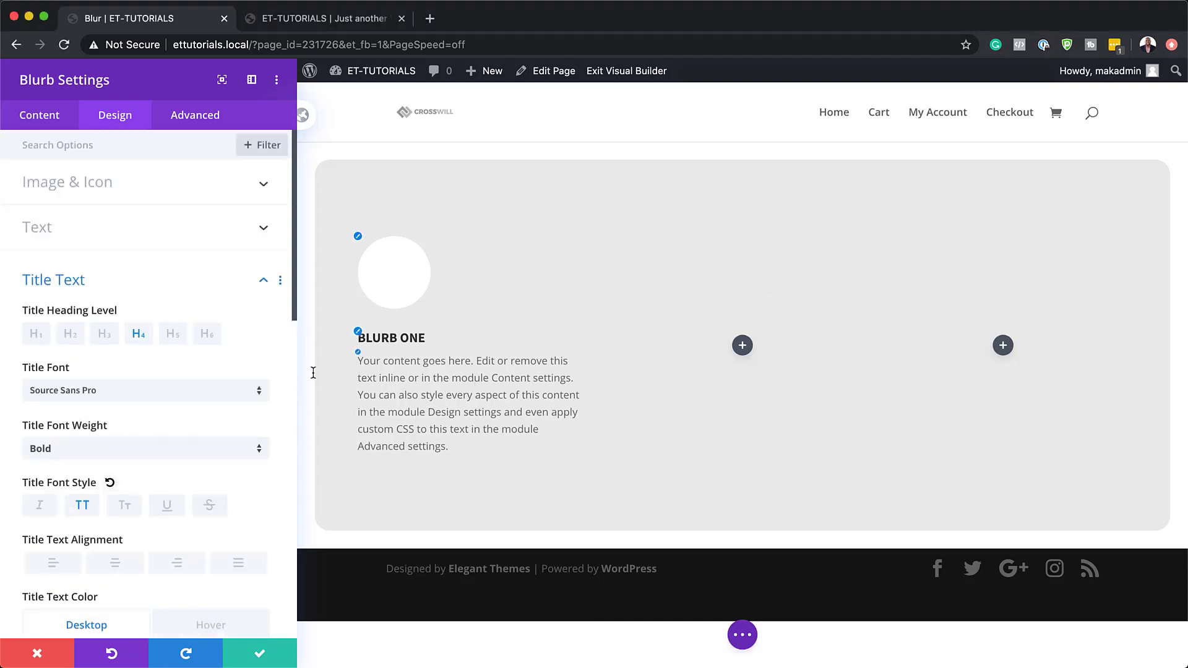
{"action": "left_click", "coordinate": [358, 353]}
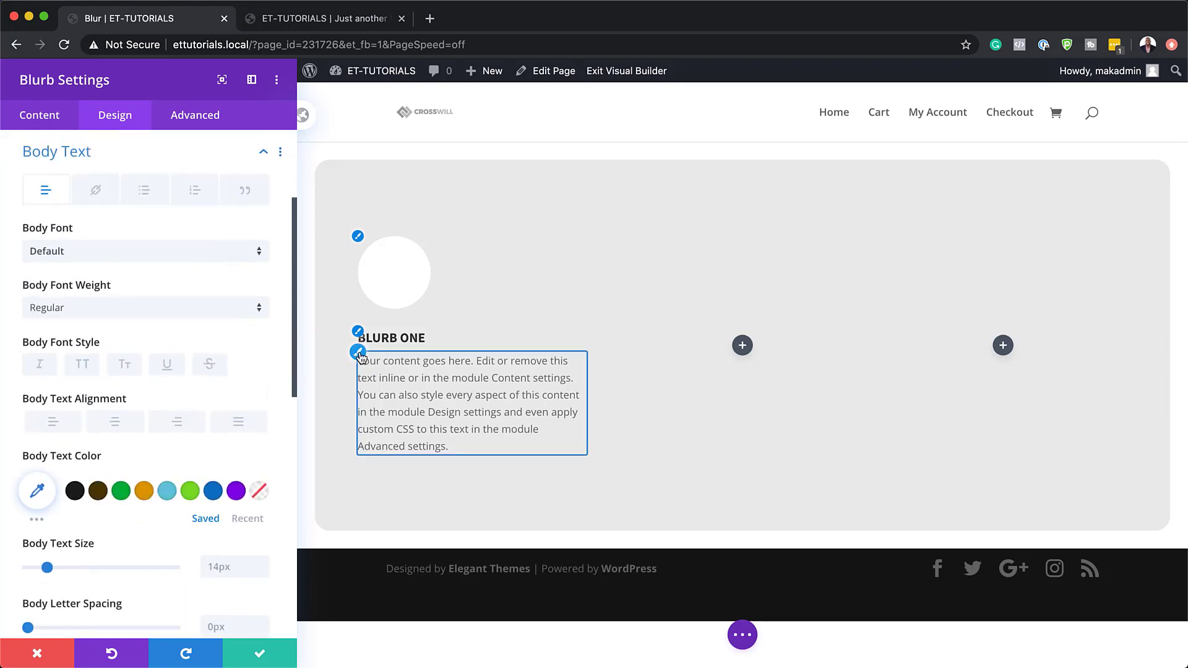
{"action": "left_click", "coordinate": [88, 256]}
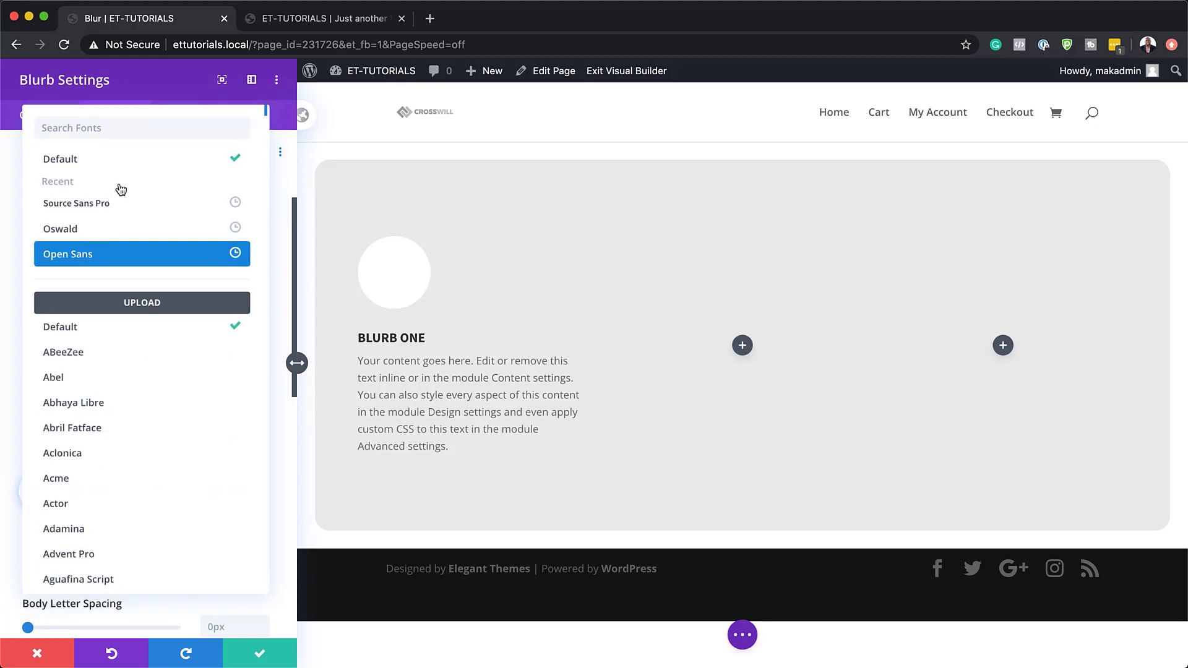
{"action": "left_click", "coordinate": [135, 126]}
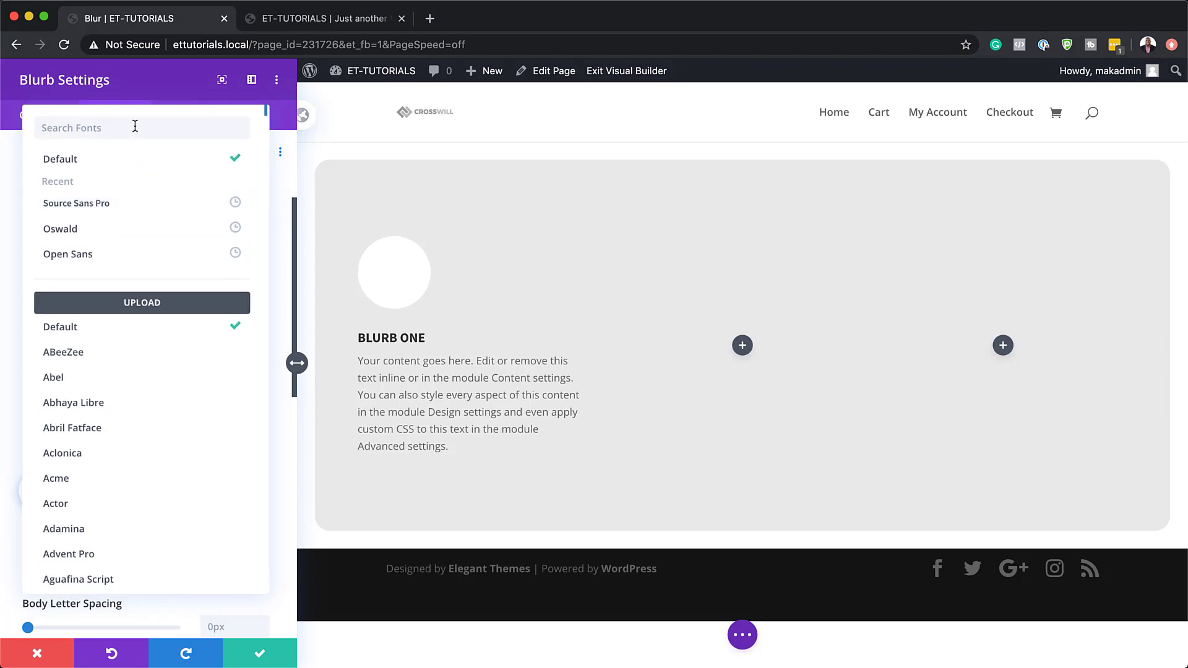
{"action": "type", "text": "Open Sans"}
{"action": "left_click", "coordinate": [111, 162]}
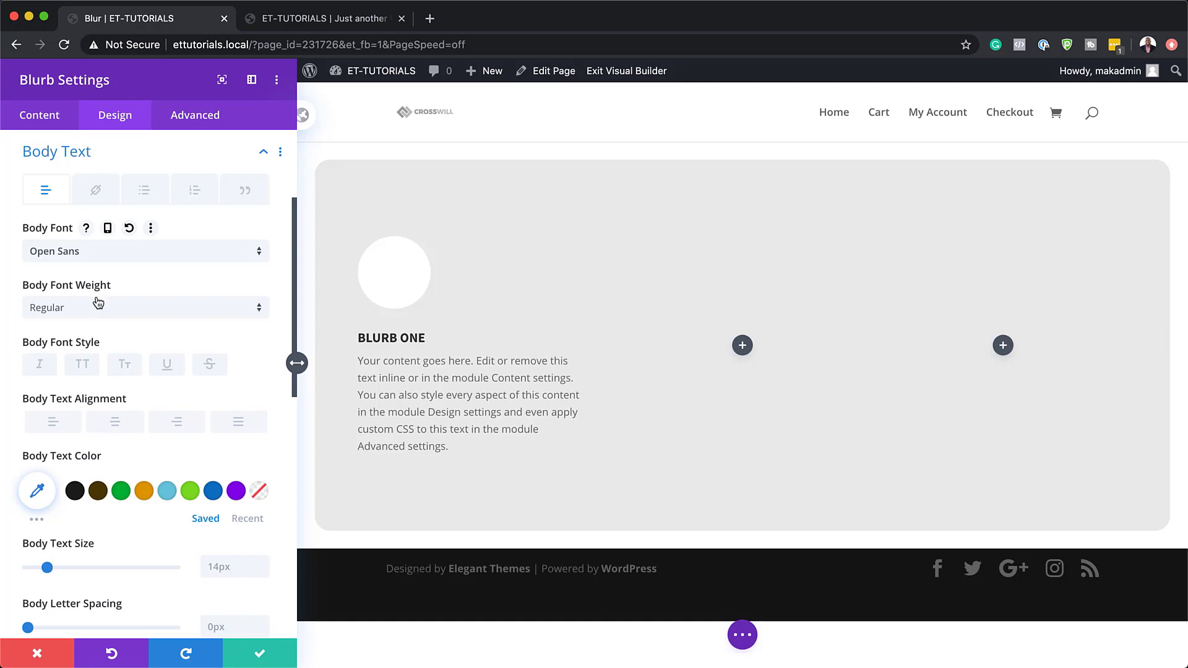
Increase the blurb's body line height to 2em.
{"action": "scroll", "coordinate": [254, 433], "scroll_direction": "down", "scroll_amount": 2}
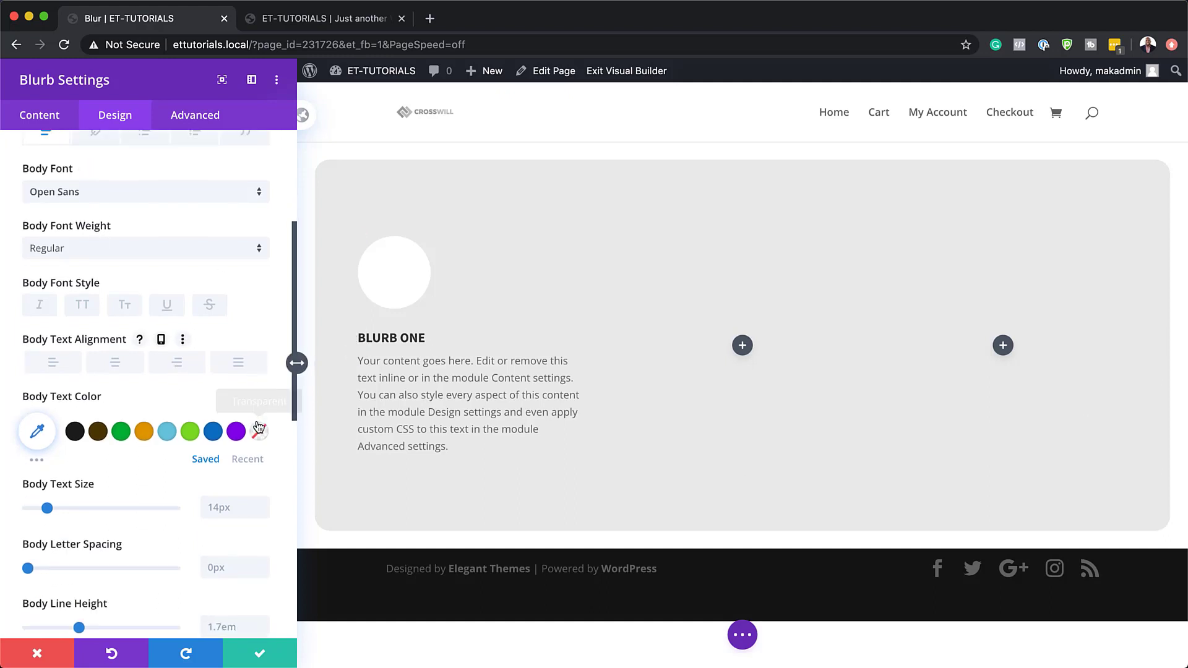
{"action": "scroll", "coordinate": [259, 427], "scroll_direction": "down", "scroll_amount": 2}
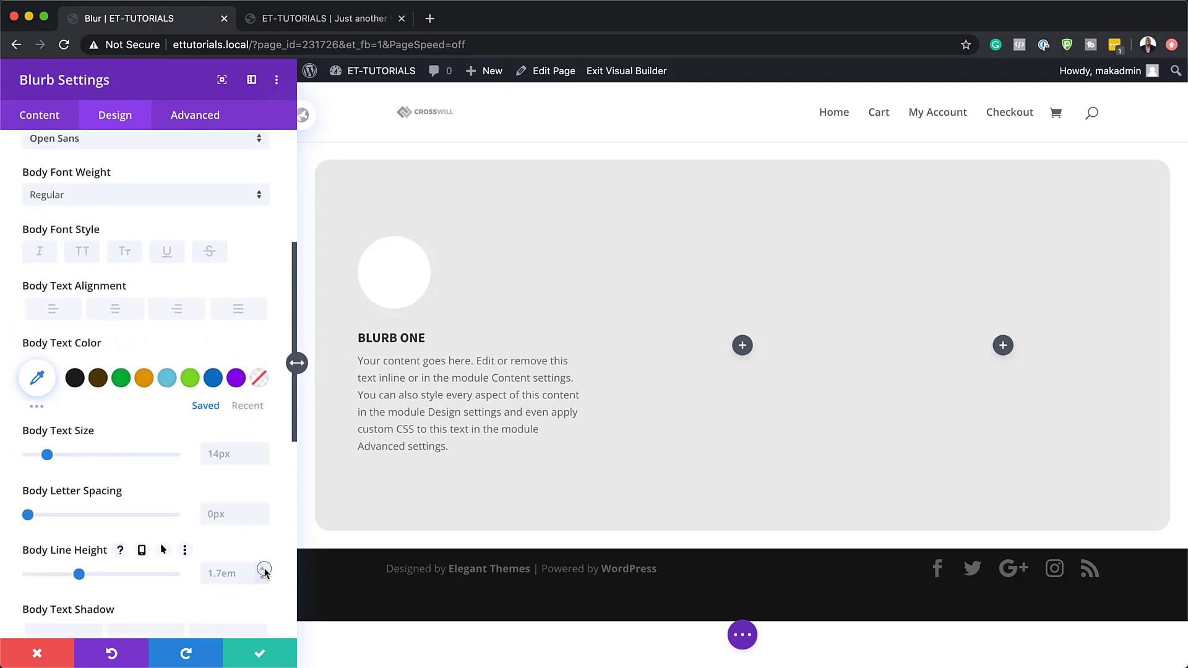
{"action": "left_click", "coordinate": [264, 569]}
{"action": "key", "text": "Up"}
{"action": "key", "text": "Up"}
{"action": "key", "text": "Up"}
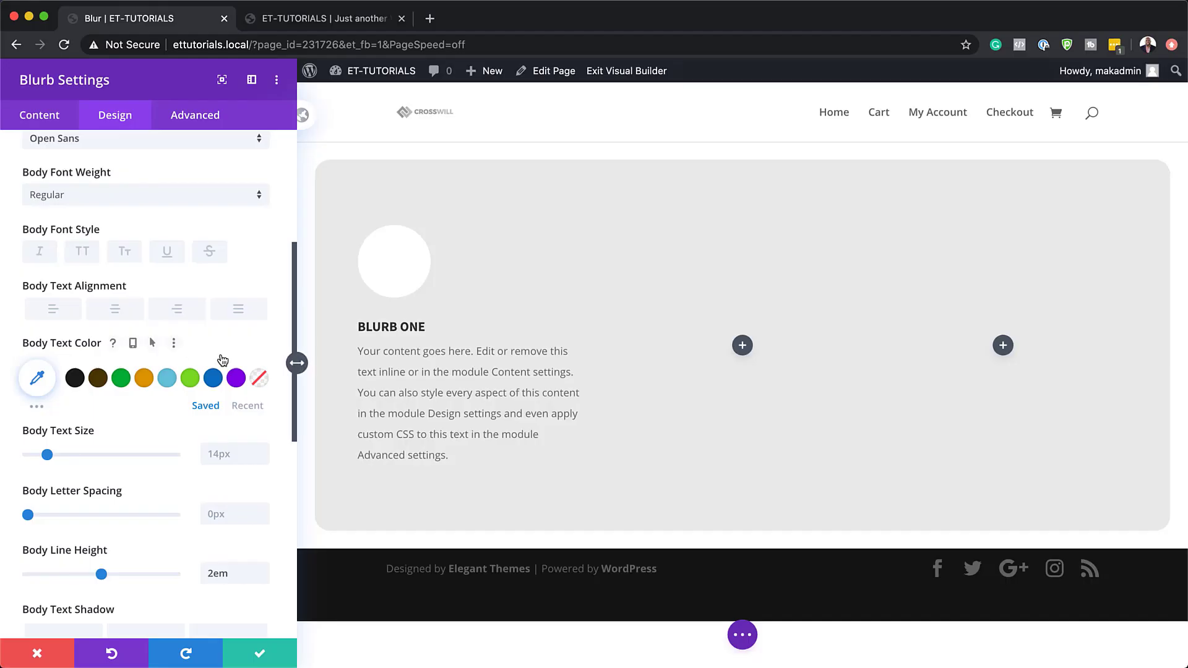
Enable hover options for the body text colour, set the hover colour to the recently used off-white, and return to the desktop state.
{"action": "left_click", "coordinate": [158, 342]}
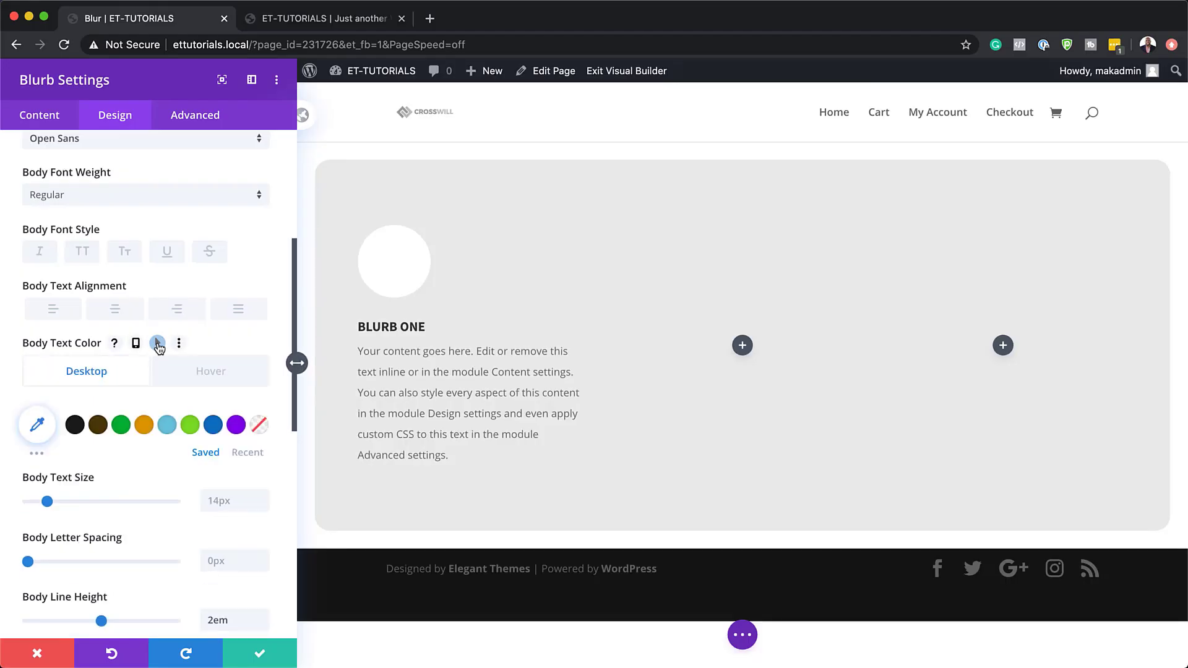
{"action": "left_click", "coordinate": [217, 374]}
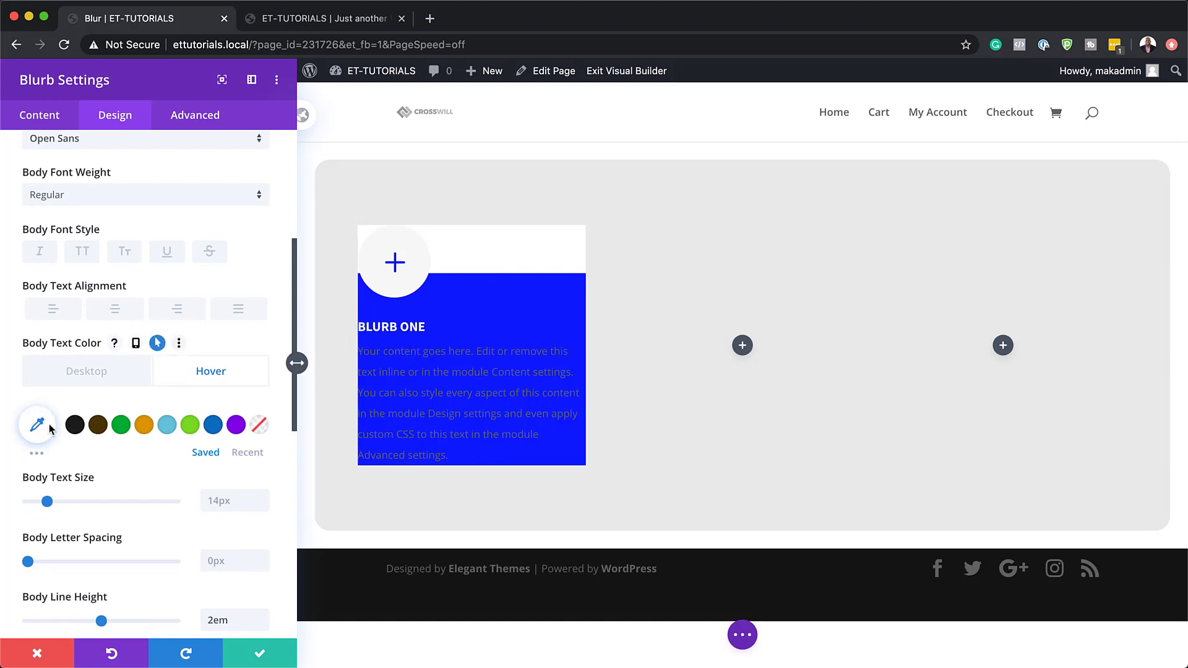
{"action": "left_click", "coordinate": [248, 453]}
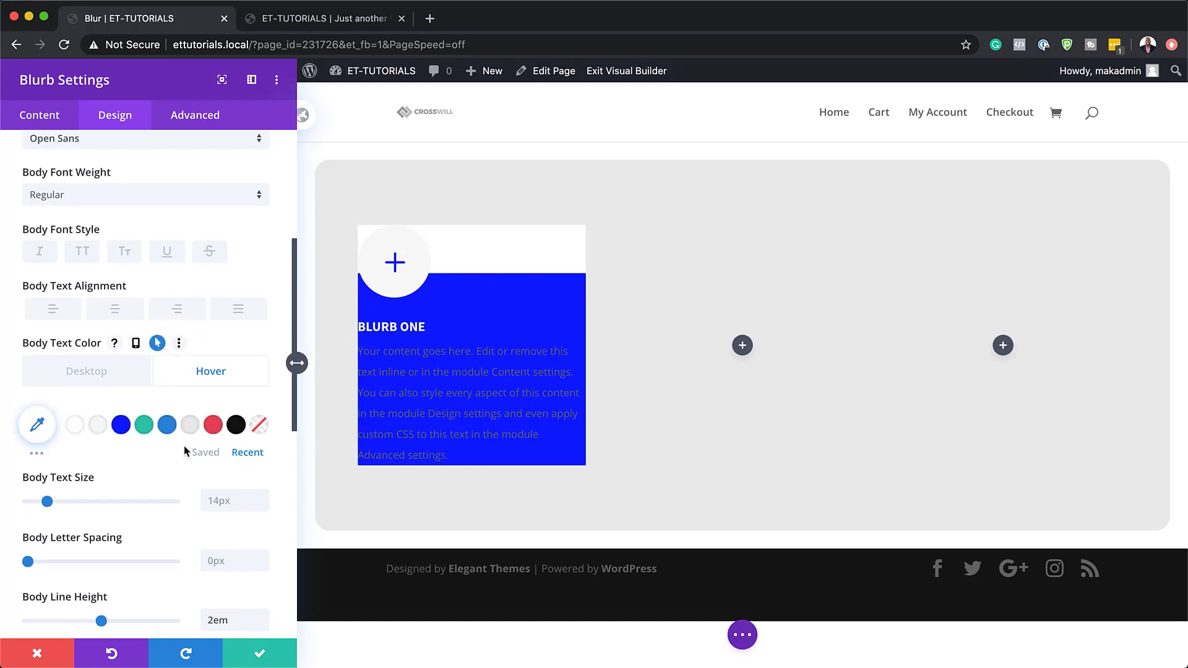
{"action": "left_click", "coordinate": [98, 425]}
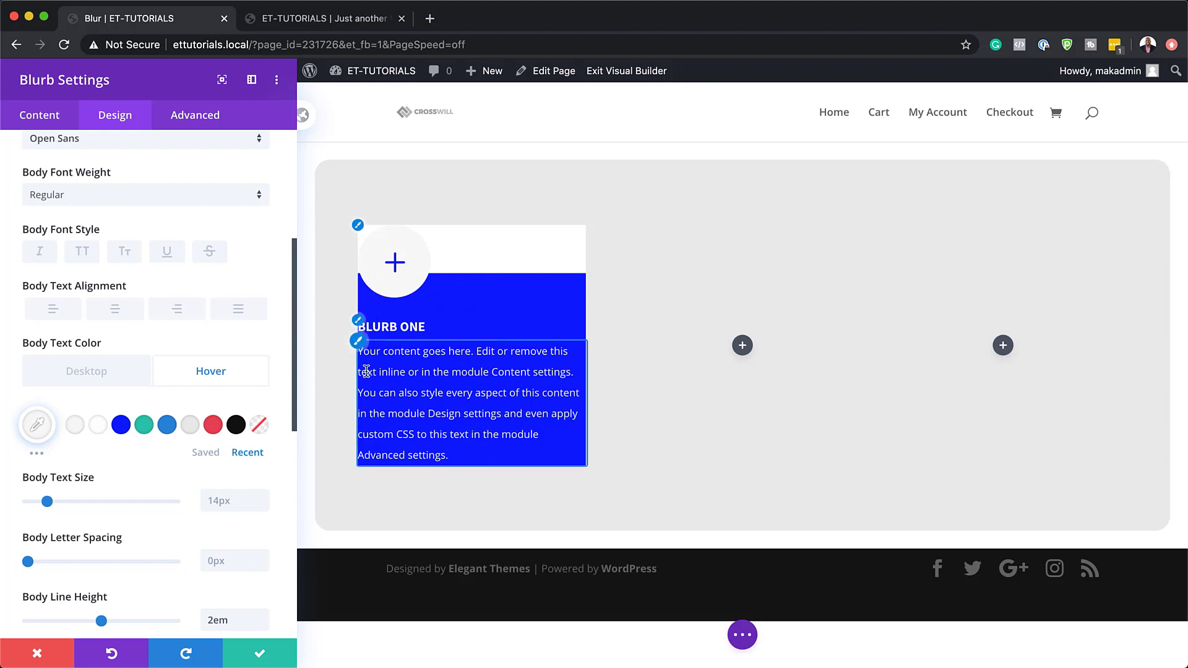
{"action": "left_click", "coordinate": [118, 378]}
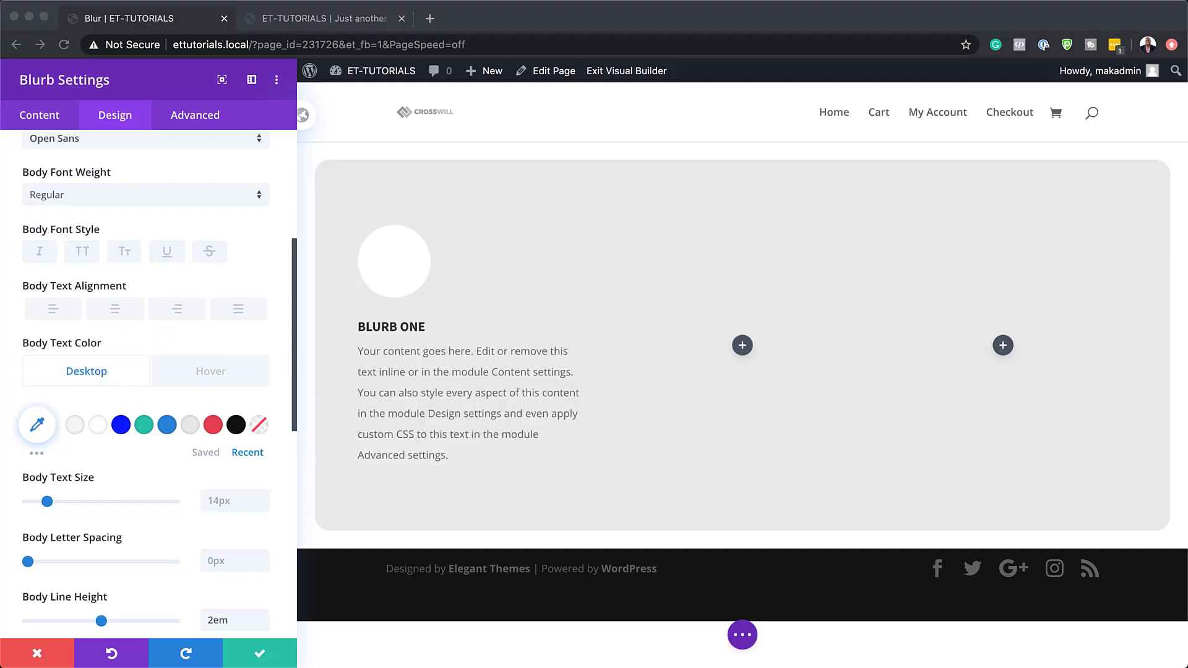
Set the blurb's padding to 50px on all four sides, linking top with bottom and left with right.
{"action": "scroll", "coordinate": [188, 541], "scroll_direction": "down", "scroll_amount": 6}
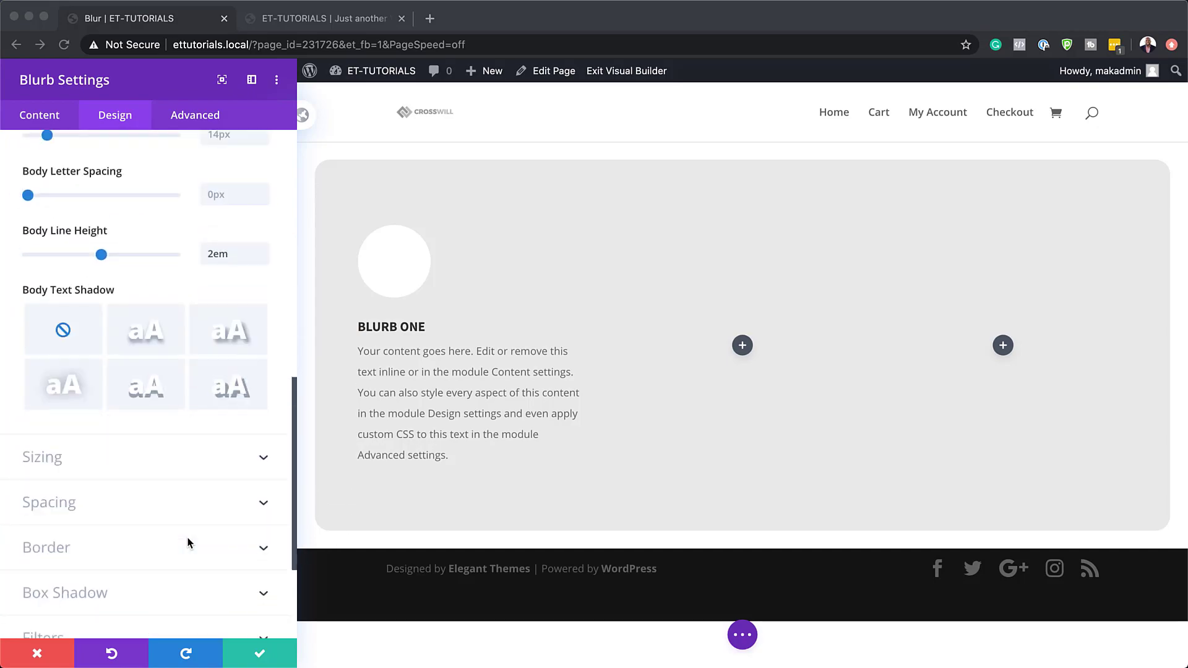
{"action": "left_click", "coordinate": [65, 503]}
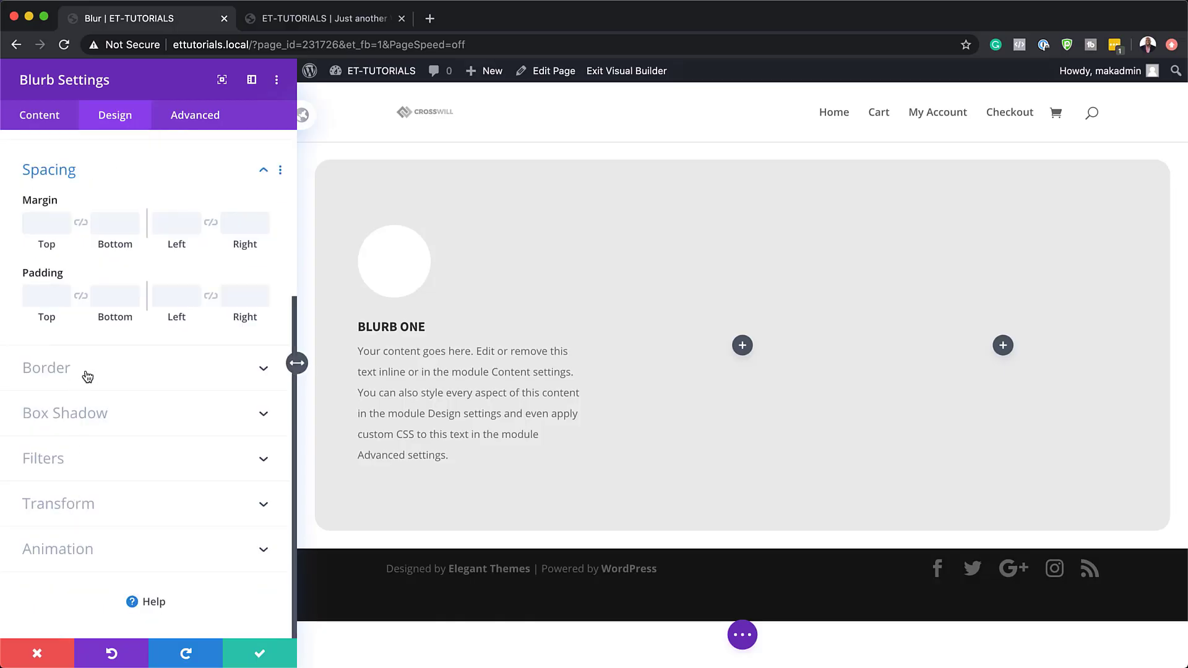
{"action": "left_click", "coordinate": [51, 295]}
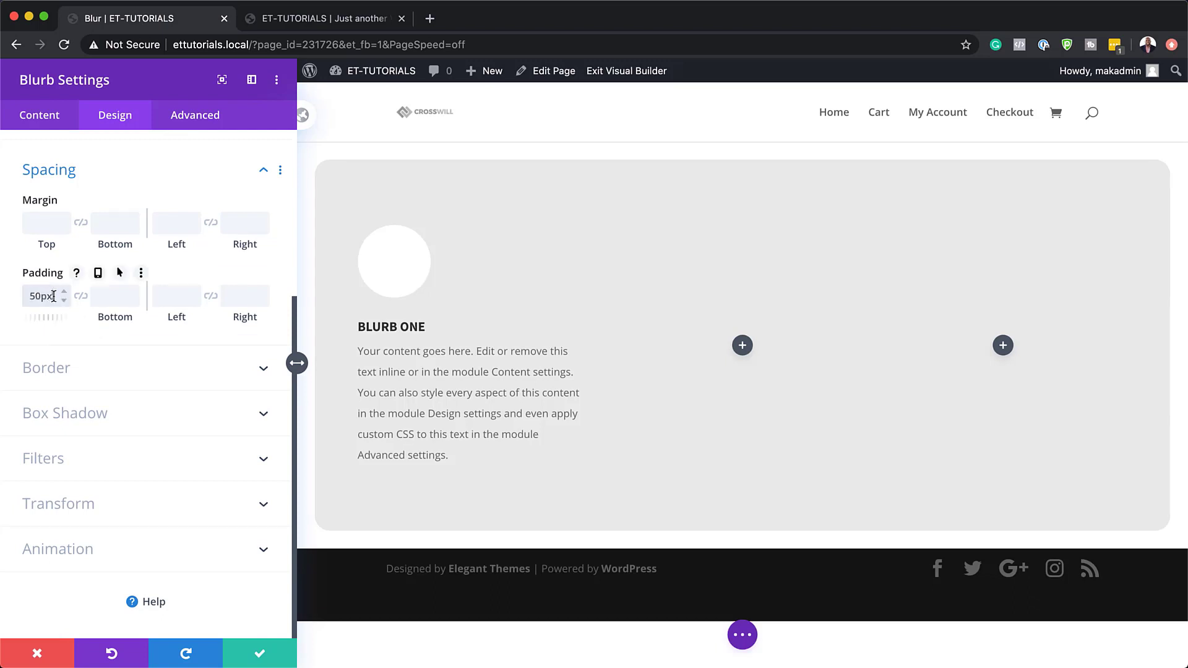
{"action": "left_click", "coordinate": [82, 297]}
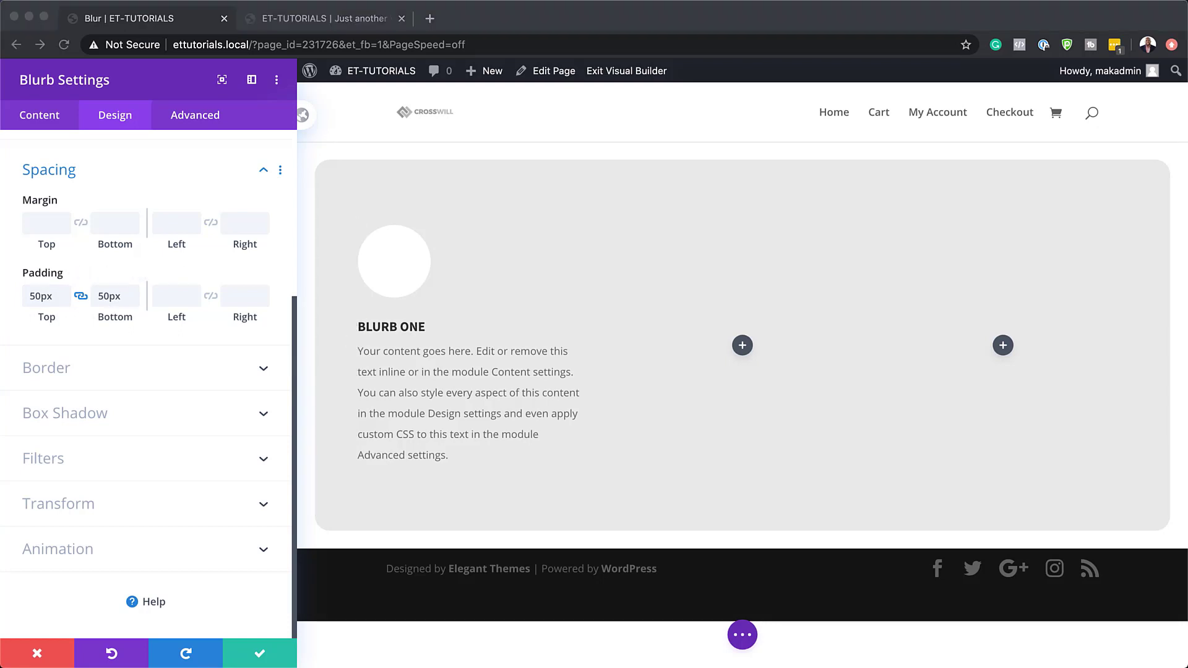
{"action": "left_click", "coordinate": [175, 296]}
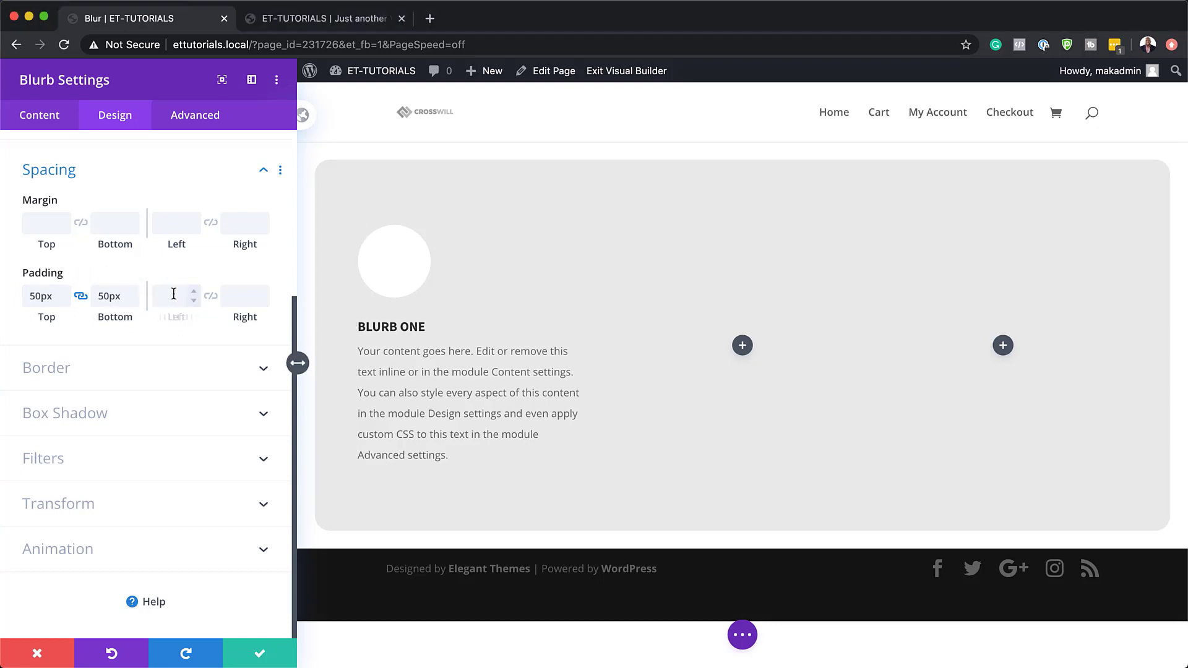
{"action": "type", "text": "50px"}
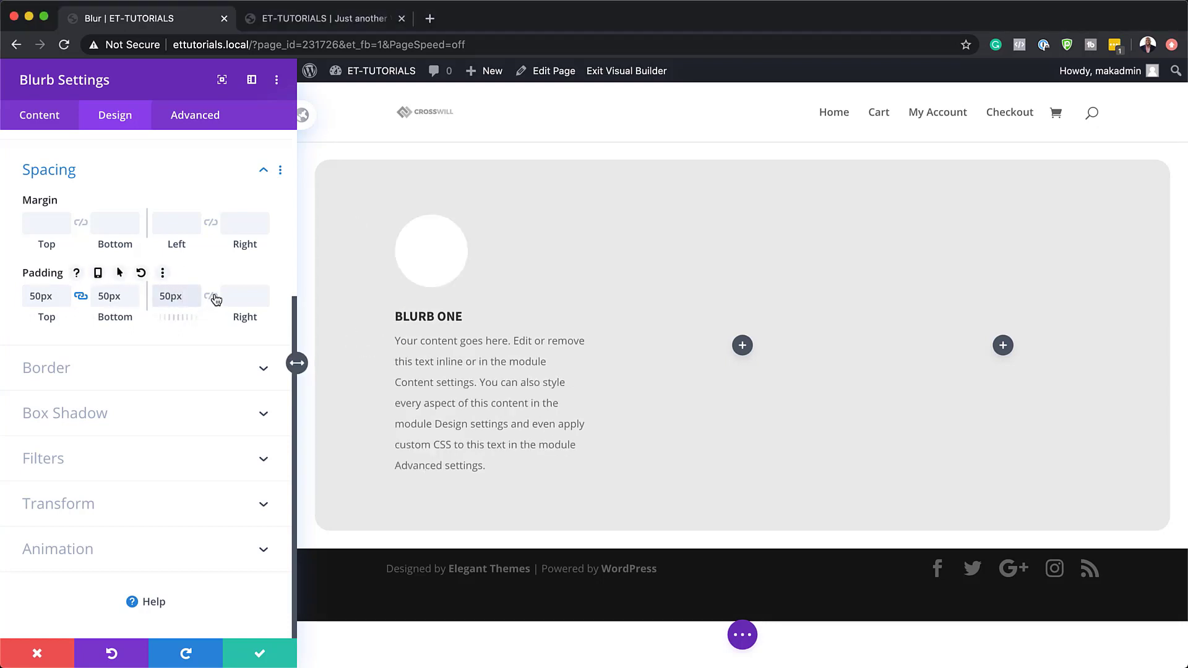
{"action": "left_click", "coordinate": [210, 296]}
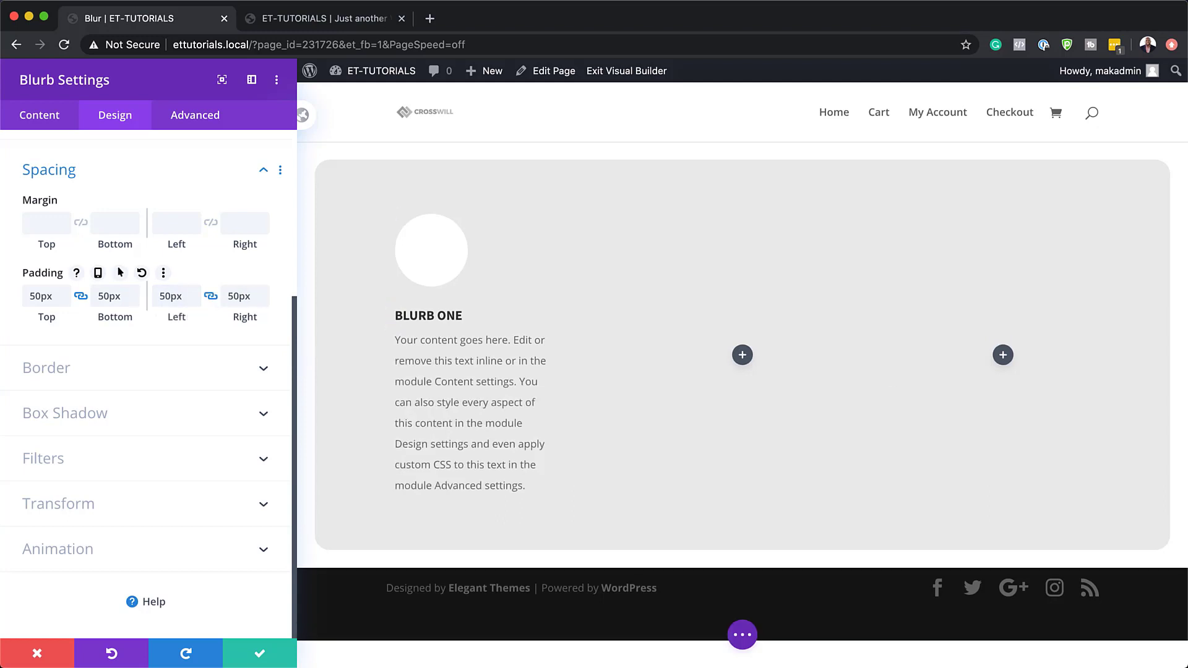
Give the blurb the soft all-around box shadow preset with 80px blur strength and -20px spread strength.
{"action": "left_click", "coordinate": [96, 415]}
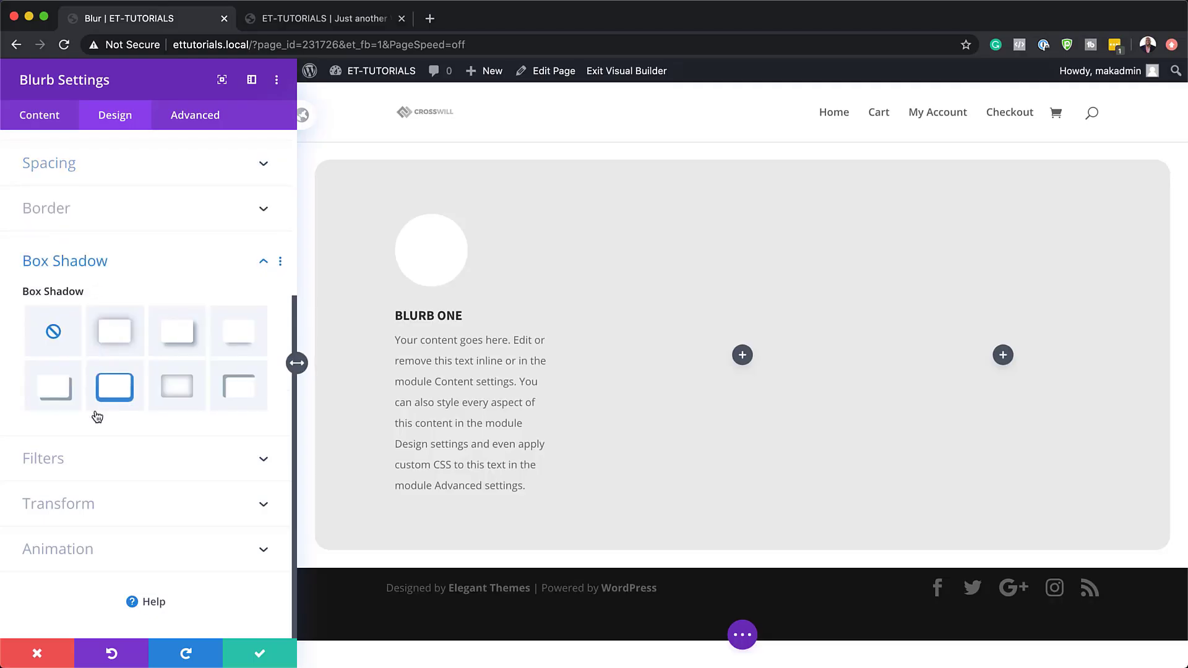
{"action": "left_click", "coordinate": [123, 334]}
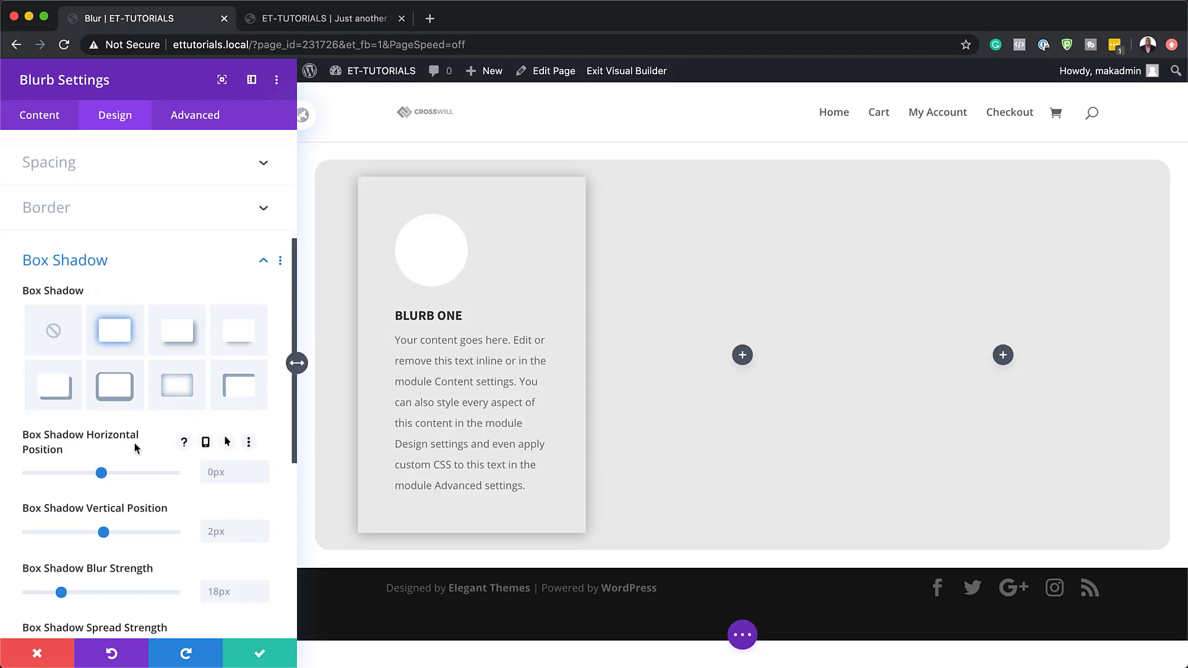
{"action": "scroll", "coordinate": [151, 458], "scroll_direction": "down", "scroll_amount": 1}
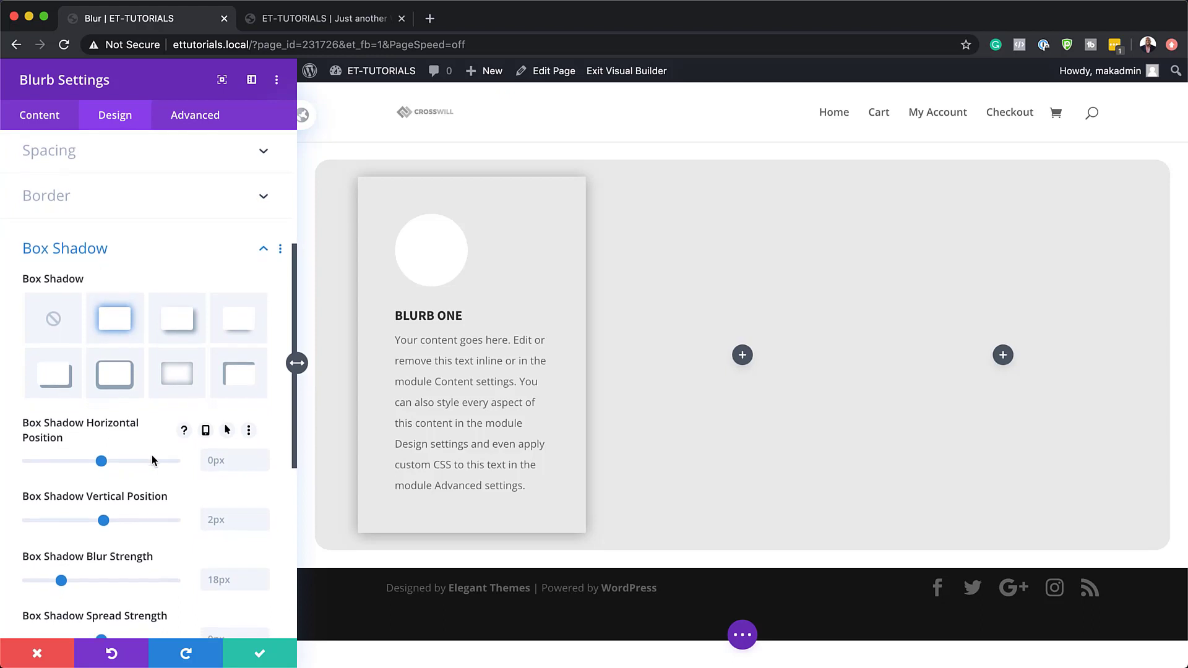
{"action": "scroll", "coordinate": [152, 460], "scroll_direction": "down", "scroll_amount": 4}
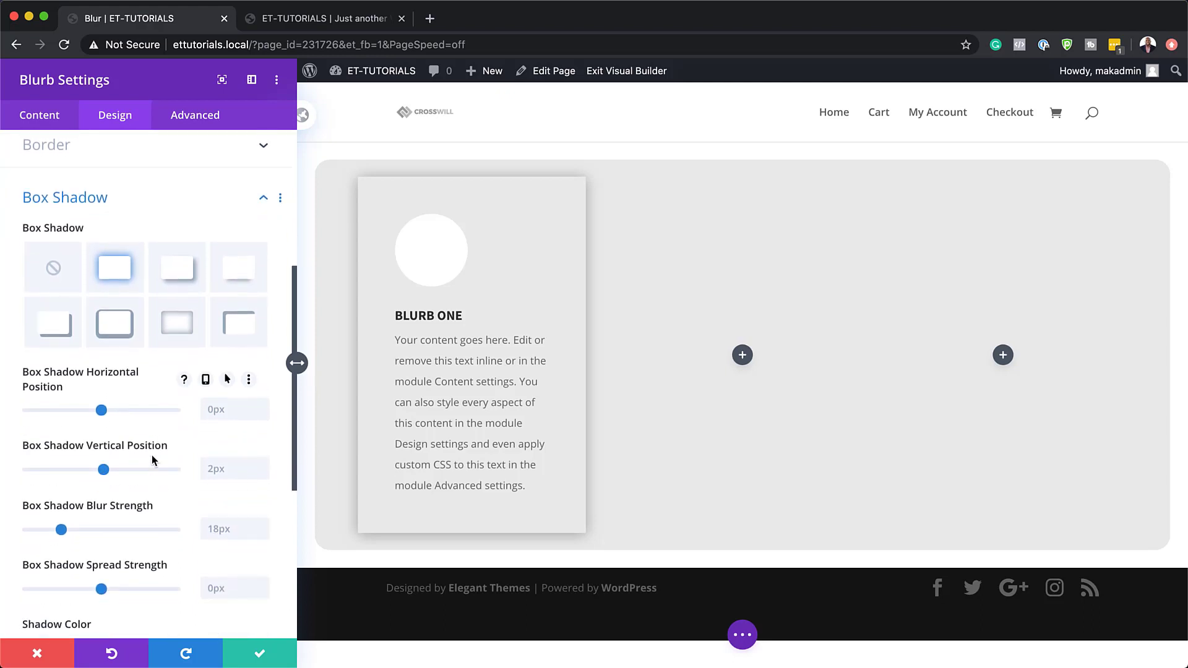
{"action": "scroll", "coordinate": [153, 459], "scroll_direction": "down", "scroll_amount": 1}
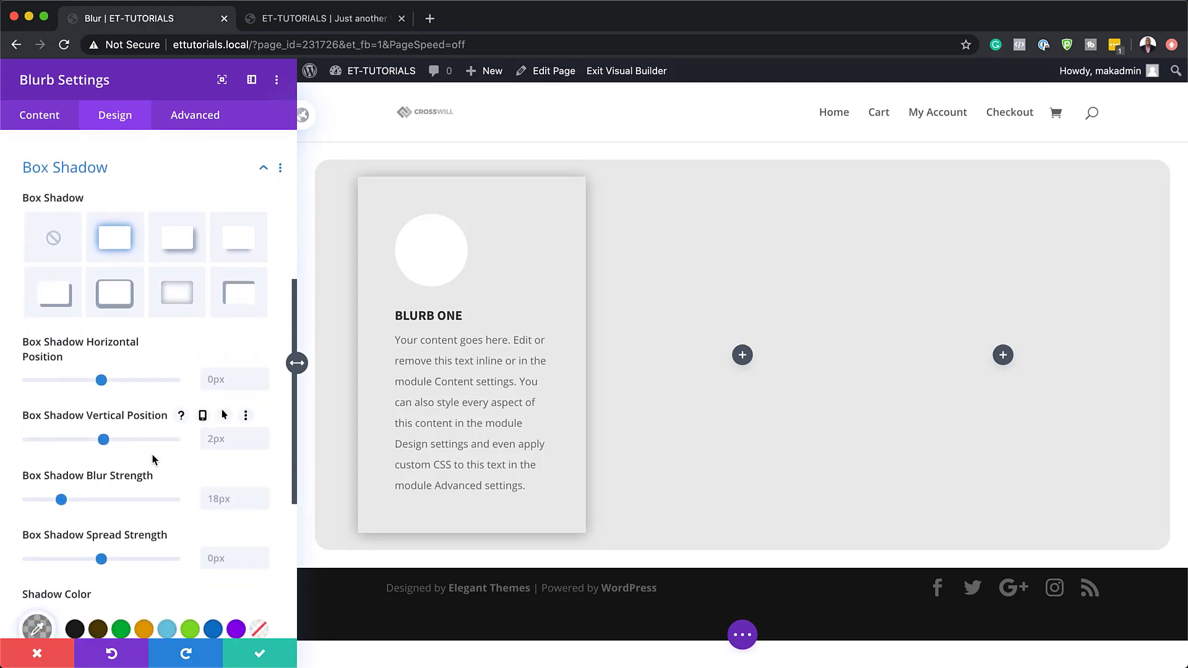
{"action": "left_click", "coordinate": [229, 499]}
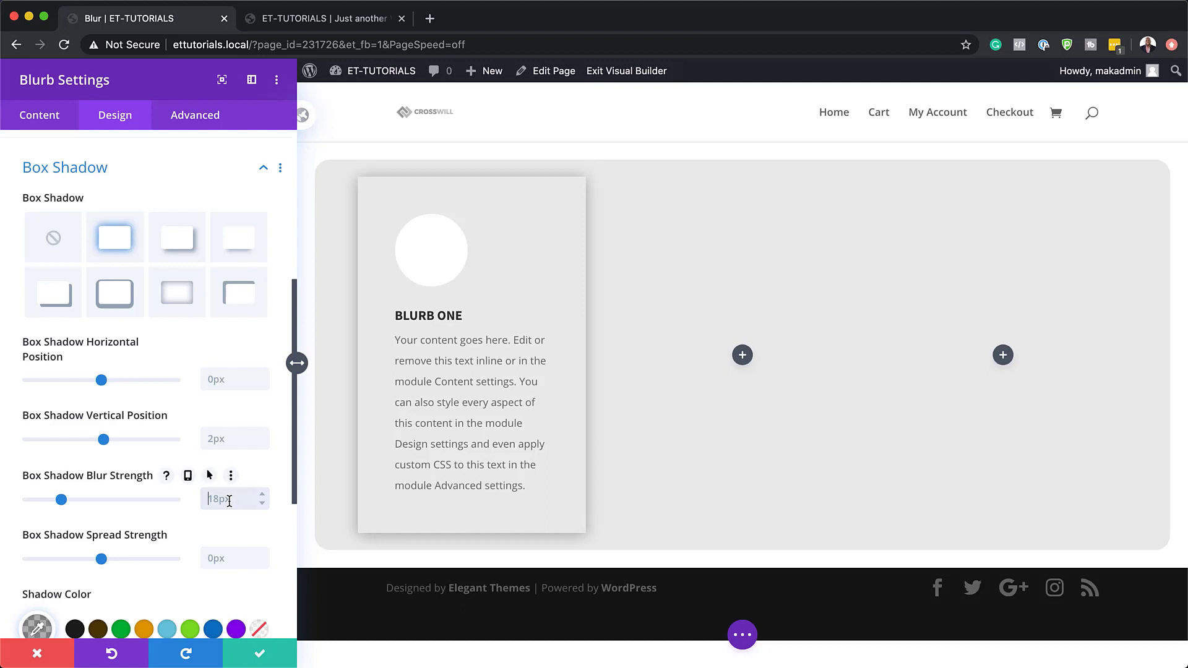
{"action": "type", "text": "80px"}
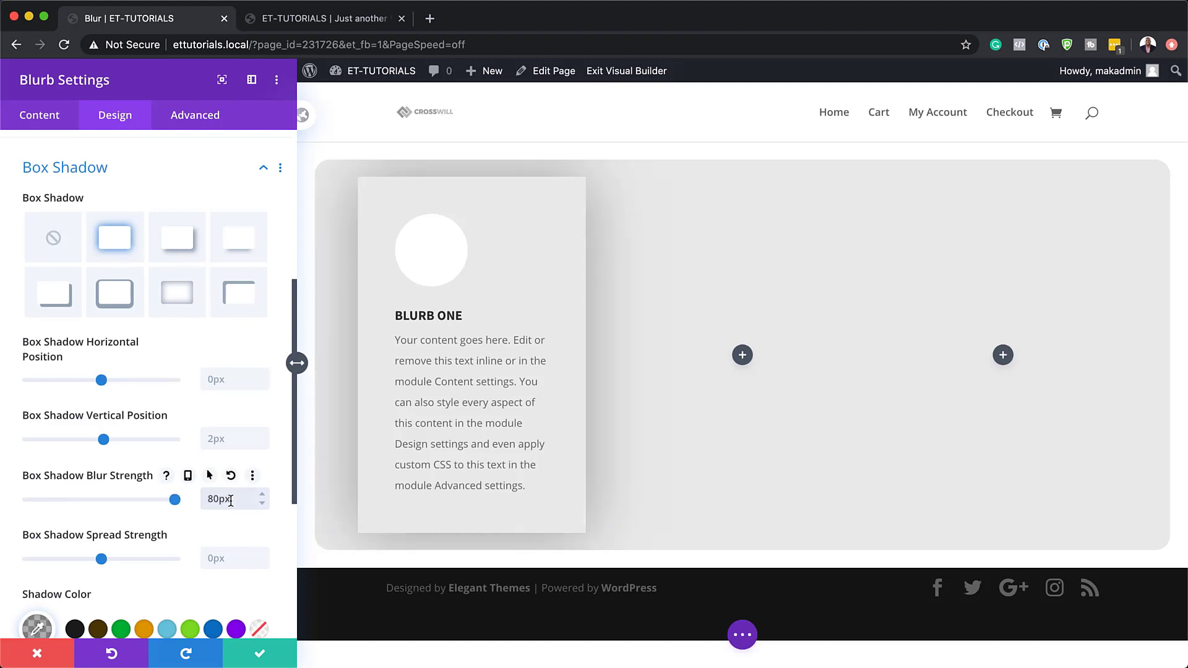
{"action": "scroll", "coordinate": [155, 562], "scroll_direction": "down", "scroll_amount": 1}
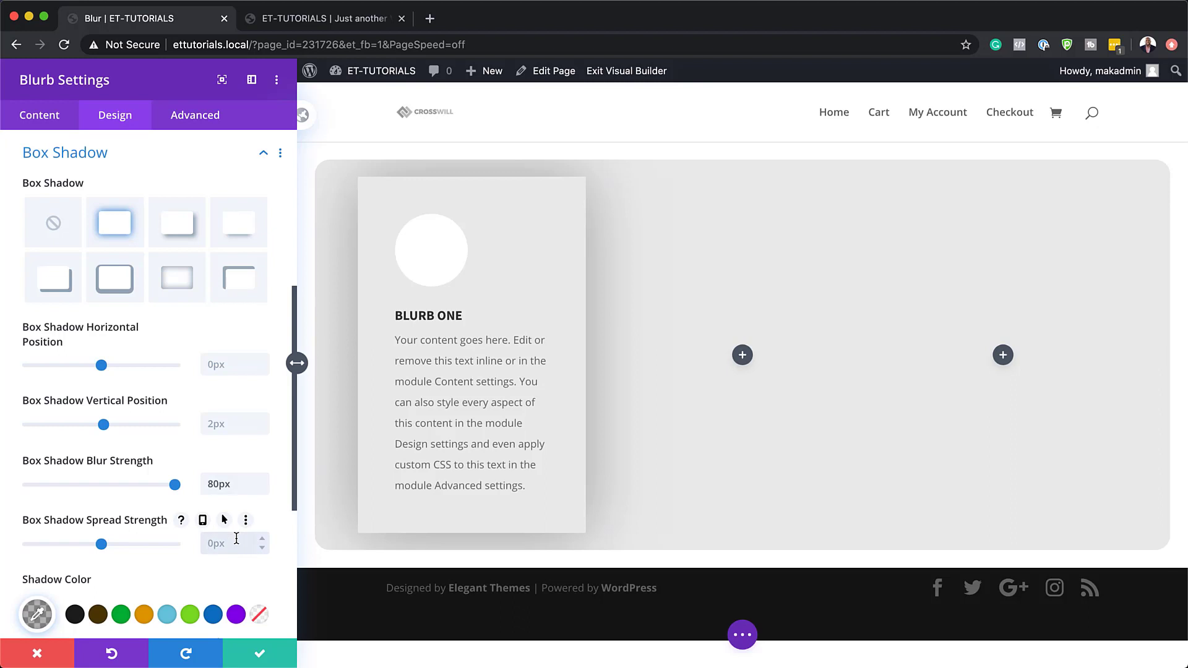
{"action": "type", "text": "-20px"}
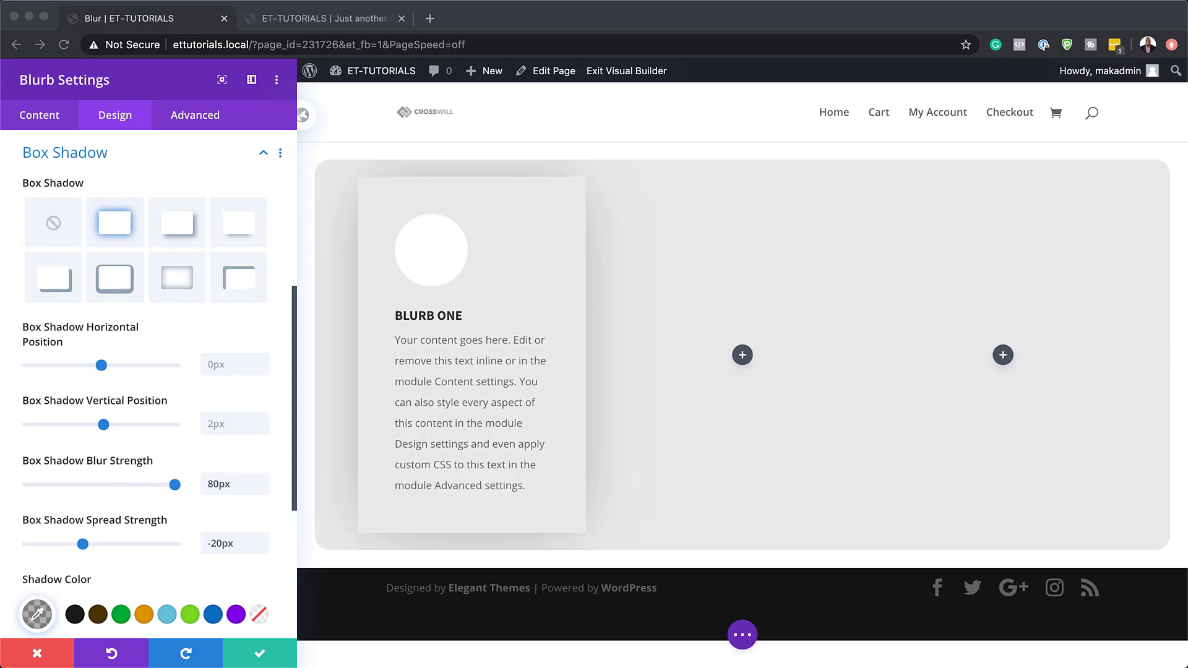
Set the blurb's box shadow colour to rgba(255,255,255,0.18).
{"action": "scroll", "coordinate": [80, 536], "scroll_direction": "down", "scroll_amount": 3}
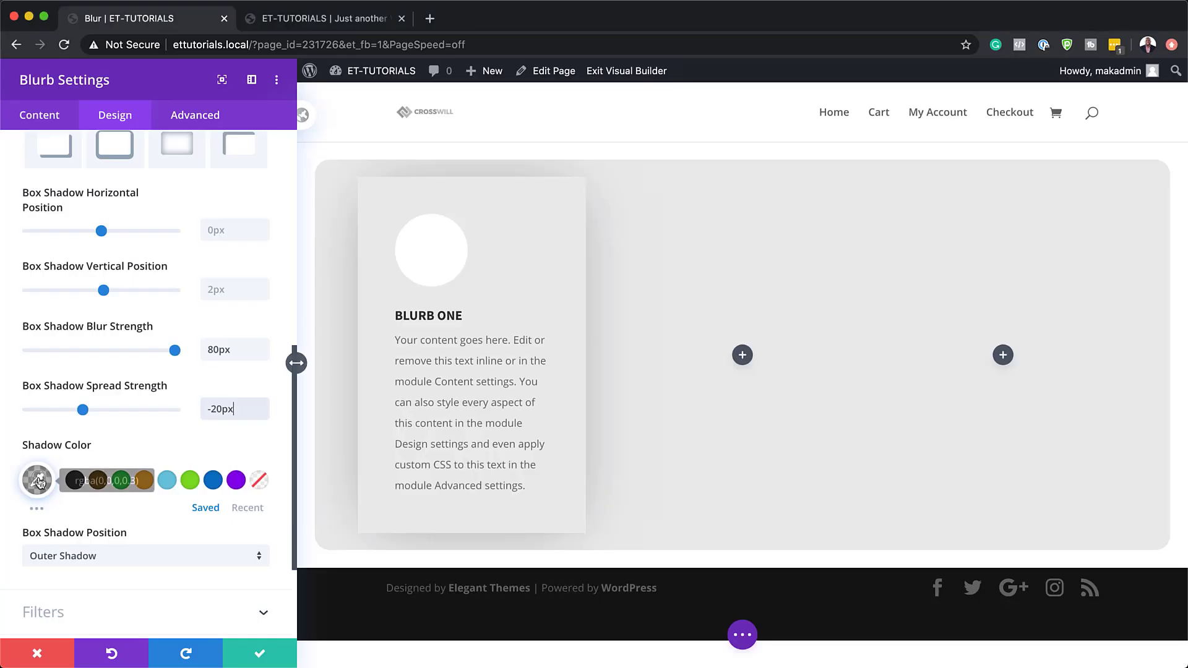
{"action": "left_click", "coordinate": [37, 480]}
{"action": "left_click_drag", "start_coordinate": [64, 483], "coordinate": [105, 483]}
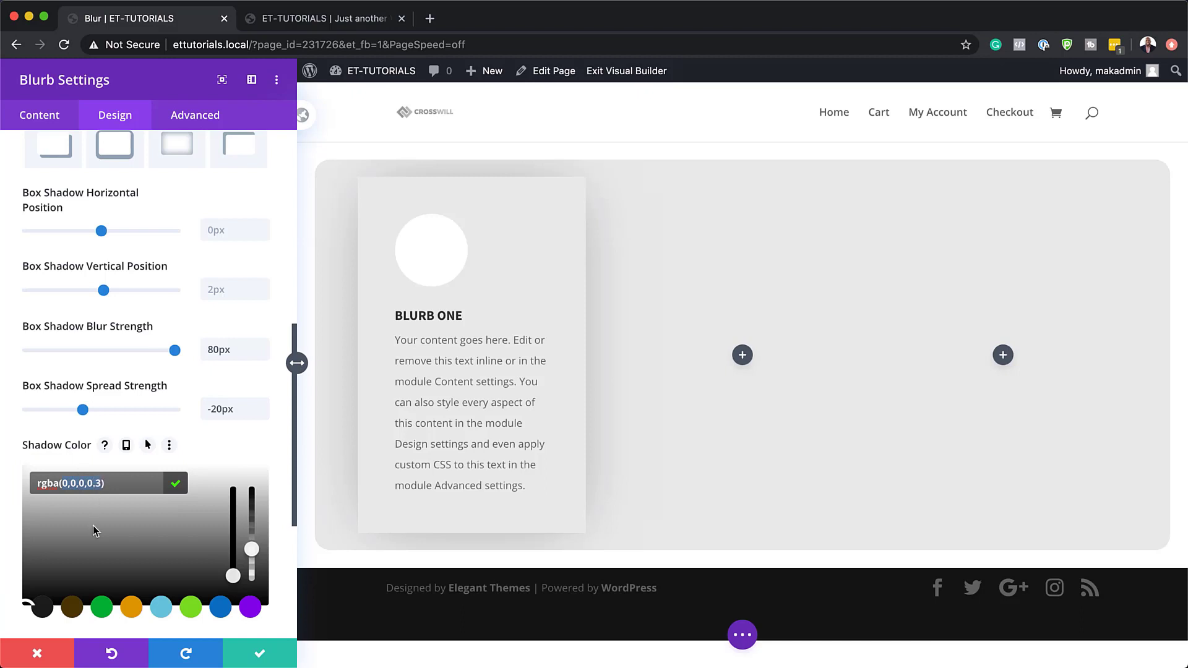
{"action": "type", "text": "255,255,255,0.18"}
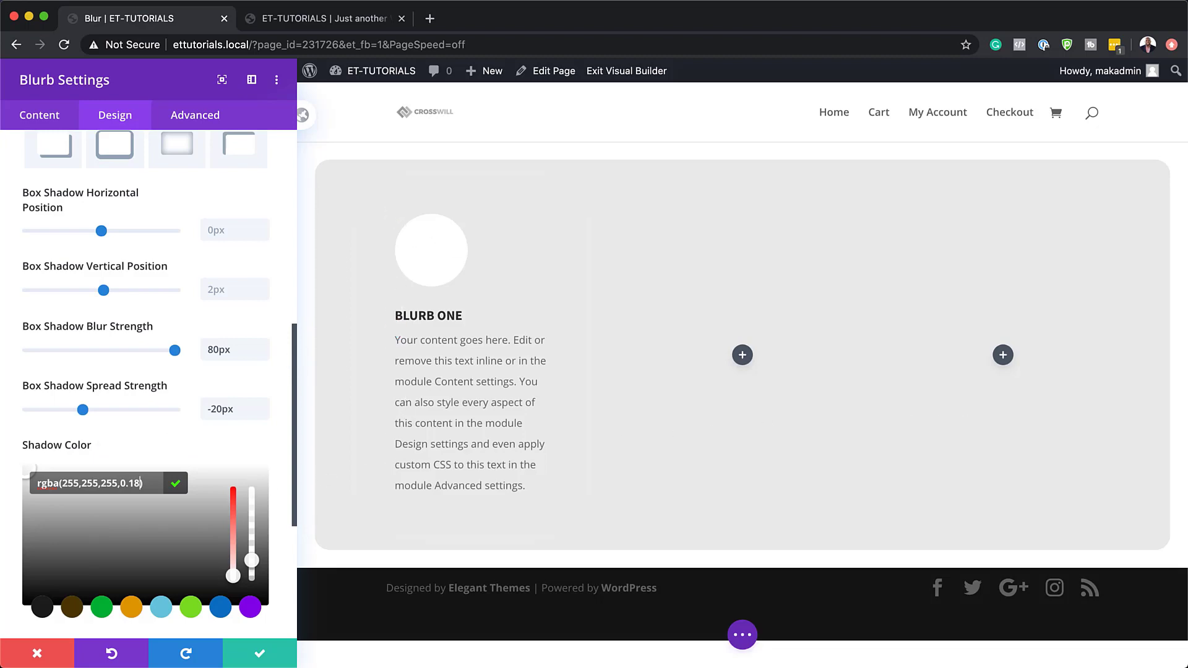
{"action": "scroll", "coordinate": [130, 337], "scroll_direction": "up", "scroll_amount": 5}
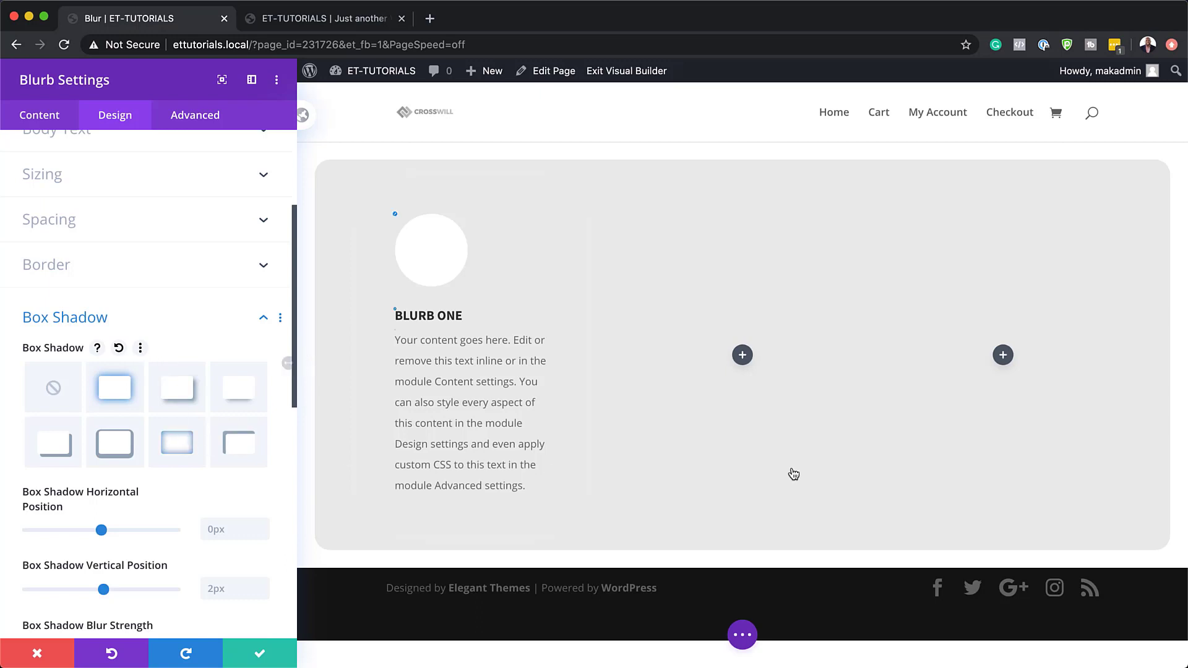
{"action": "scroll", "coordinate": [176, 507], "scroll_direction": "down", "scroll_amount": 4}
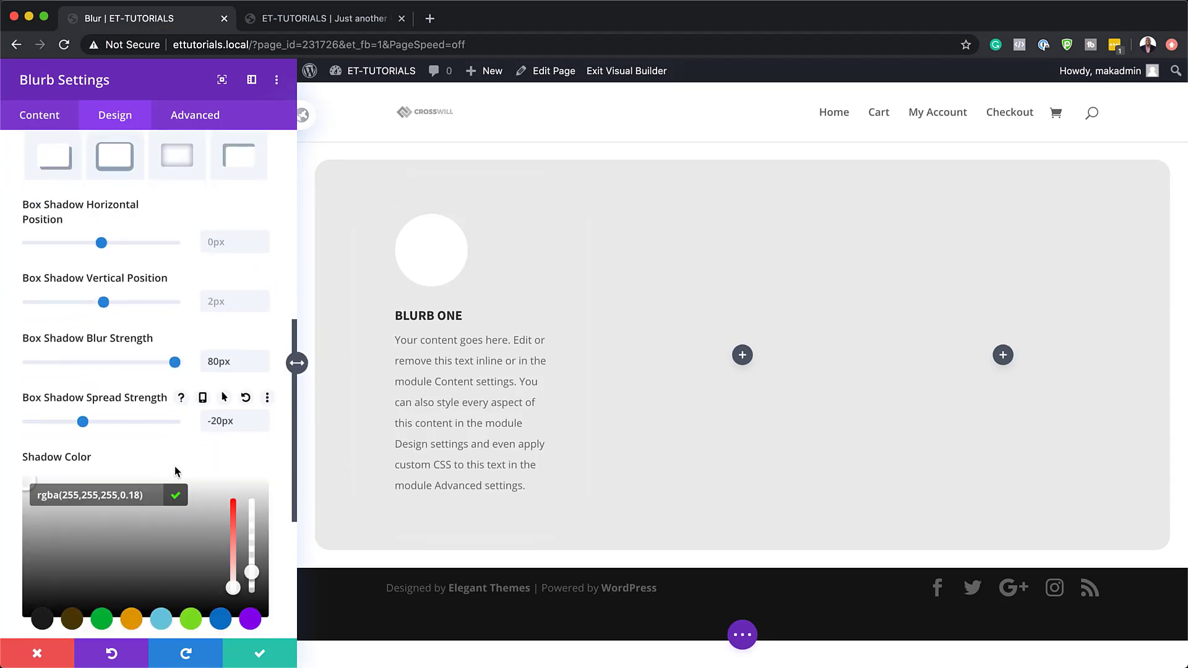
Enable hover options for the blurb's box shadow colour and set the hover colour to rgba(0,0,0,0.18).
{"action": "left_click", "coordinate": [149, 458]}
{"action": "left_click", "coordinate": [148, 457]}
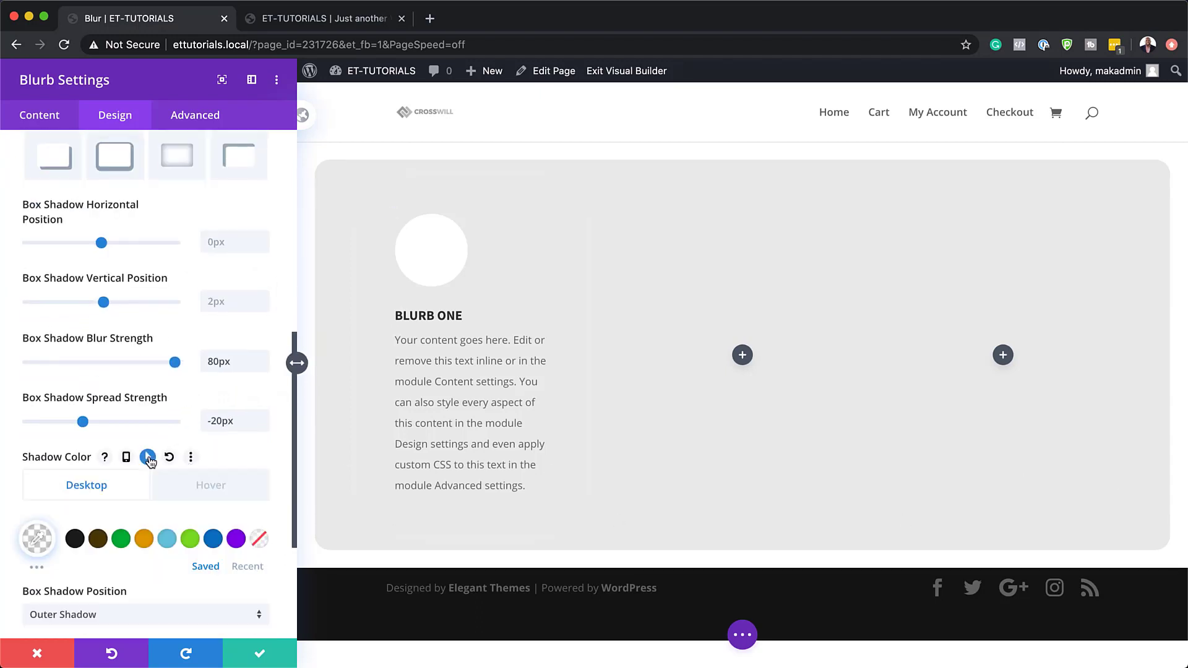
{"action": "left_click", "coordinate": [234, 492]}
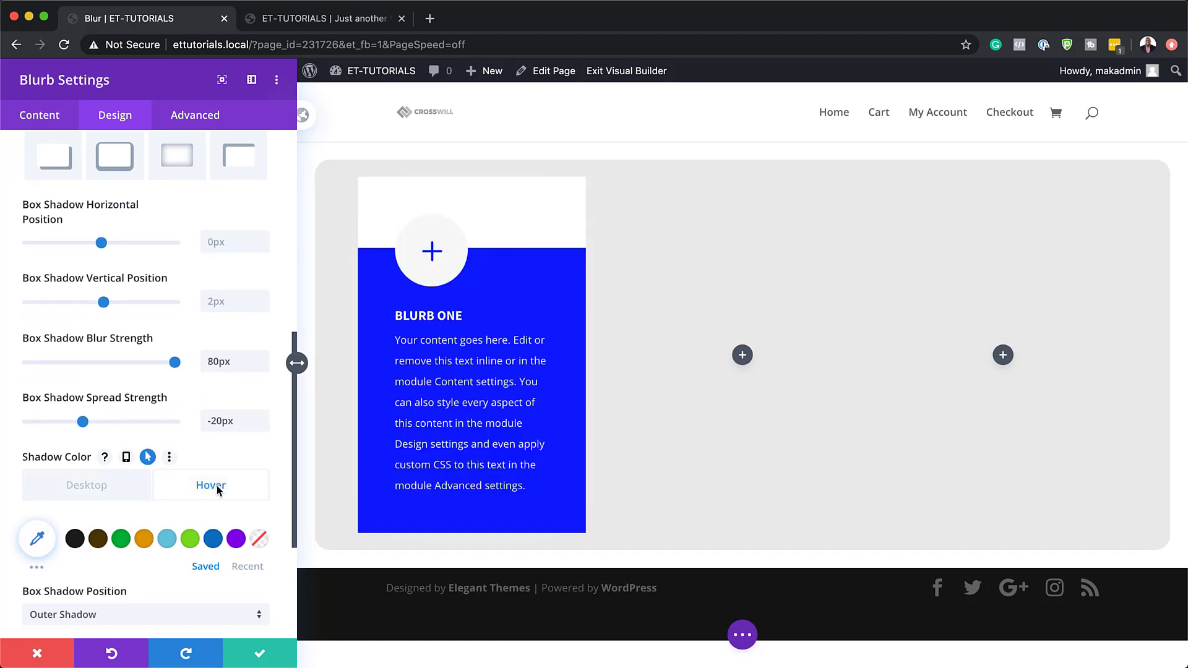
{"action": "scroll", "coordinate": [131, 559], "scroll_direction": "down", "scroll_amount": 3}
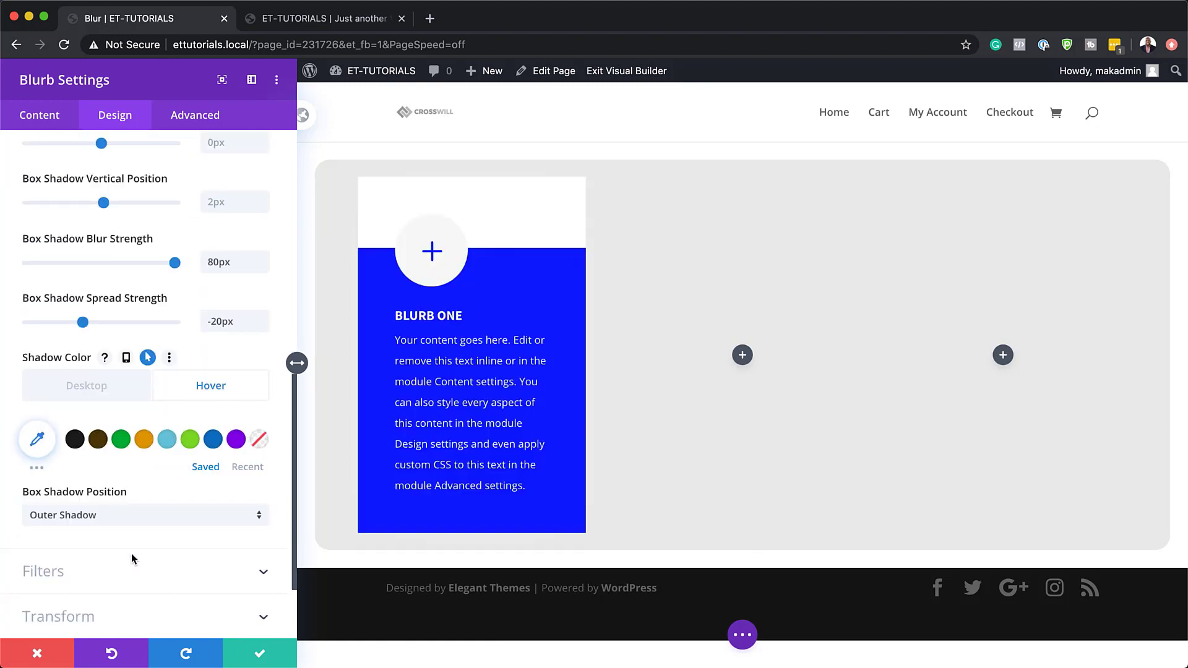
{"action": "left_click", "coordinate": [37, 440]}
{"action": "left_click_drag", "start_coordinate": [247, 501], "coordinate": [252, 478]}
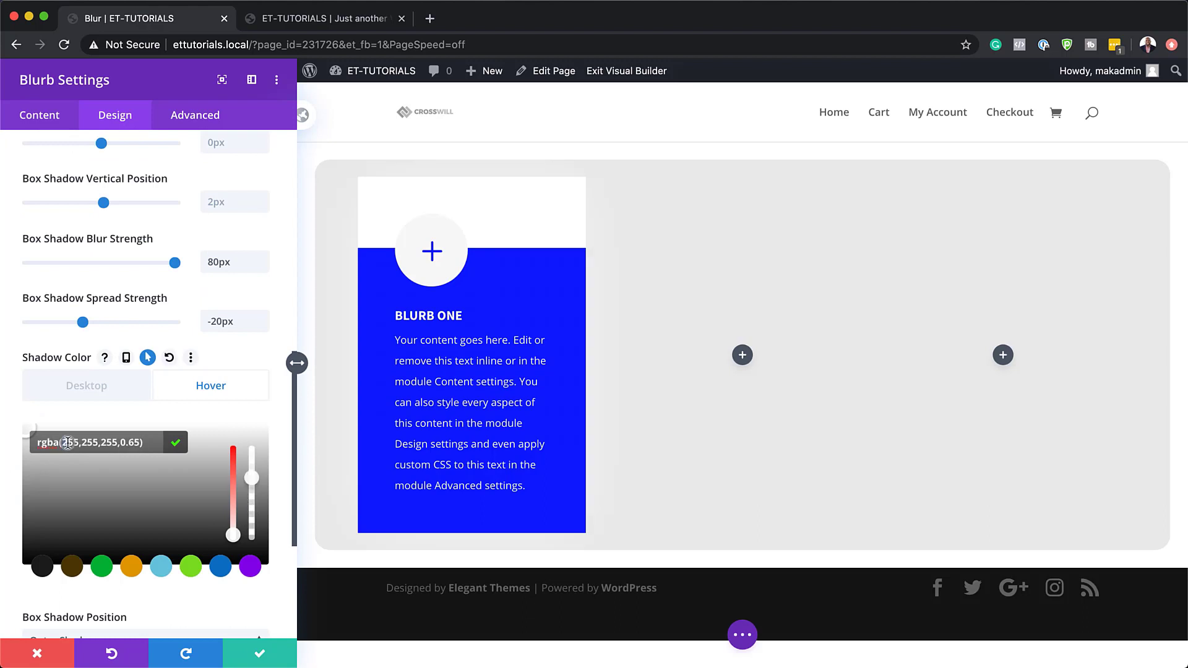
{"action": "key", "text": "ctrl+z"}
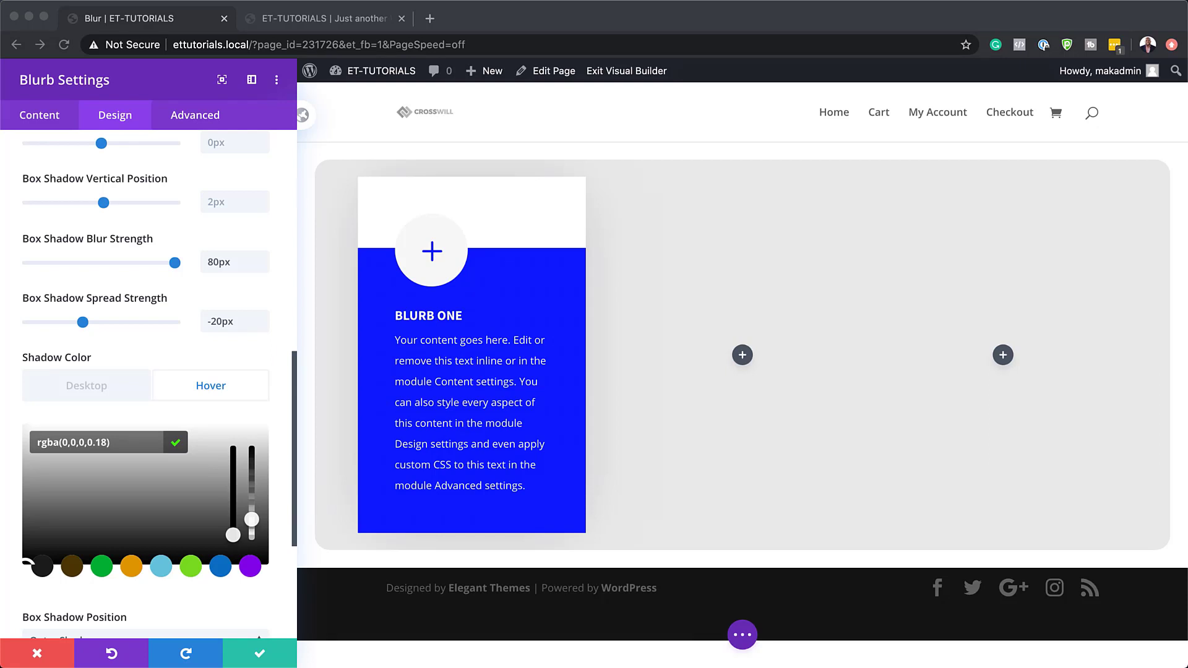
Assign the CSS class blurb-item to the blurb and save its settings.
{"action": "left_click", "coordinate": [213, 117]}
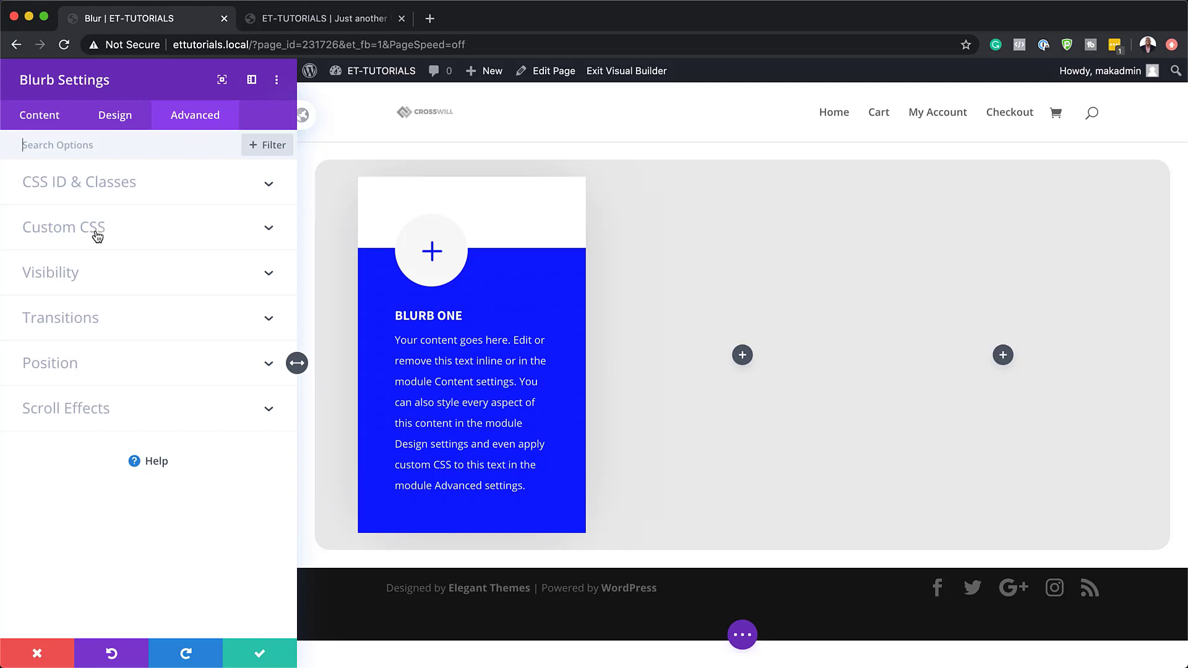
{"action": "left_click", "coordinate": [112, 185]}
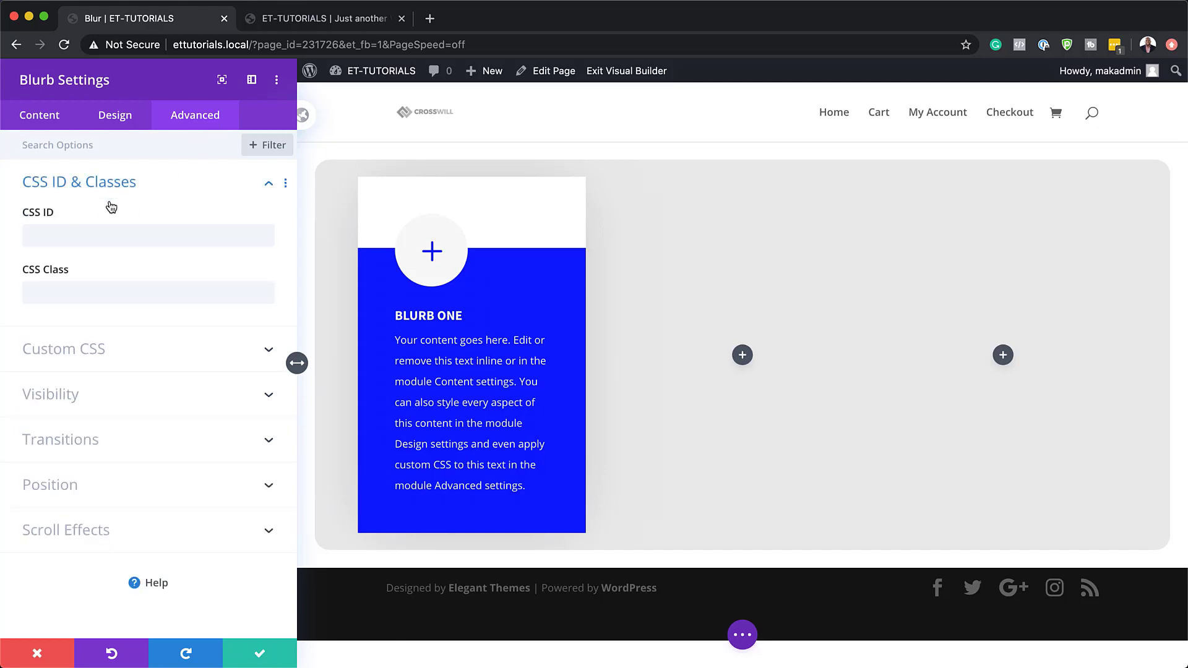
{"action": "left_click", "coordinate": [94, 294]}
{"action": "type", "text": "CSS Class: blurb-item"}
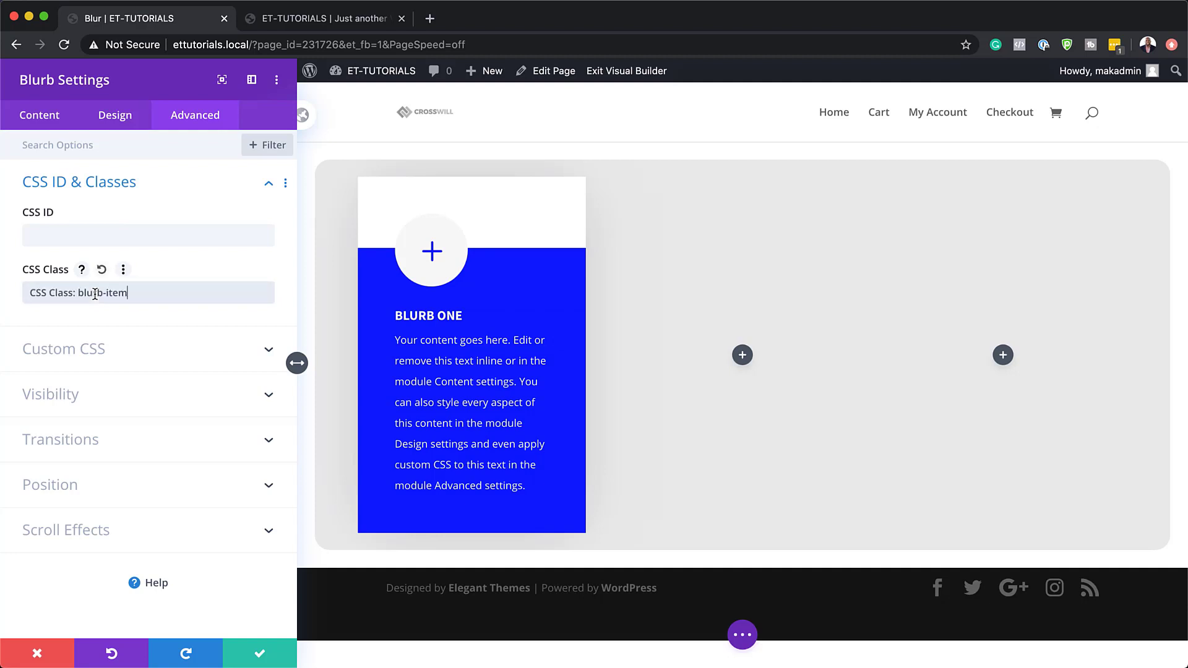
{"action": "left_click_drag", "start_coordinate": [77, 292], "coordinate": [27, 292]}
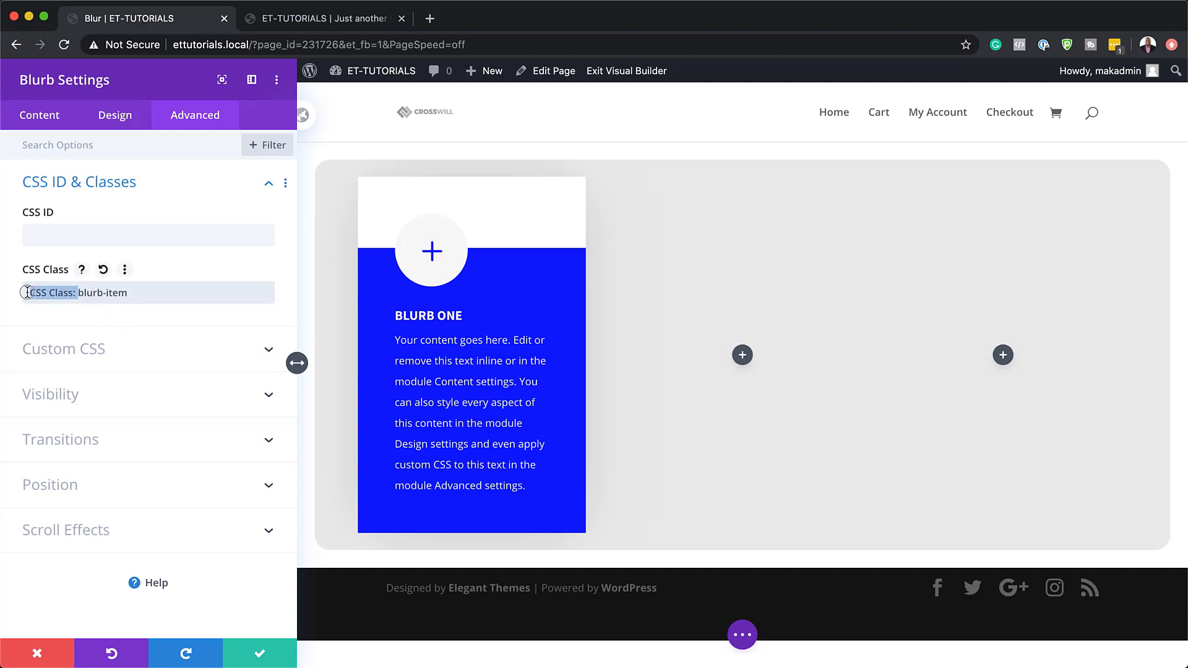
{"action": "key", "text": "BackSpace"}
{"action": "left_click", "coordinate": [260, 654]}
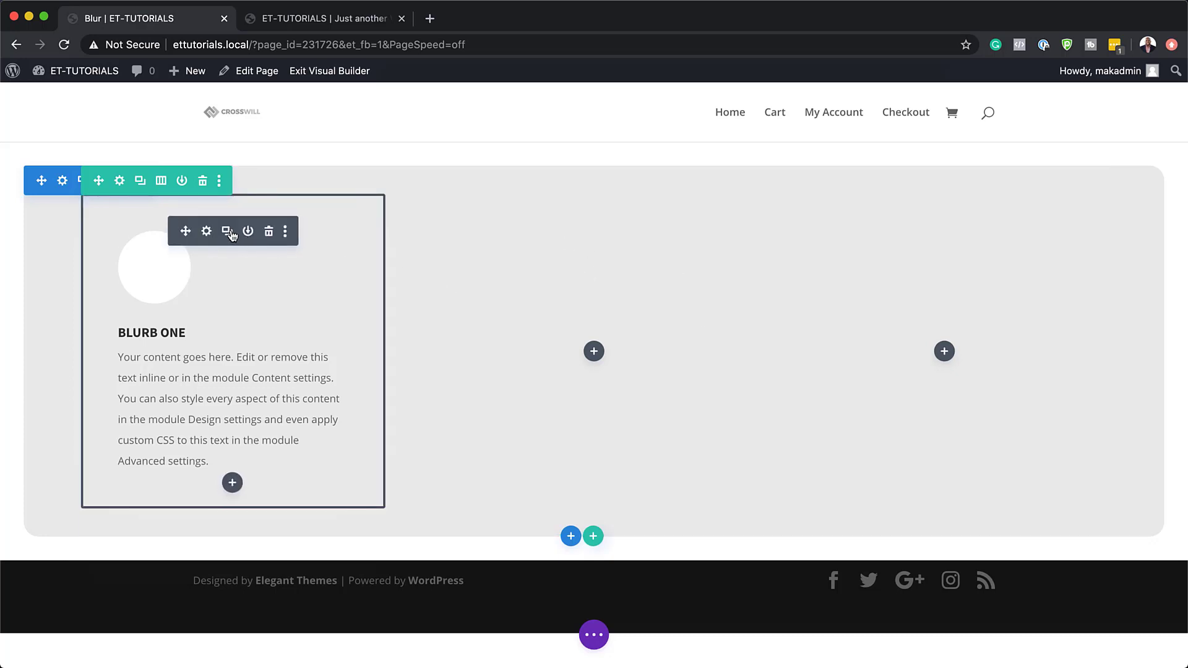
Duplicate the blurb twice and move one copy into the second column and another into the third.
{"action": "left_click", "coordinate": [228, 232]}
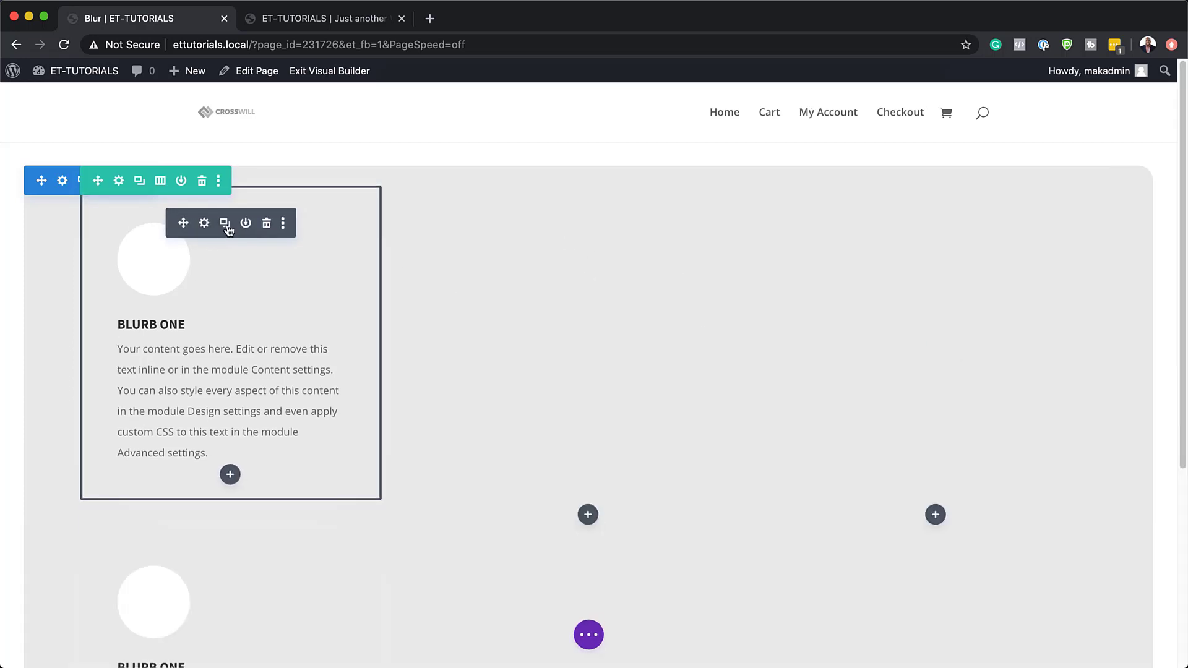
{"action": "left_click", "coordinate": [227, 226]}
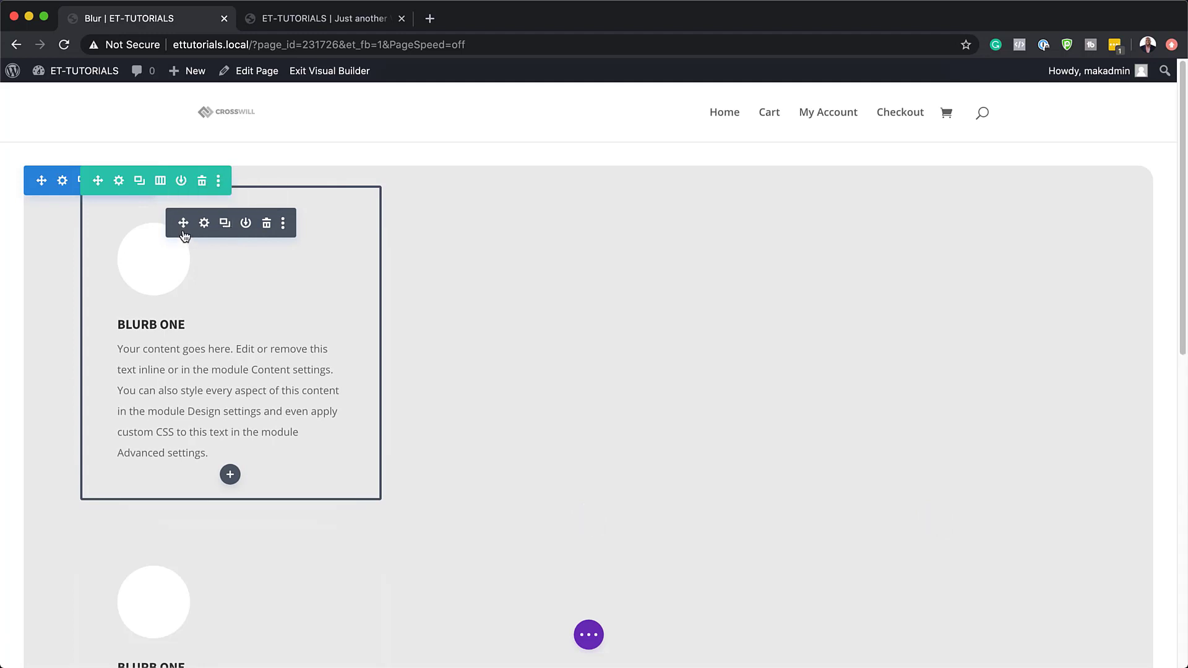
{"action": "left_click_drag", "start_coordinate": [183, 223], "coordinate": [610, 501]}
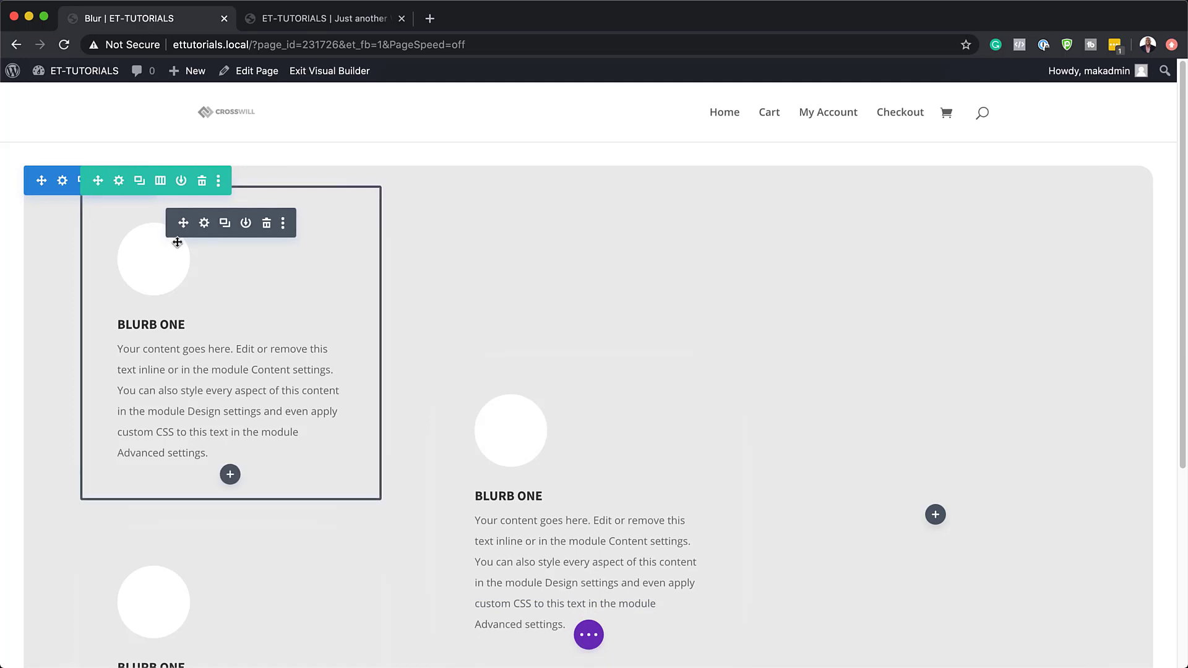
{"action": "left_click_drag", "start_coordinate": [183, 224], "coordinate": [898, 342]}
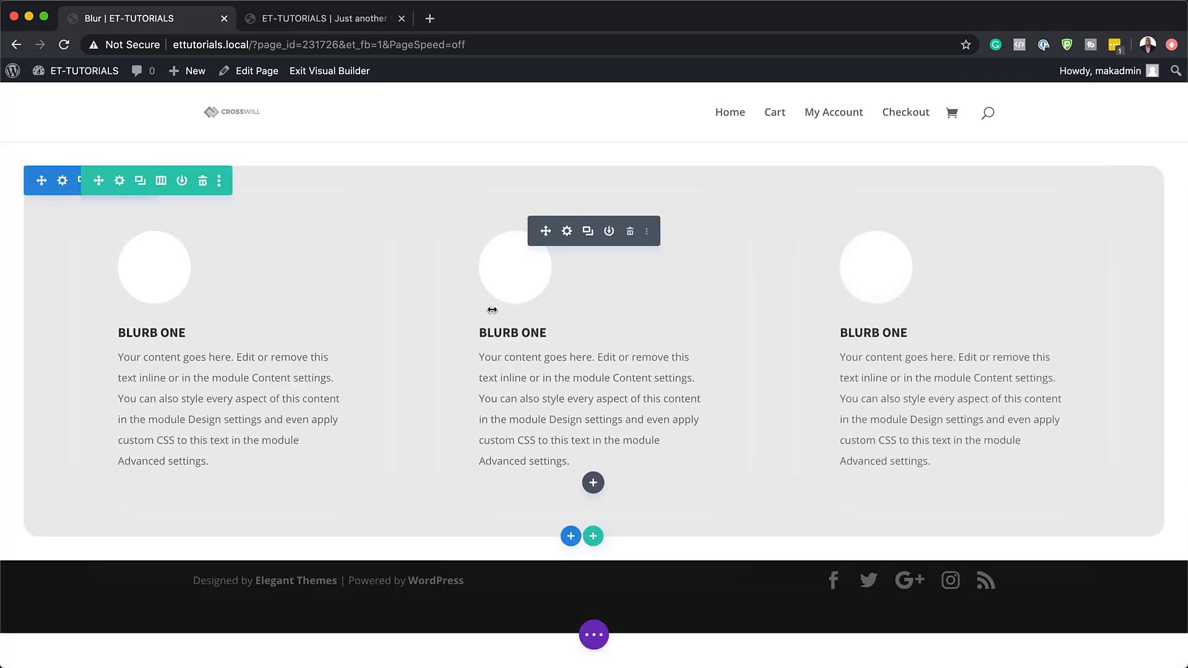
Retitle the second column's blurb BLURB TWO and the third column's blurb BLURB THREE.
{"action": "left_click", "coordinate": [523, 332]}
{"action": "left_click_drag", "start_coordinate": [524, 333], "coordinate": [559, 336]}
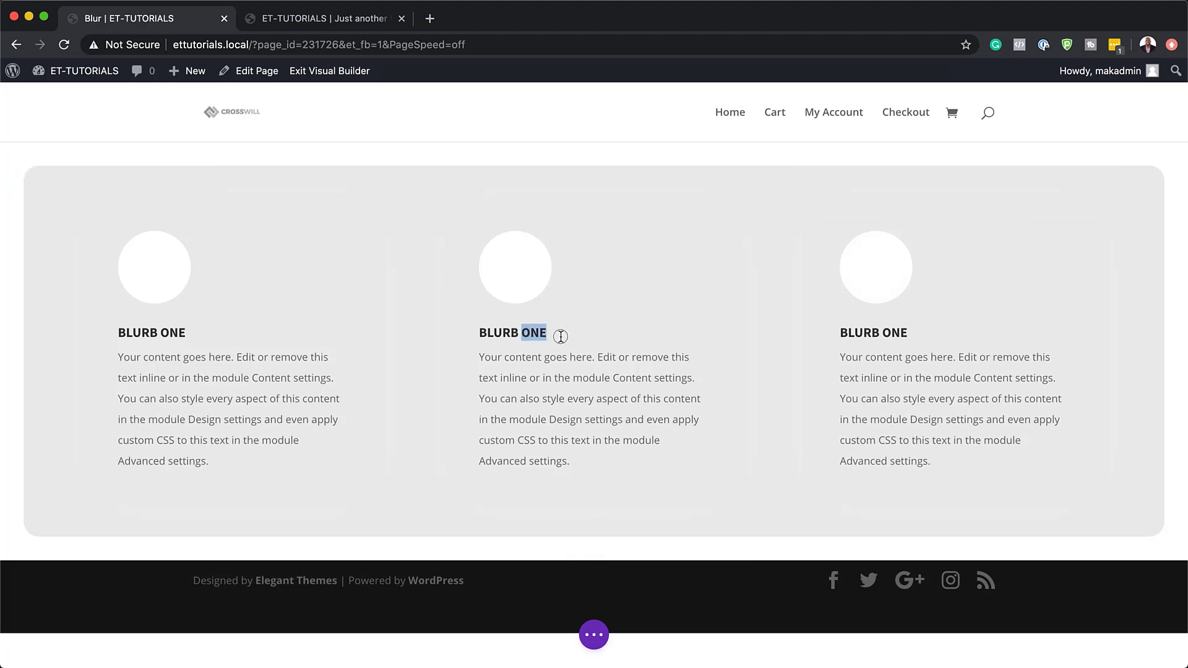
{"action": "type", "text": "TWO"}
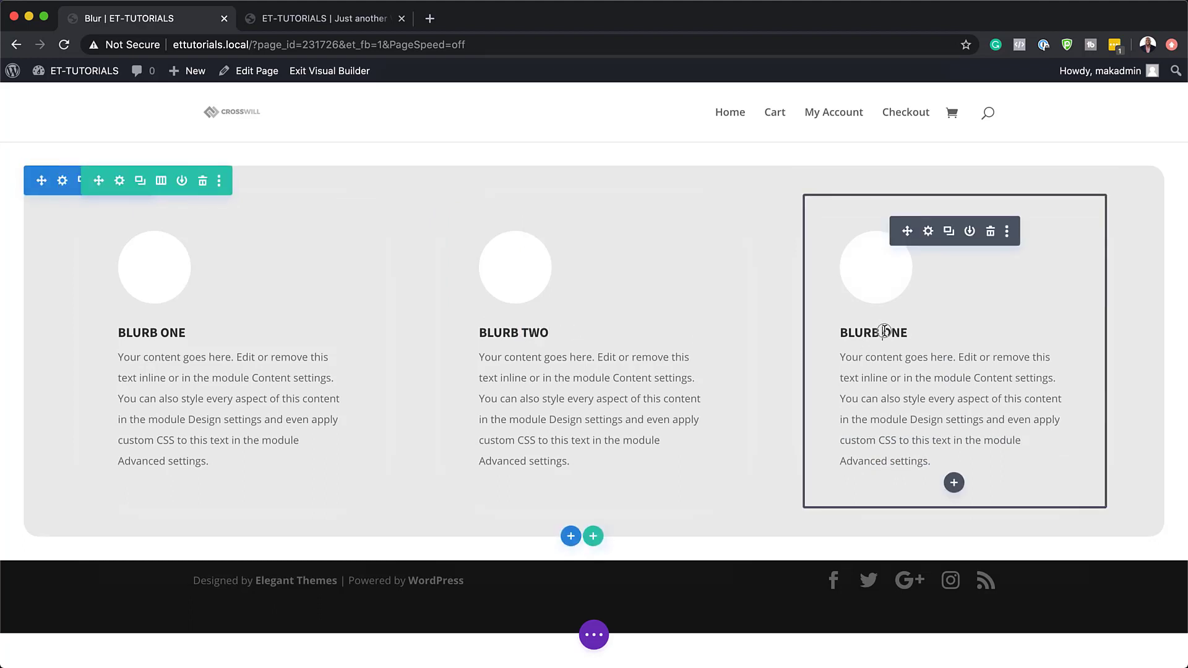
{"action": "left_click_drag", "start_coordinate": [882, 334], "coordinate": [920, 335]}
{"action": "type", "text": "THREE"}
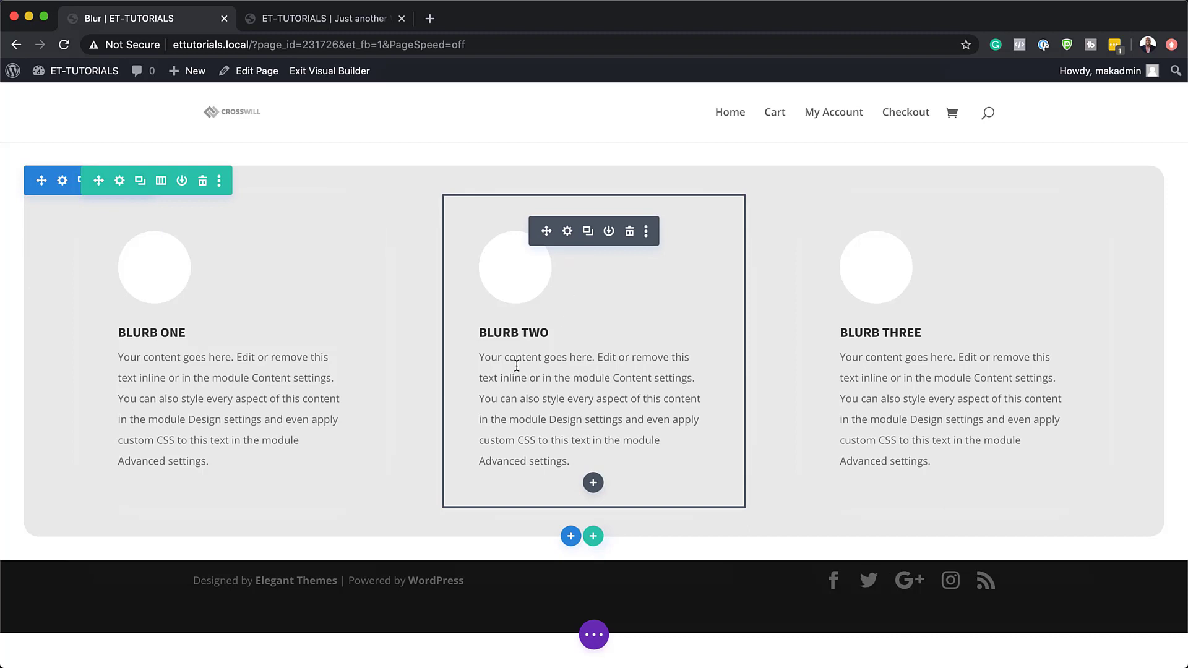
{"action": "left_click", "coordinate": [922, 332]}
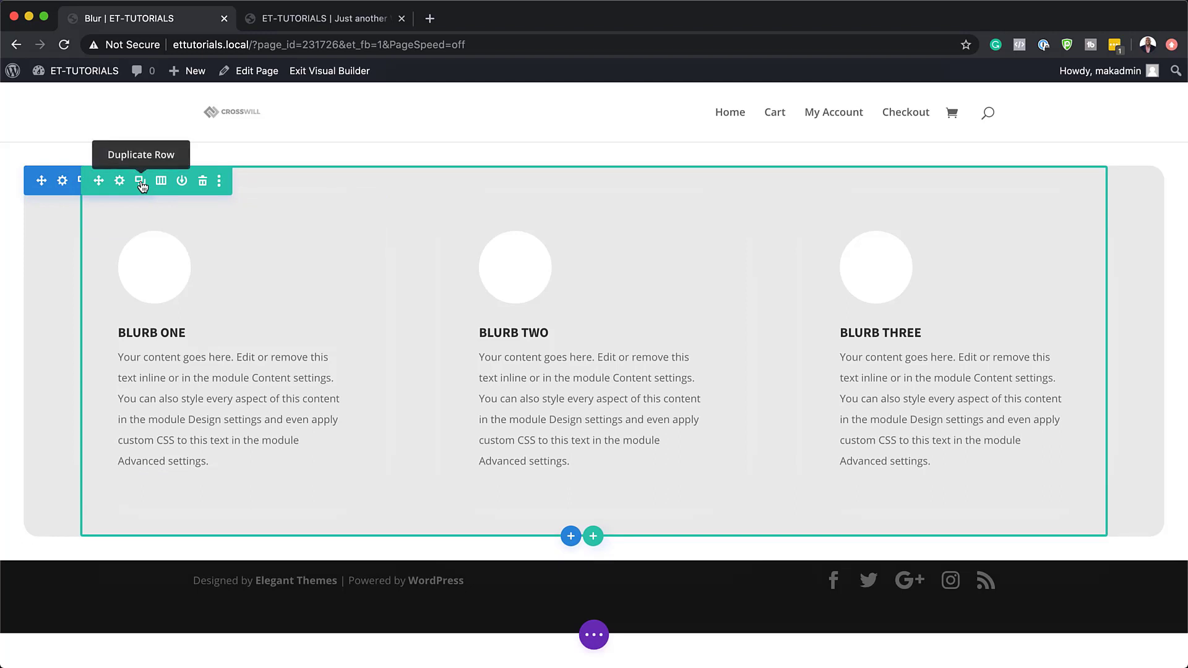
Duplicate the three-column row of blurbs within the same section.
{"action": "left_click", "coordinate": [141, 181]}
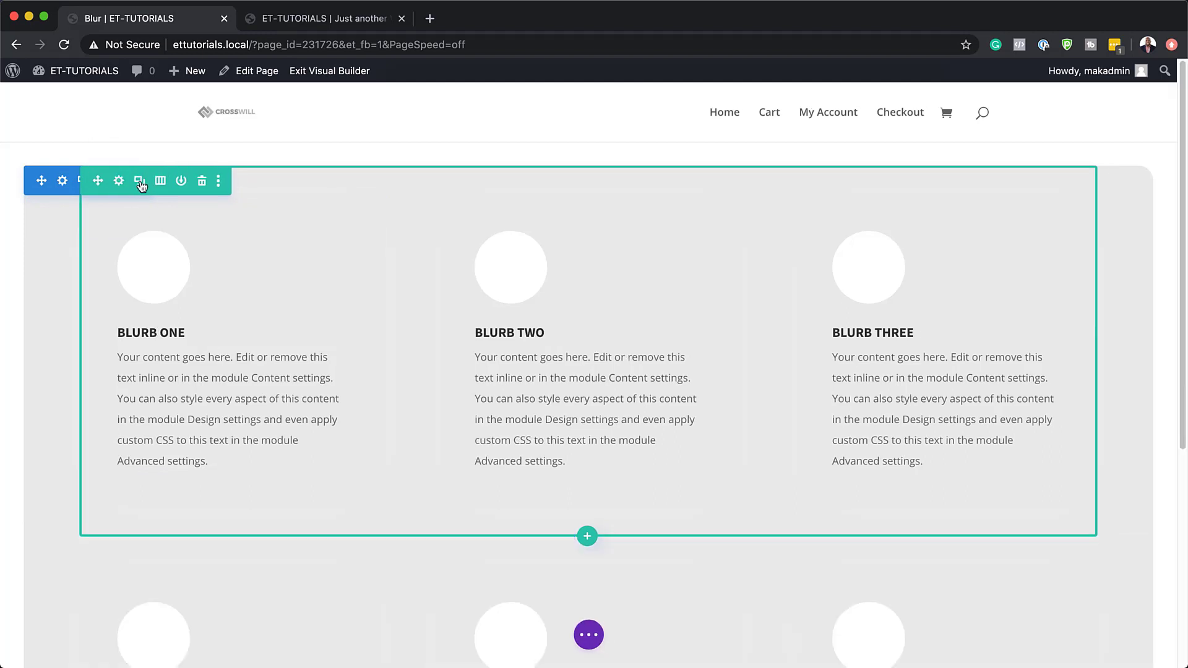
{"action": "scroll", "coordinate": [643, 299], "scroll_direction": "down", "scroll_amount": 5}
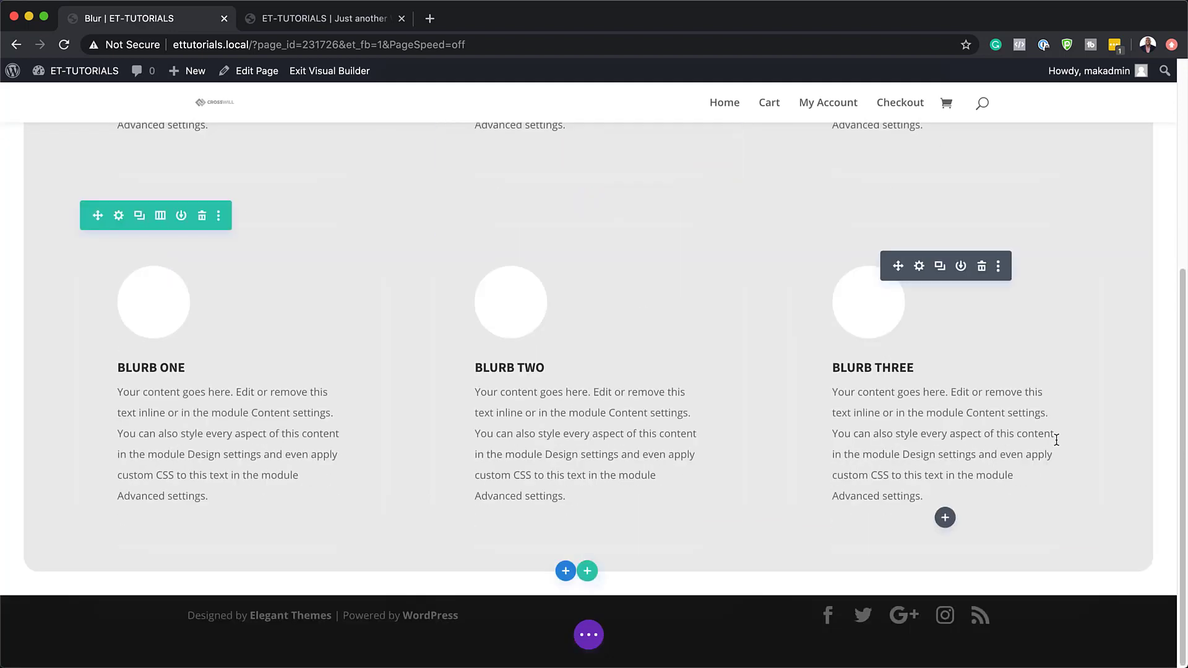
{"action": "scroll", "coordinate": [1055, 218], "scroll_direction": "up", "scroll_amount": 3}
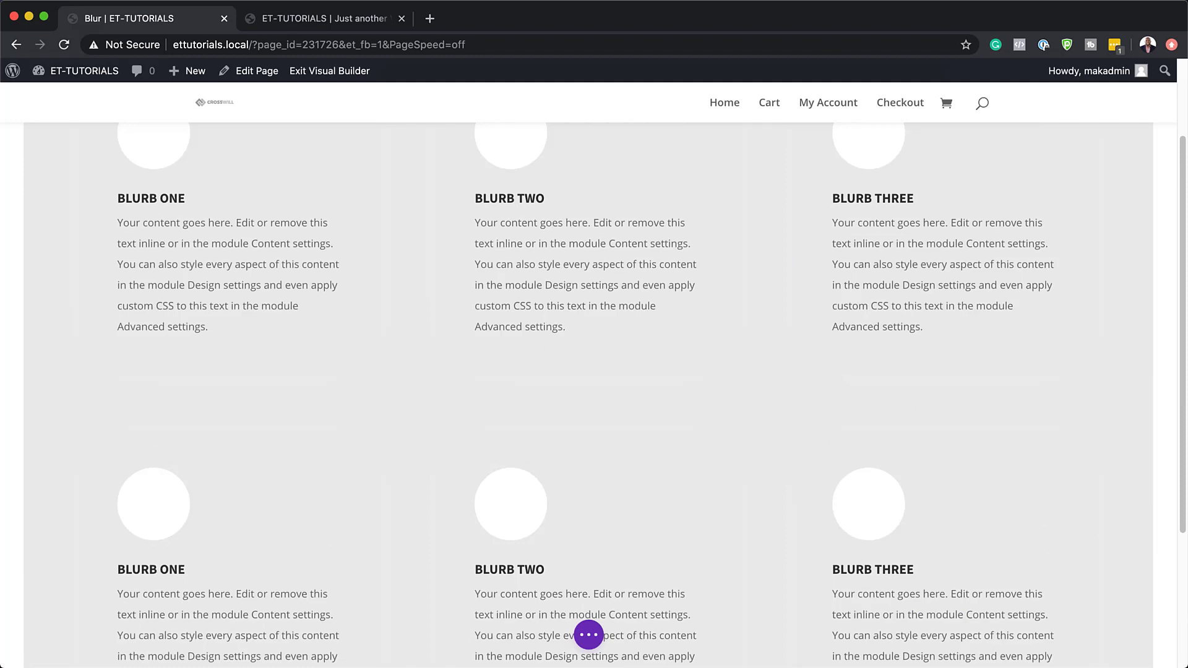
{"action": "scroll", "coordinate": [736, 523], "scroll_direction": "down", "scroll_amount": 4}
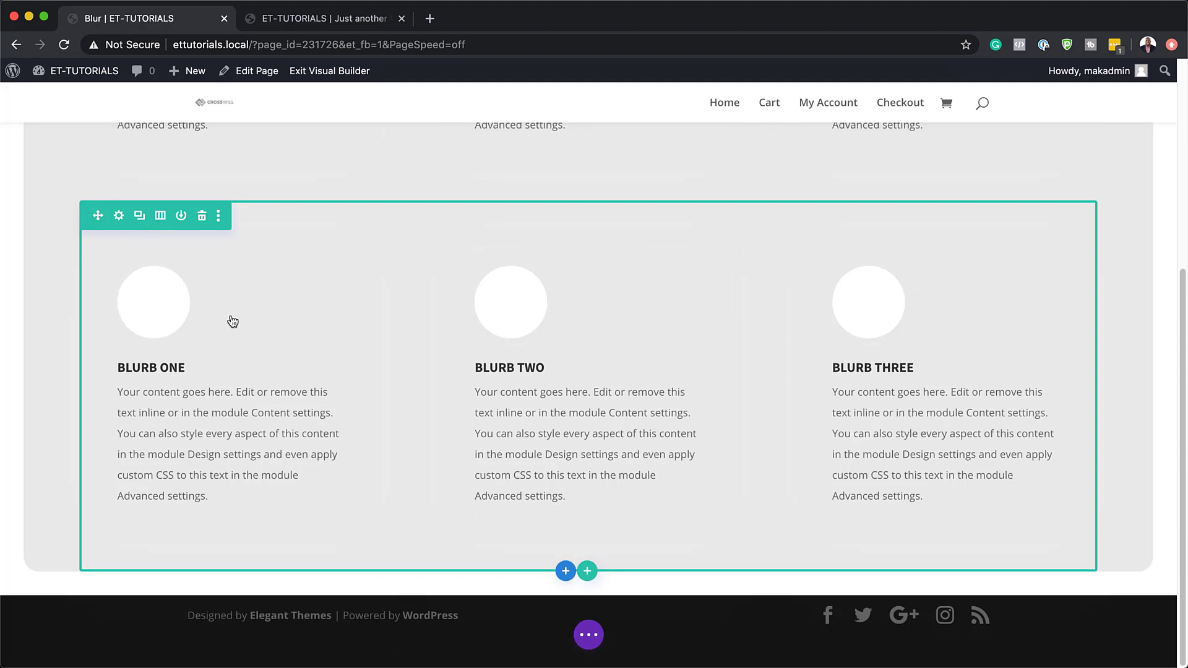
Insert a single-column row below the second blurb row without adding a module to it.
{"action": "left_click", "coordinate": [587, 571]}
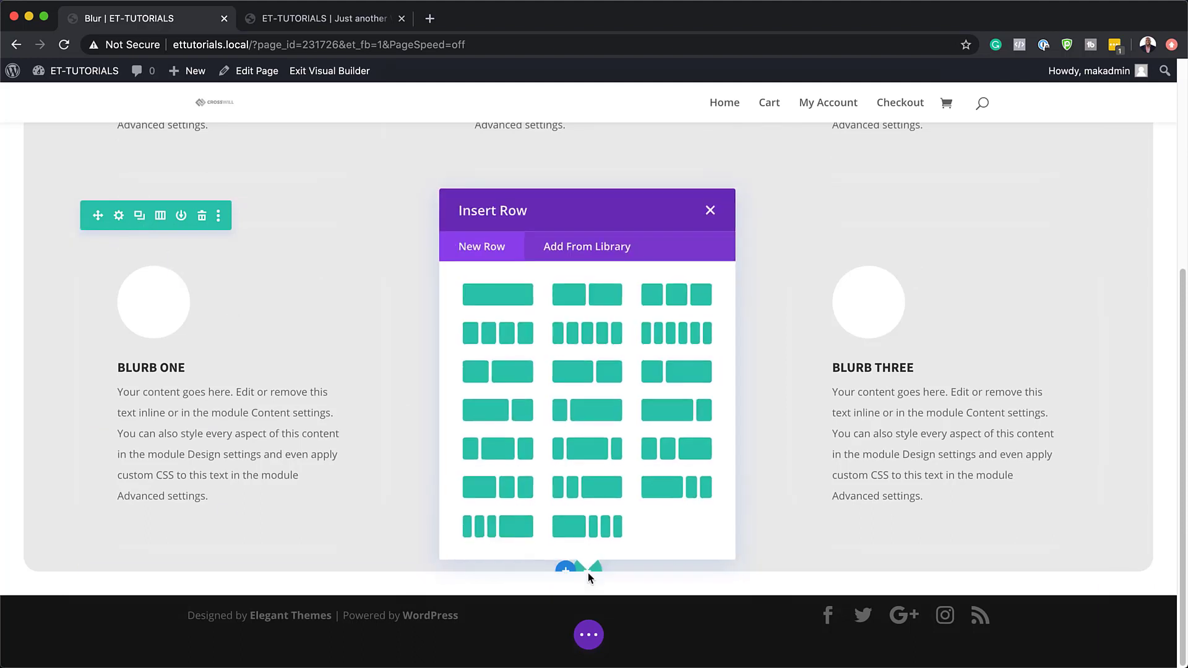
{"action": "left_click", "coordinate": [511, 297]}
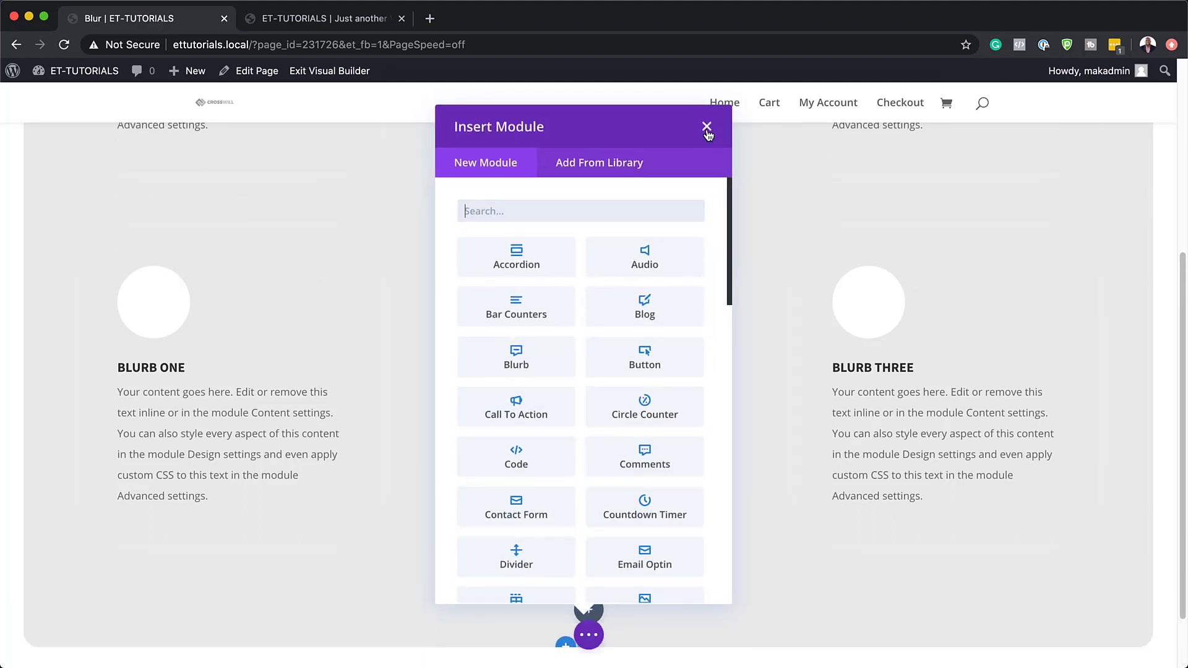
{"action": "left_click", "coordinate": [706, 124]}
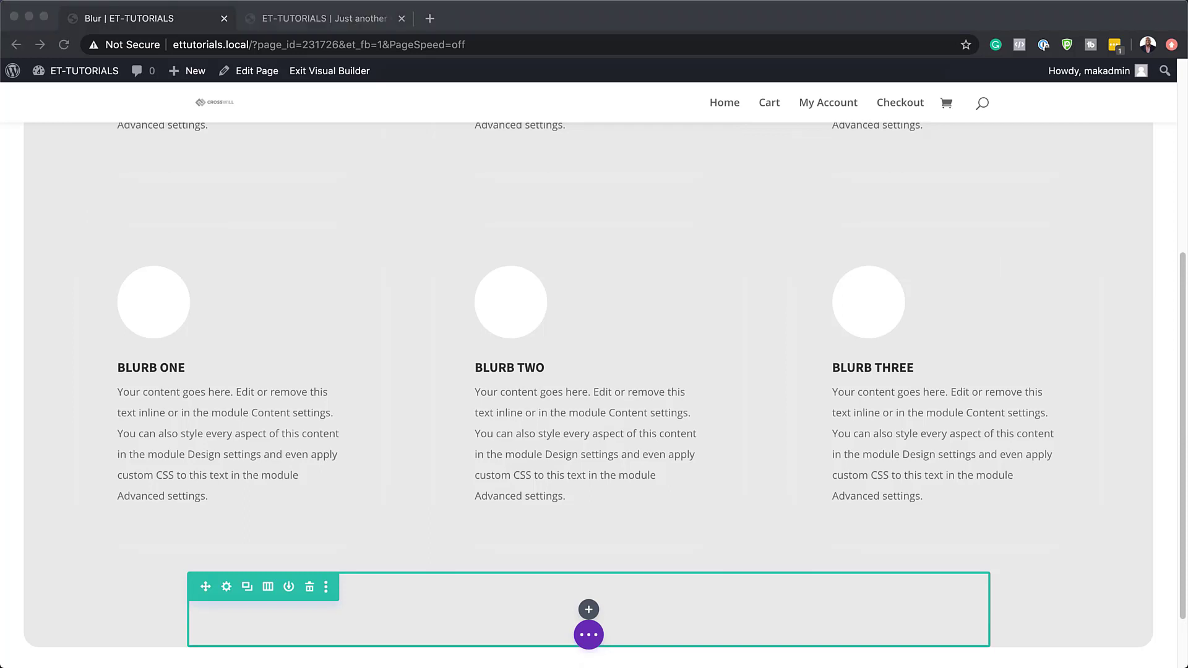
Set the single-column row's top and bottom padding to 0px, linked together, and save the row settings.
{"action": "left_click", "coordinate": [227, 587]}
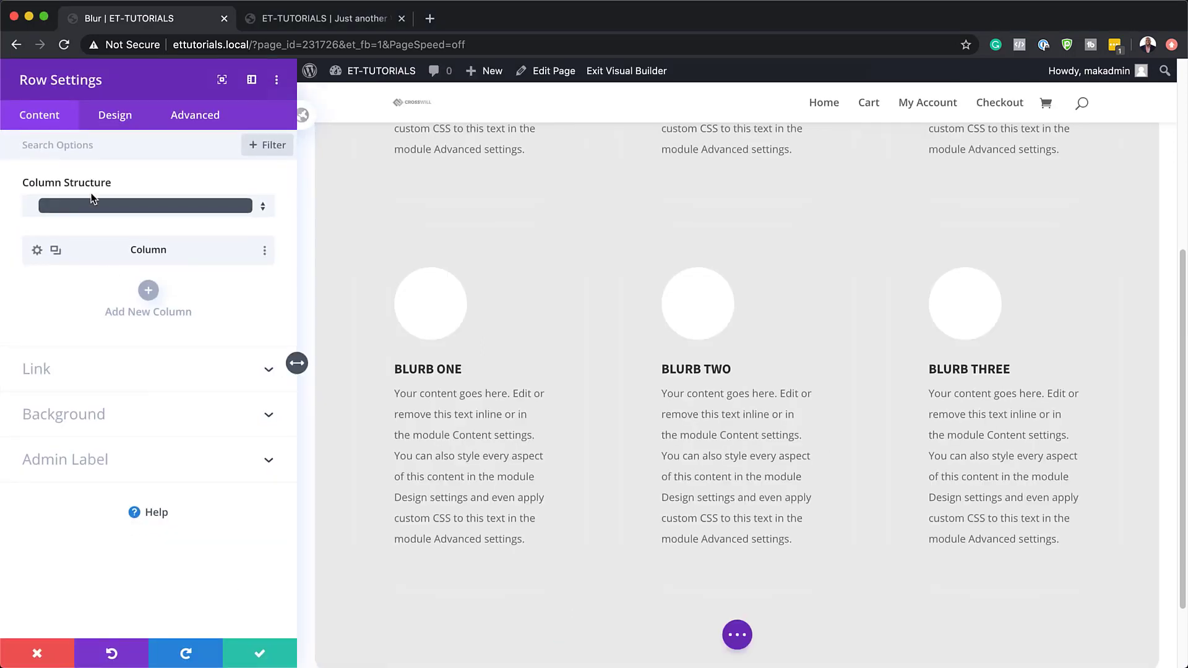
{"action": "left_click", "coordinate": [114, 116]}
{"action": "left_click", "coordinate": [73, 223]}
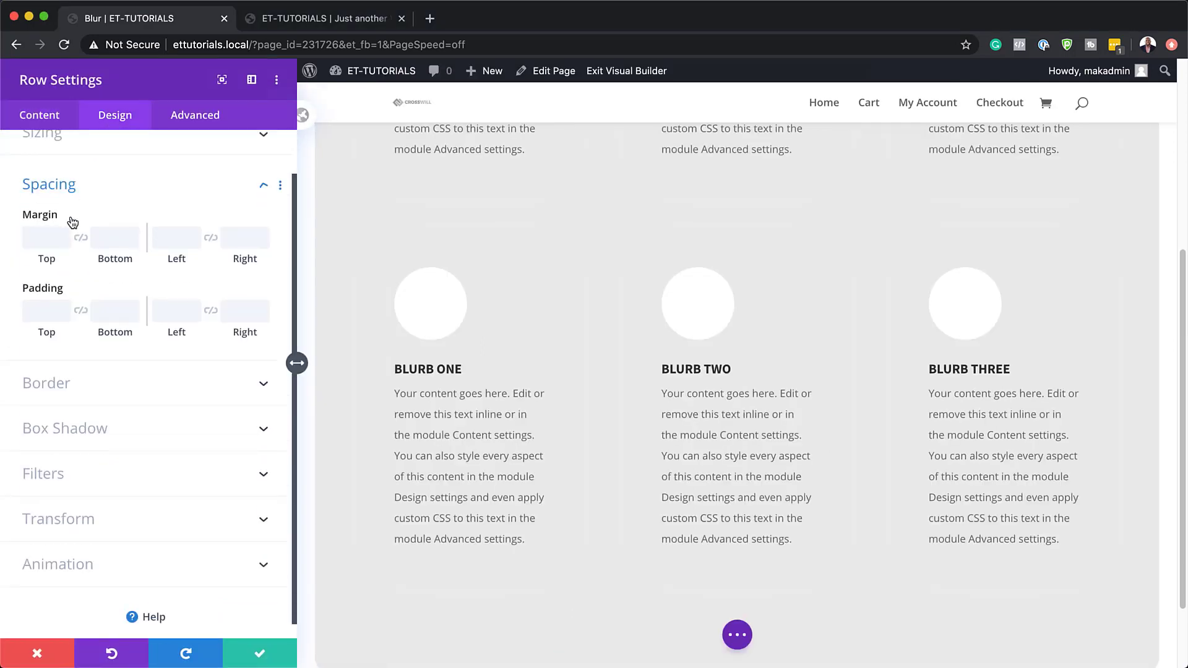
{"action": "left_click", "coordinate": [41, 295]}
{"action": "type", "text": "0px"}
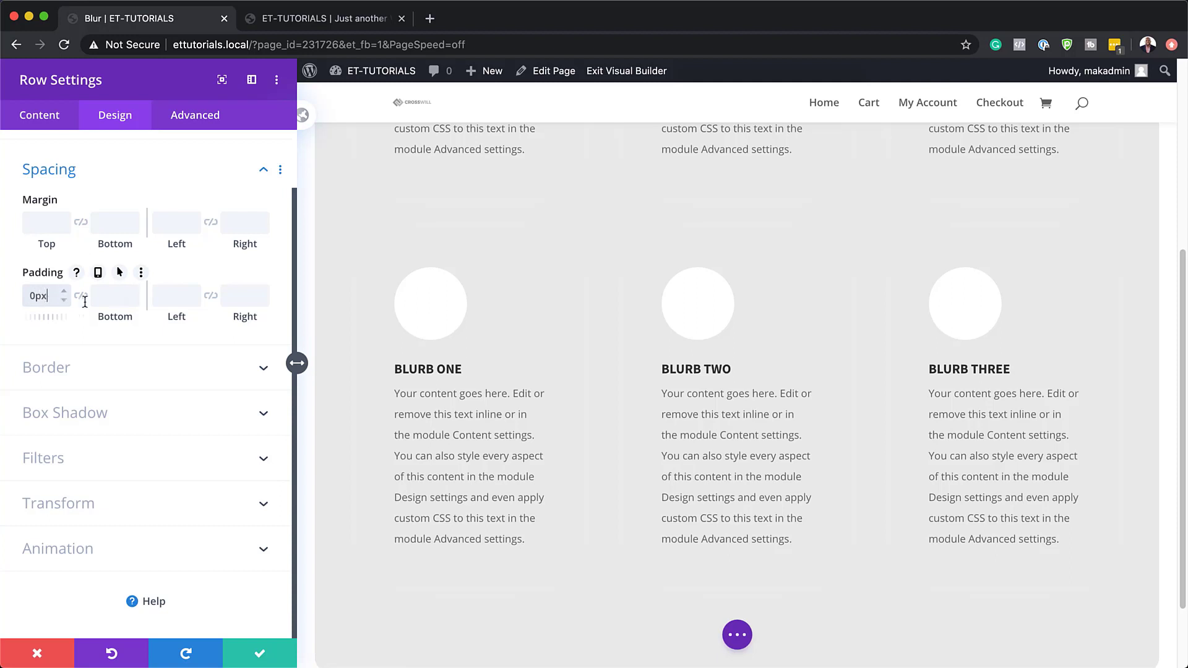
{"action": "left_click", "coordinate": [81, 295]}
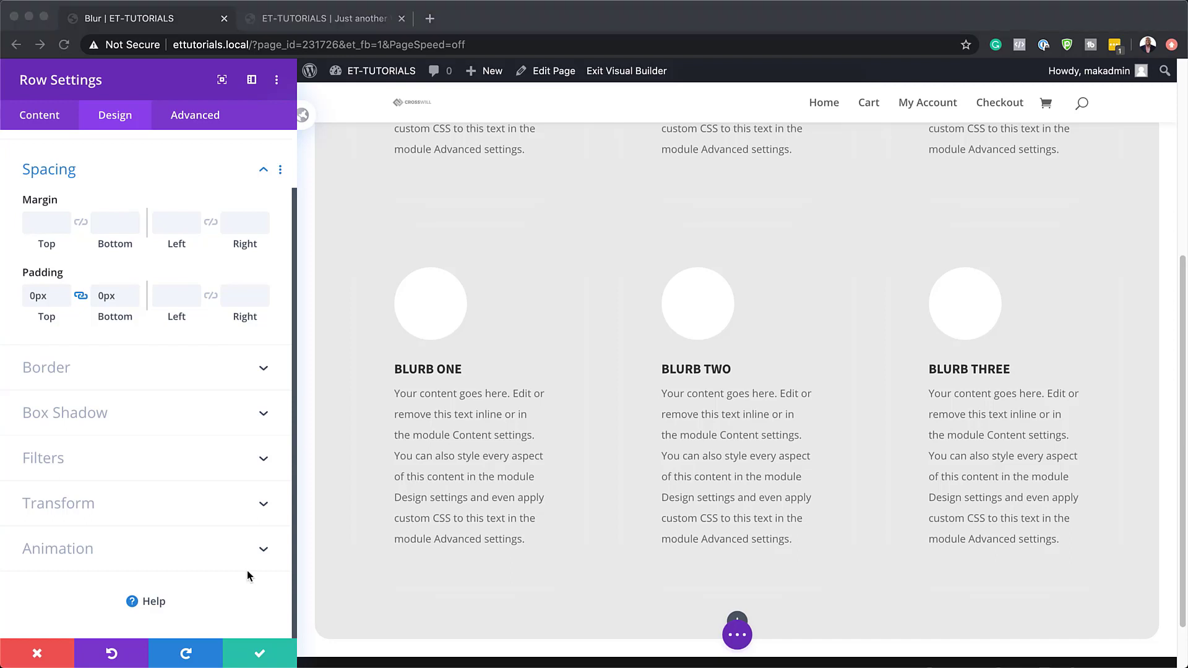
{"action": "left_click", "coordinate": [261, 656]}
Add a Code module to the single-column row below the blurbs.
{"action": "scroll", "coordinate": [525, 571], "scroll_direction": "down", "scroll_amount": 1}
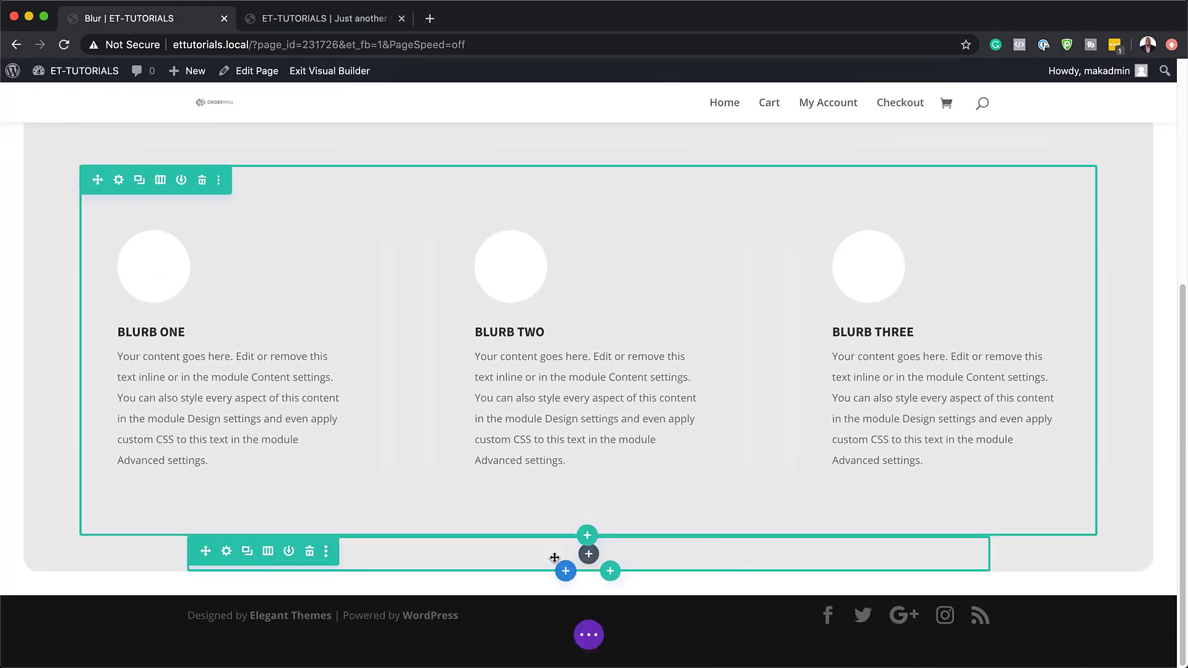
{"action": "left_click", "coordinate": [588, 553]}
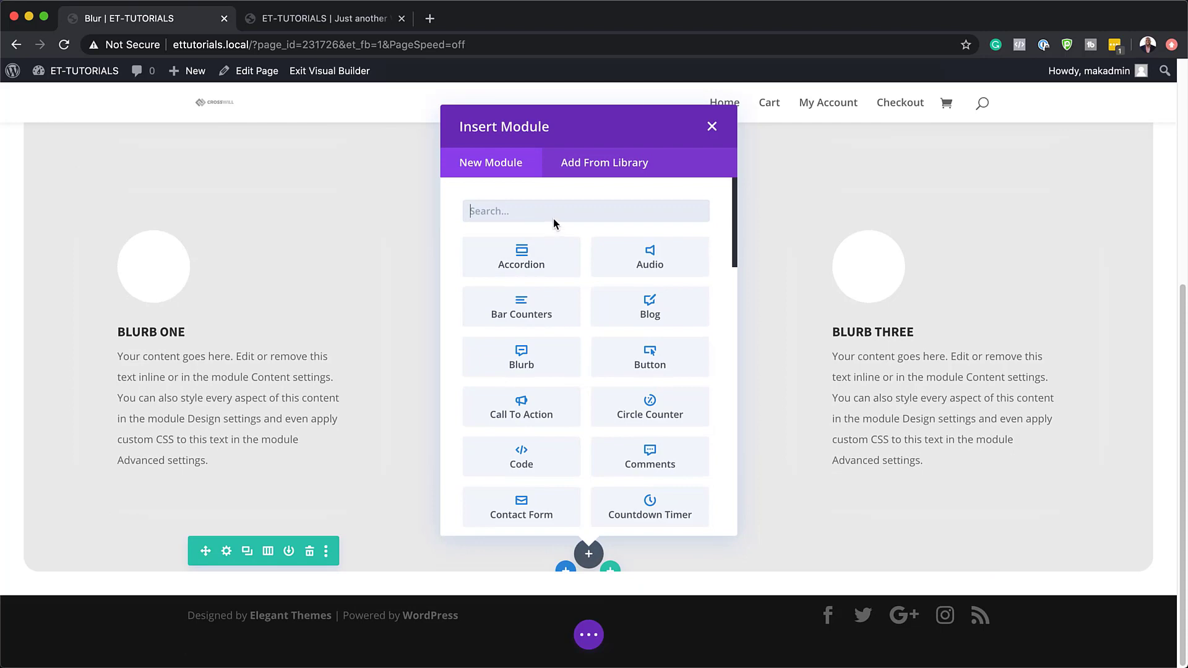
{"action": "left_click", "coordinate": [523, 461]}
Enter jQuery code that adds the blur class to all blurb-item elements except the hovered one and removes it on leave, followed by blank lines.
{"action": "left_click", "coordinate": [129, 281]}
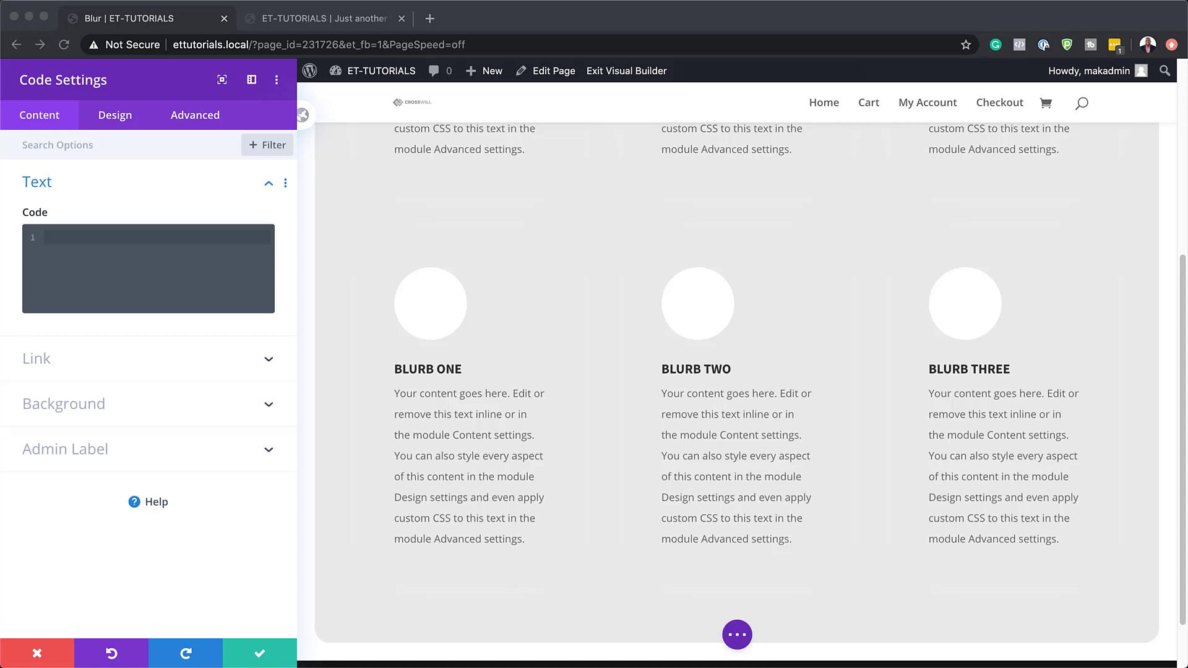
{"action": "left_click", "coordinate": [101, 236]}
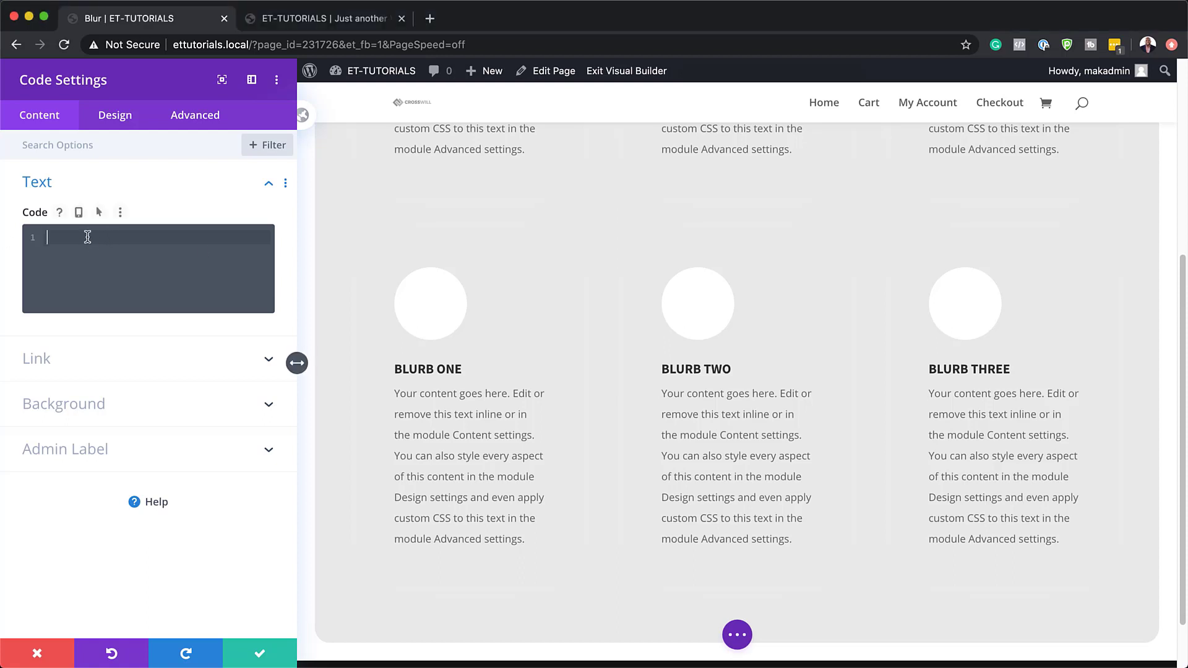
{"action": "type", "text": "jQuery(function($){ $('[class*=\"blurb-item\"]').hover(function() { var selector = $(this);  $('[class*=\"blurb-item\"]').addClass('blur'); selector.removeClass('blur'); }, function() { $('[class*=\"blurb-item\"]').removeClass('blur');  }); });"}
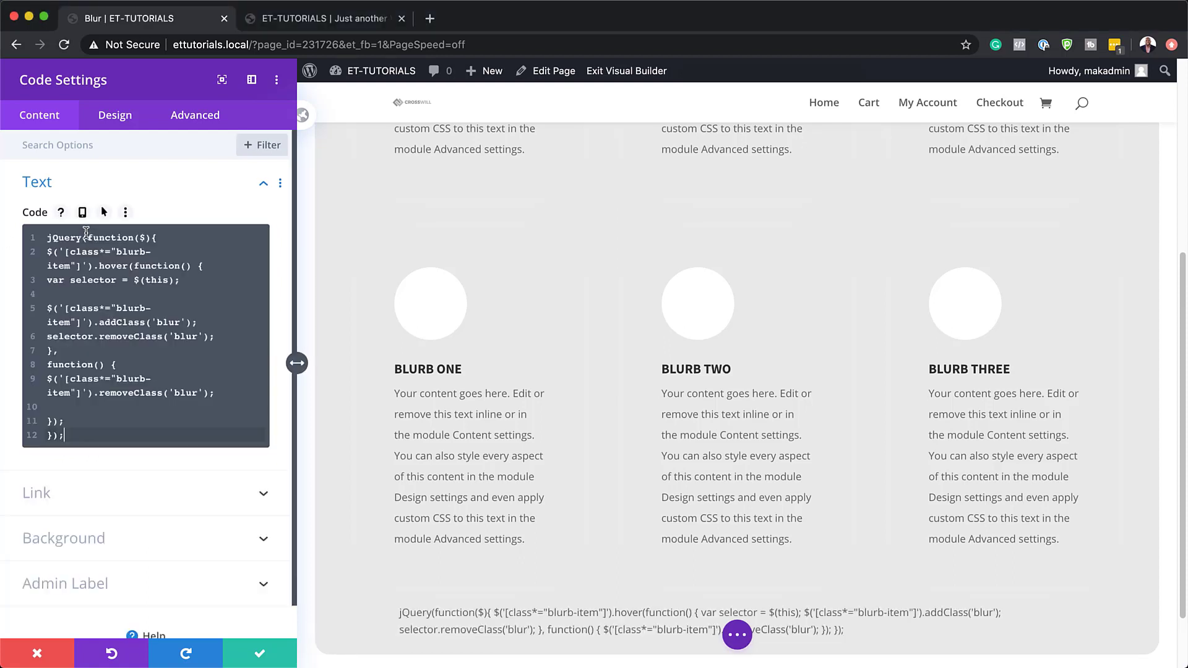
{"action": "key", "text": "Return"}
{"action": "key", "text": "Return"}
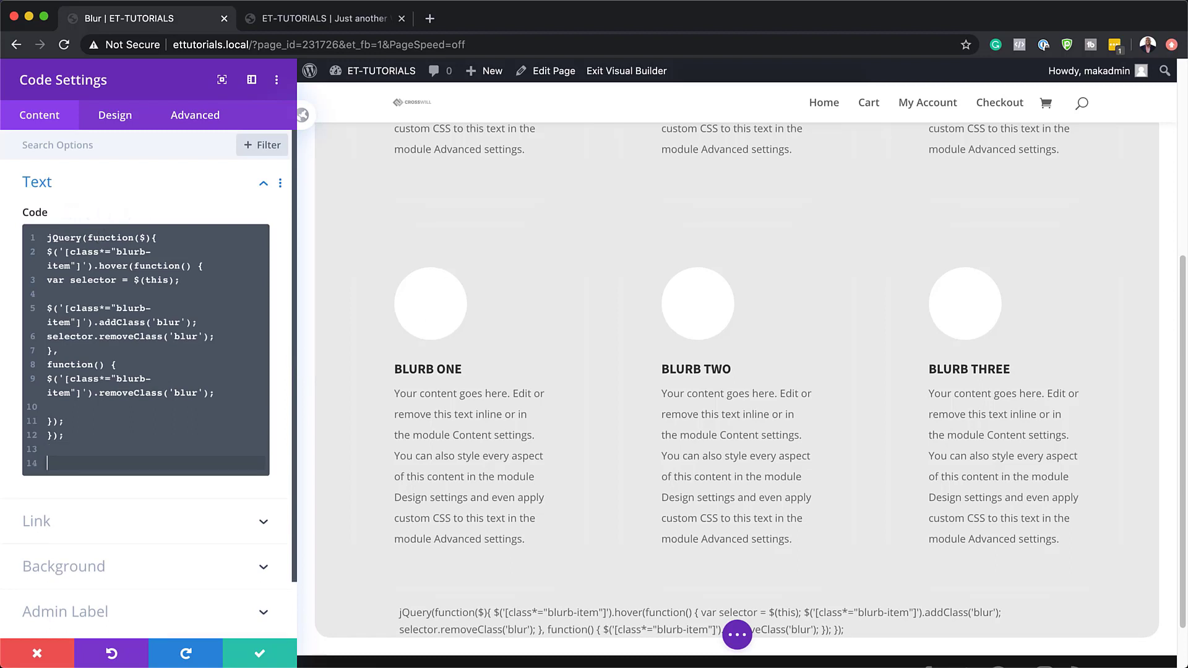
Add a .blur CSS rule below the jQuery code with -webkit-filter: blur(3px), commented Safari, and filter: blur(3px).
{"action": "key", "text": "super+Tab"}
{"action": "left_click", "coordinate": [76, 458]}
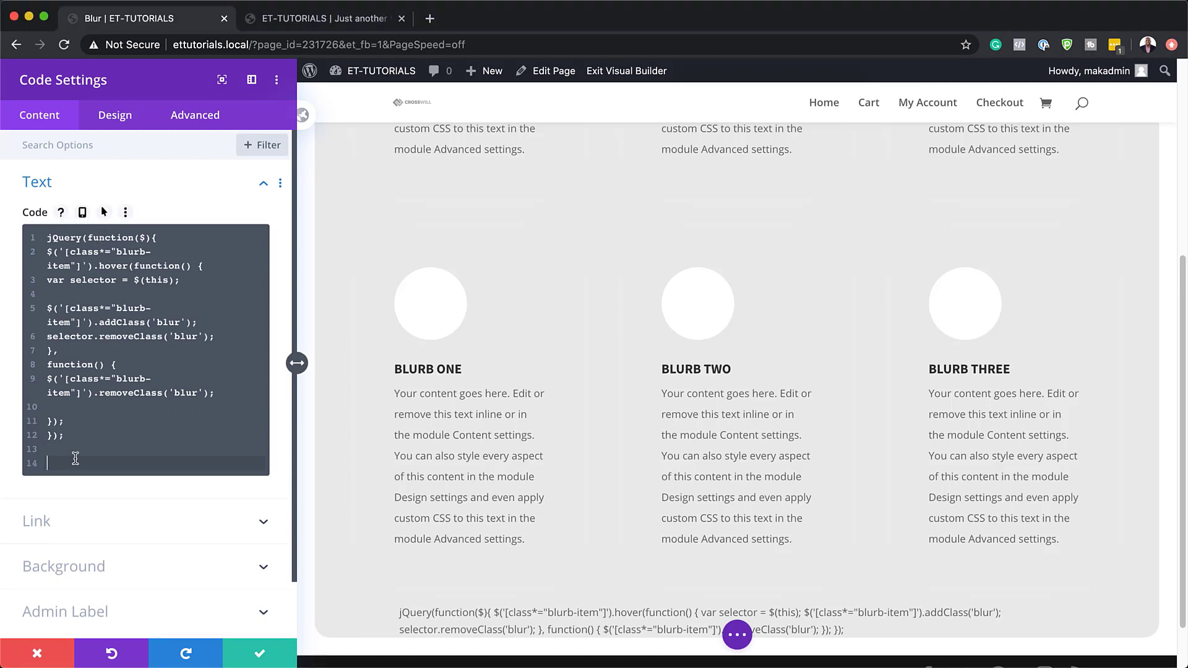
{"action": "key", "text": "Return"}
{"action": "type", "text": ".blur { -webkit-filter: blur(3px); /* Safari */ filter: blur(3px); }"}
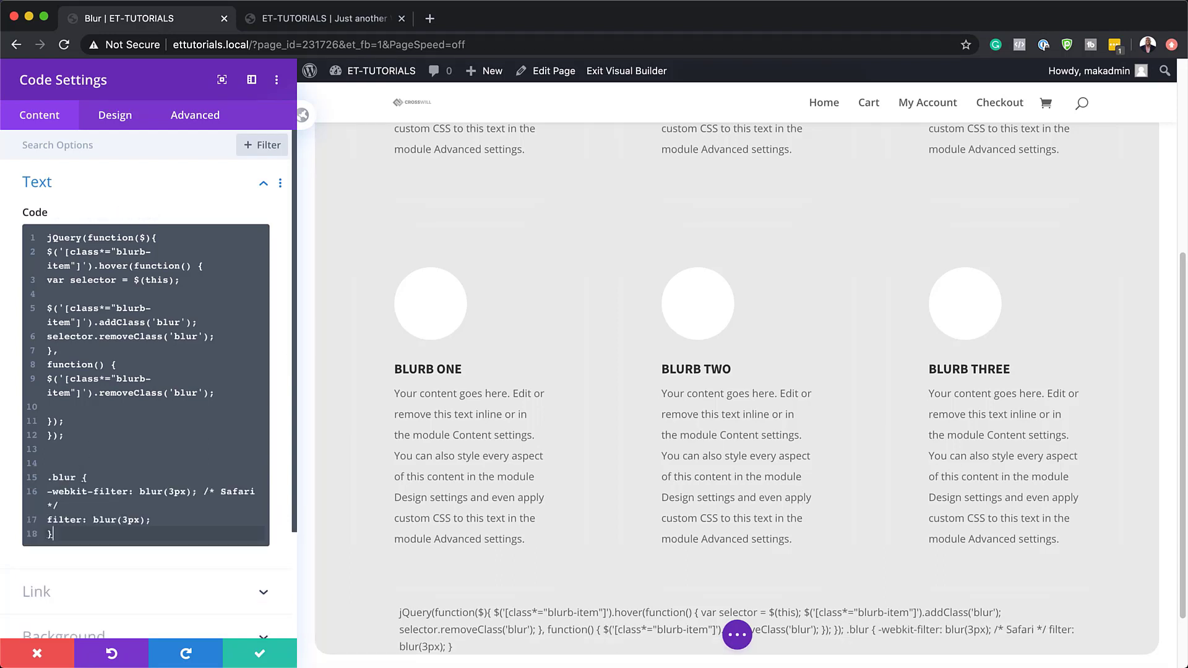
Wrap the jQuery code in an opening <script> tag above it and a closing </script> tag on the line below it.
{"action": "left_click", "coordinate": [49, 239]}
{"action": "key", "text": "Return"}
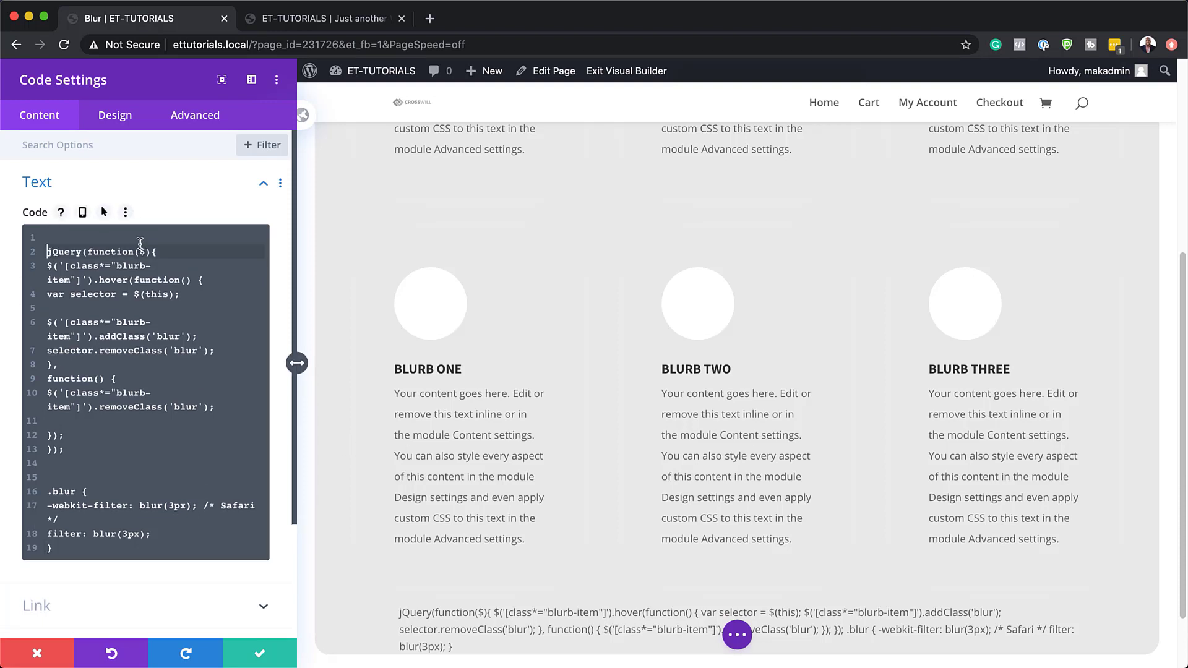
{"action": "key", "text": "Up"}
{"action": "type", "text": "<"}
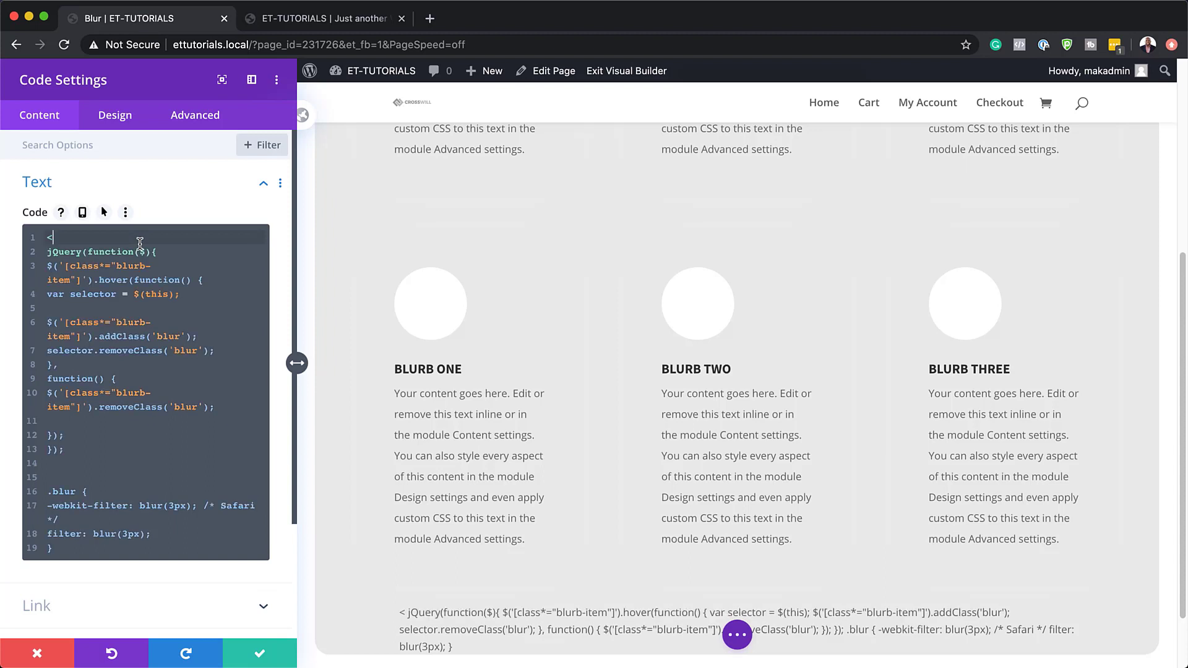
{"action": "type", "text": "script></script>"}
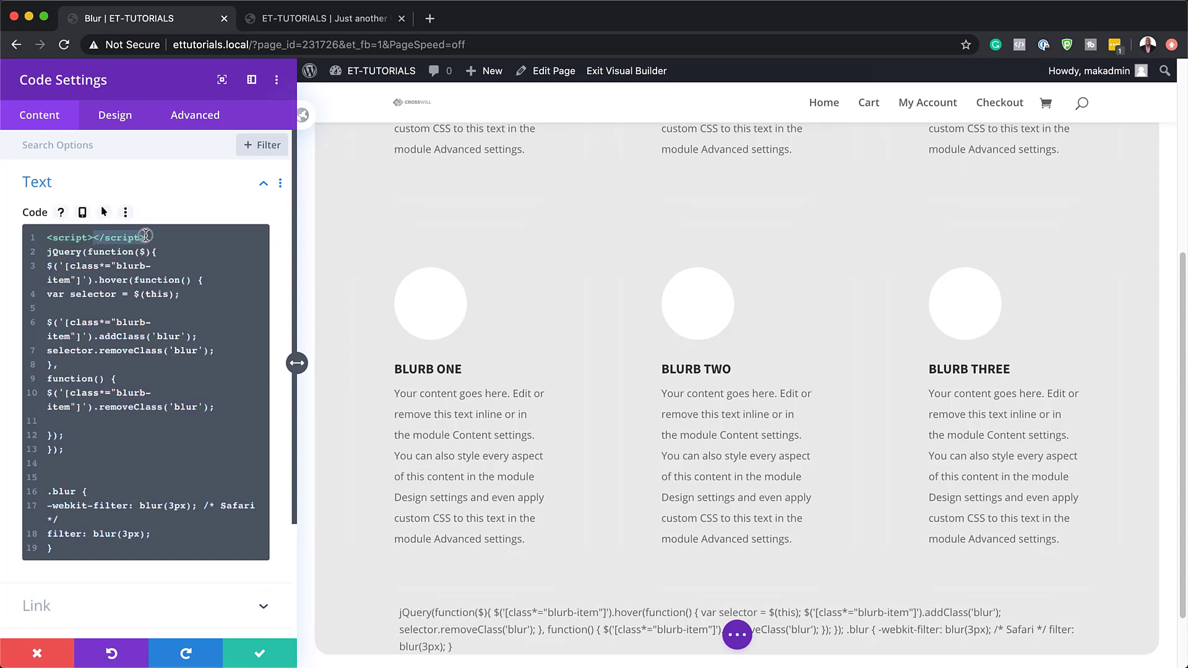
{"action": "key", "text": "ctrl+x"}
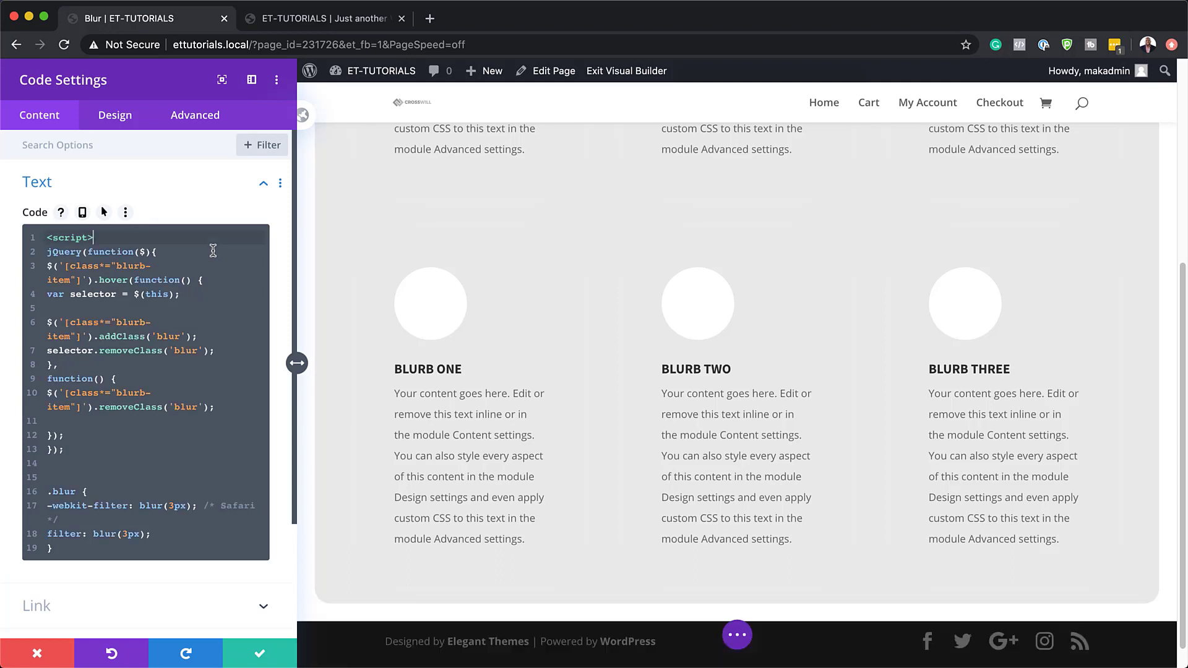
{"action": "left_click", "coordinate": [62, 461]}
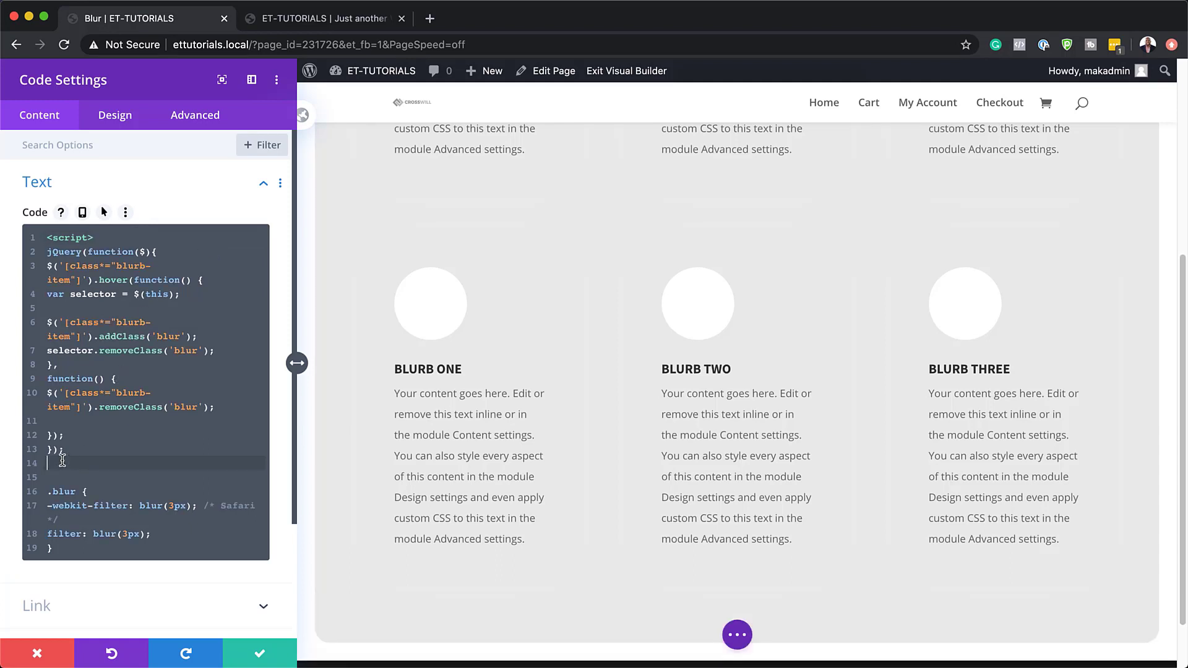
{"action": "key", "text": "ctrl+v"}
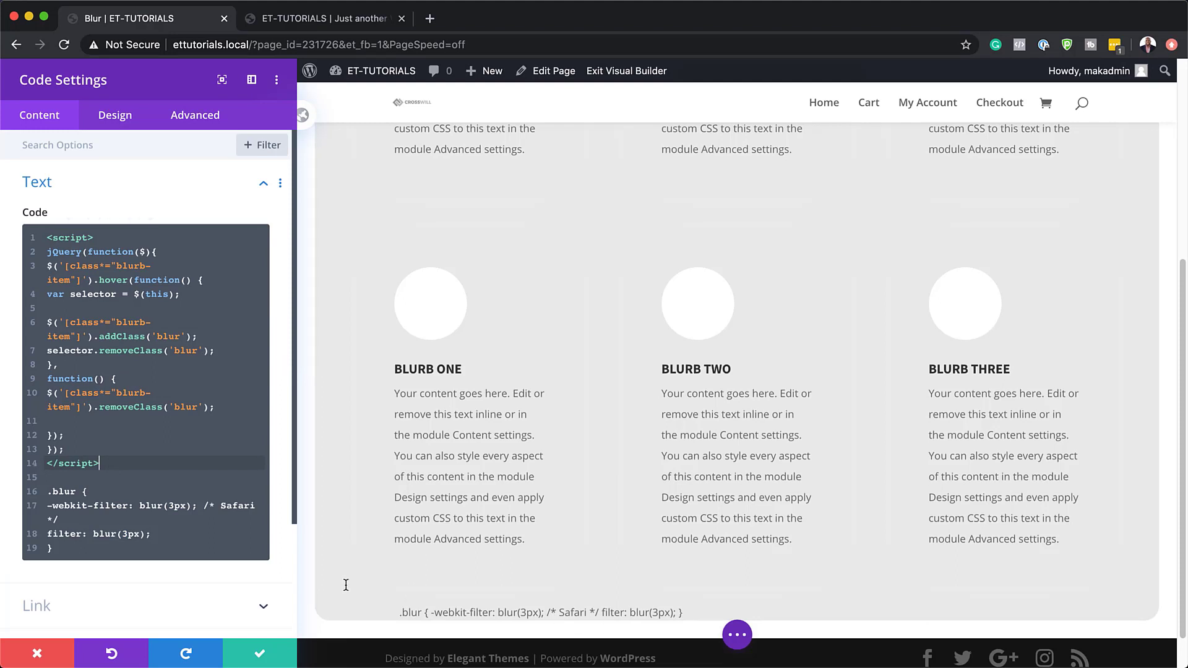
Wrap the .blur rule in <style> and </style> tags on their own lines and save the code module settings.
{"action": "left_click", "coordinate": [47, 492]}
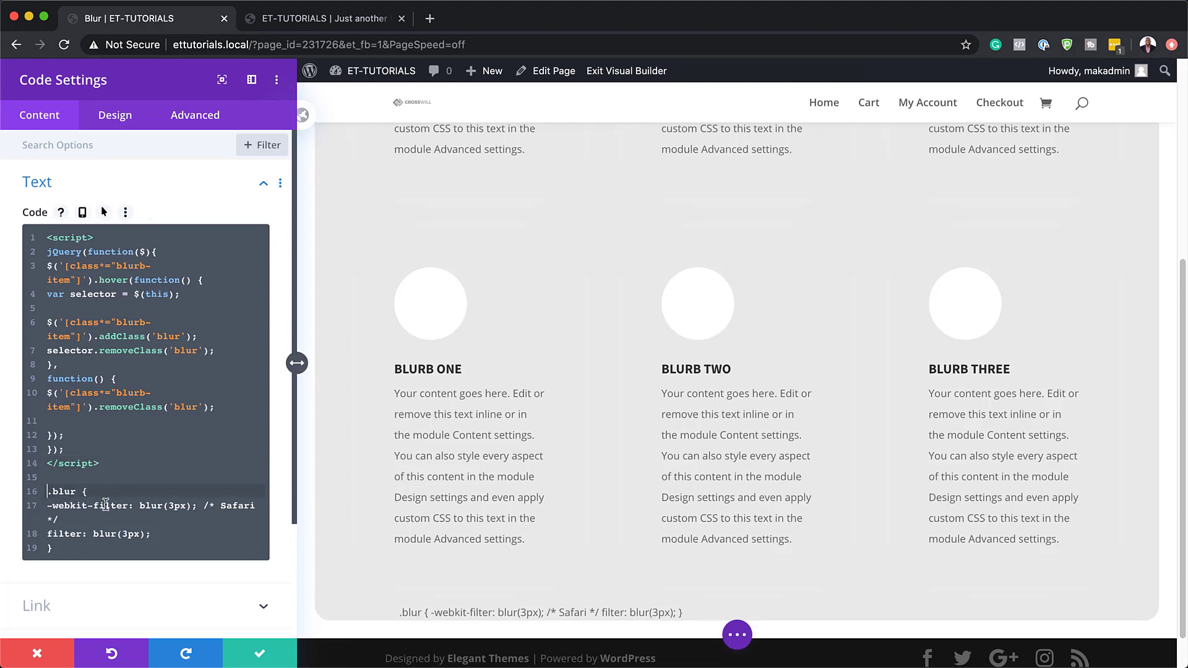
{"action": "key", "text": "Return"}
{"action": "left_click", "coordinate": [79, 490]}
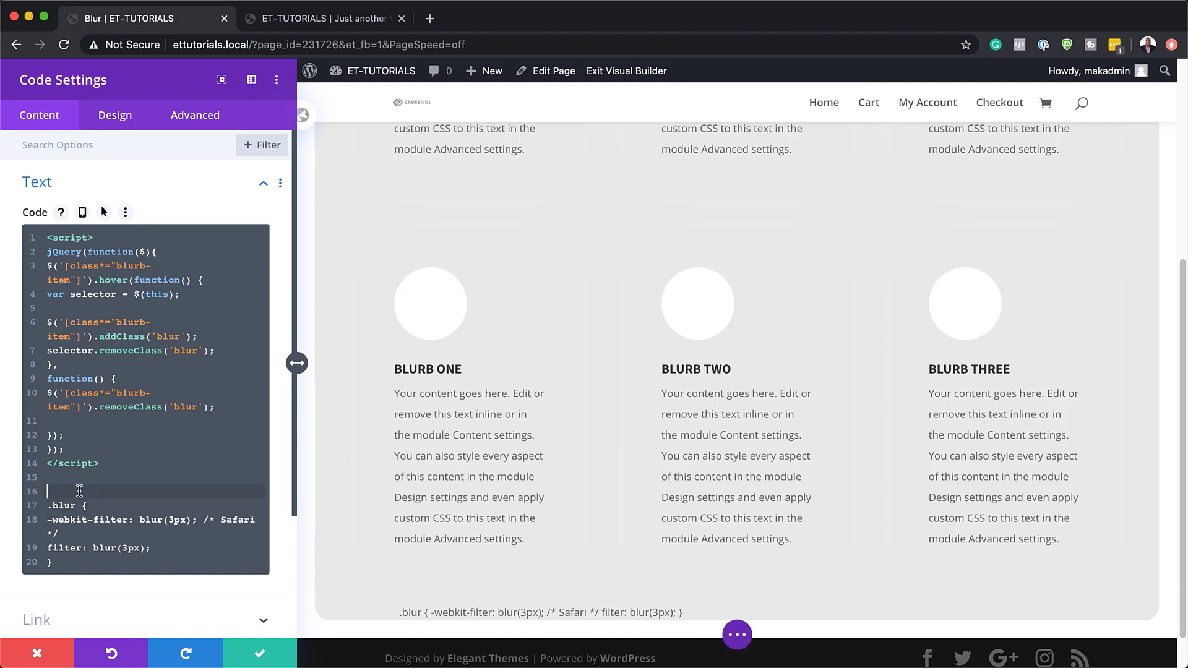
{"action": "type", "text": "<s"}
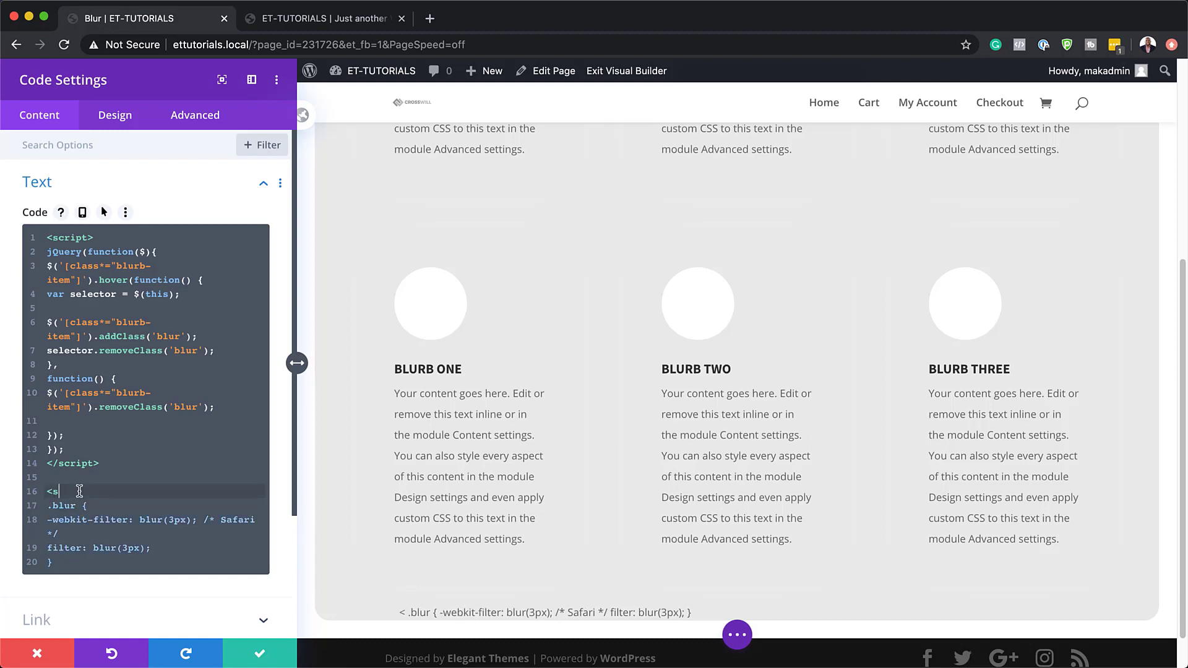
{"action": "type", "text": "tyl"}
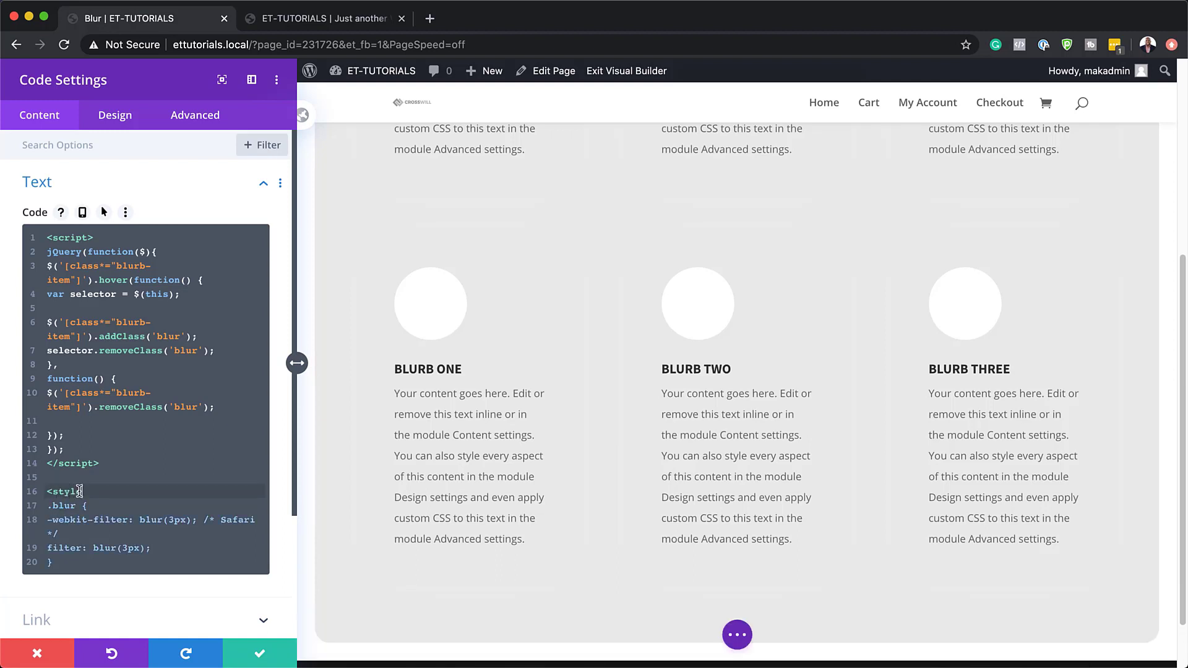
{"action": "type", "text": "e></style>"}
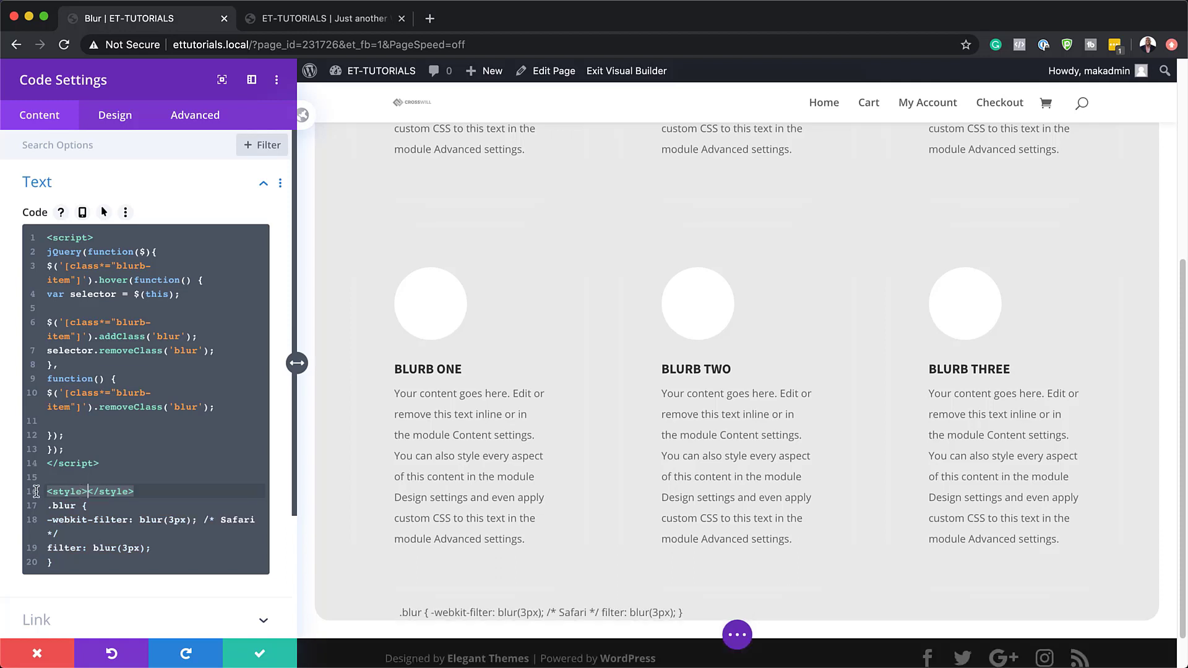
{"action": "left_click", "coordinate": [146, 492]}
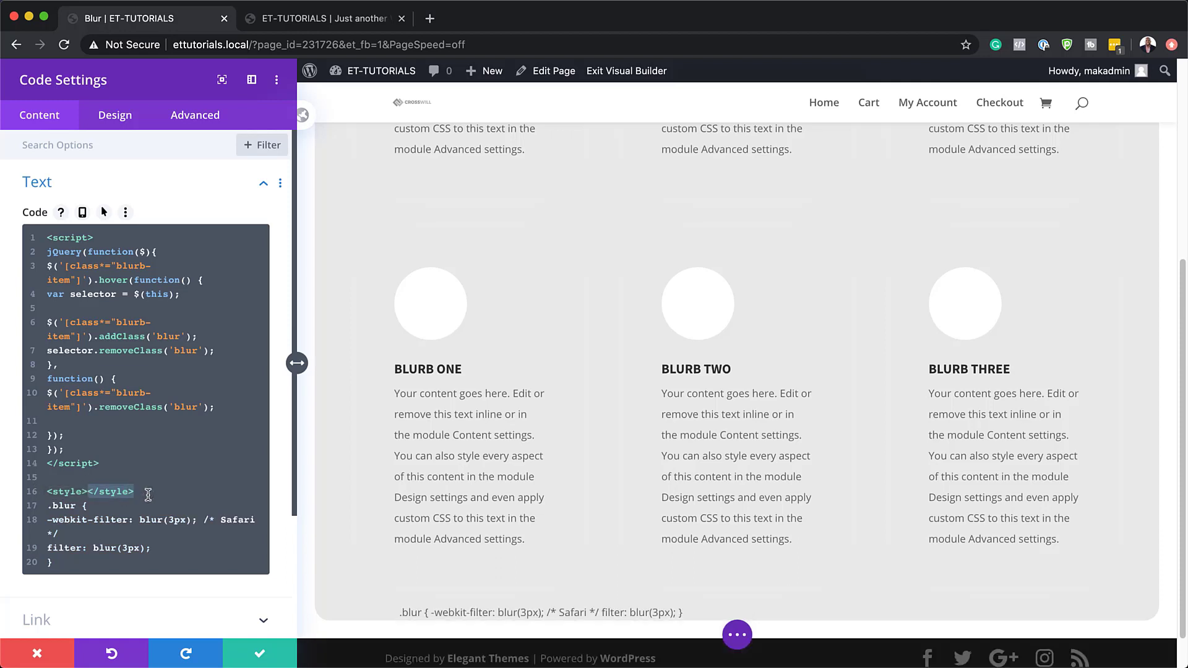
{"action": "key", "text": "BackSpace"}
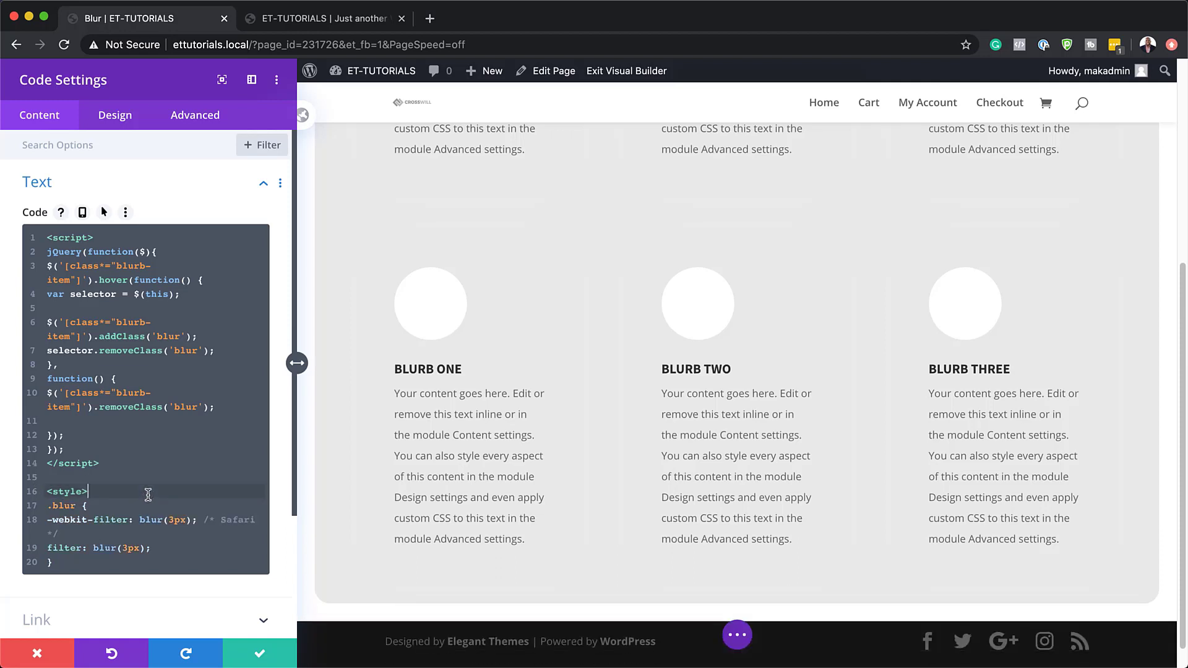
{"action": "scroll", "coordinate": [108, 482], "scroll_direction": "down", "scroll_amount": 3}
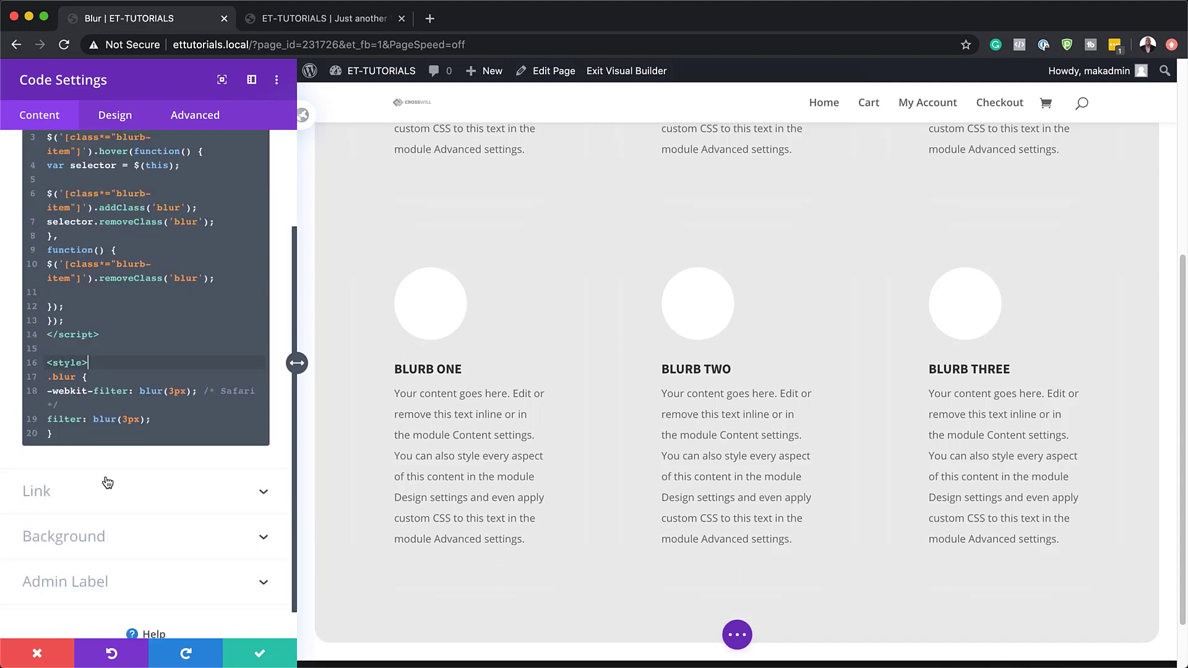
{"action": "left_click", "coordinate": [57, 433]}
{"action": "key", "text": "Return"}
{"action": "type", "text": "</style>"}
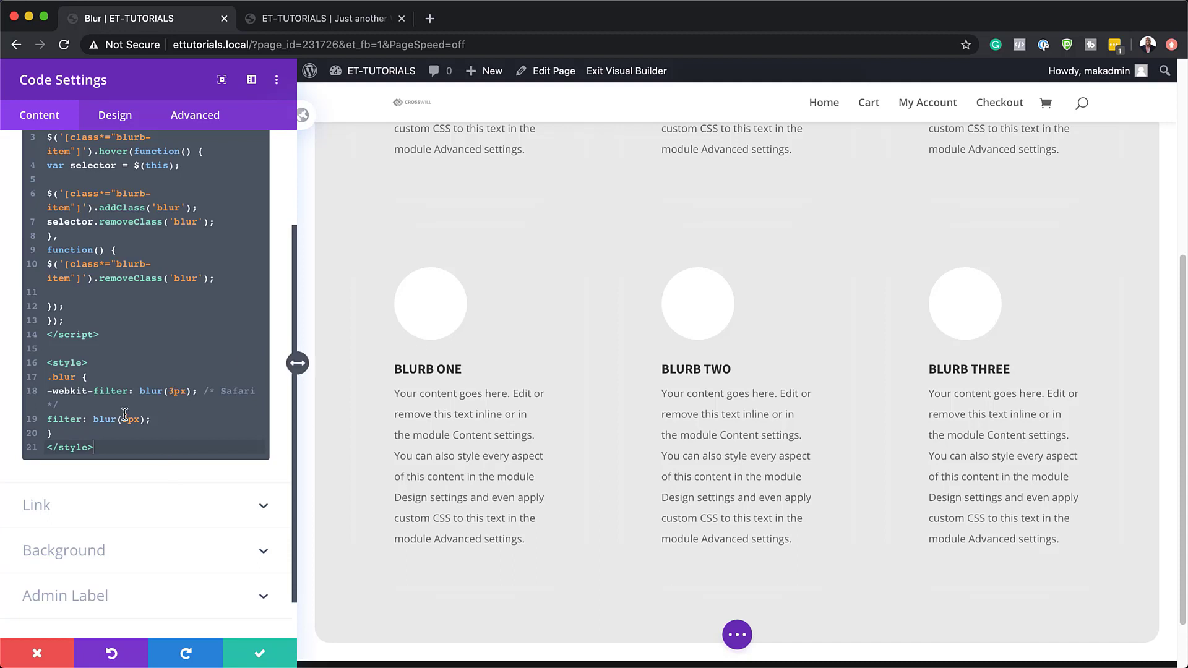
{"action": "left_click", "coordinate": [262, 654]}
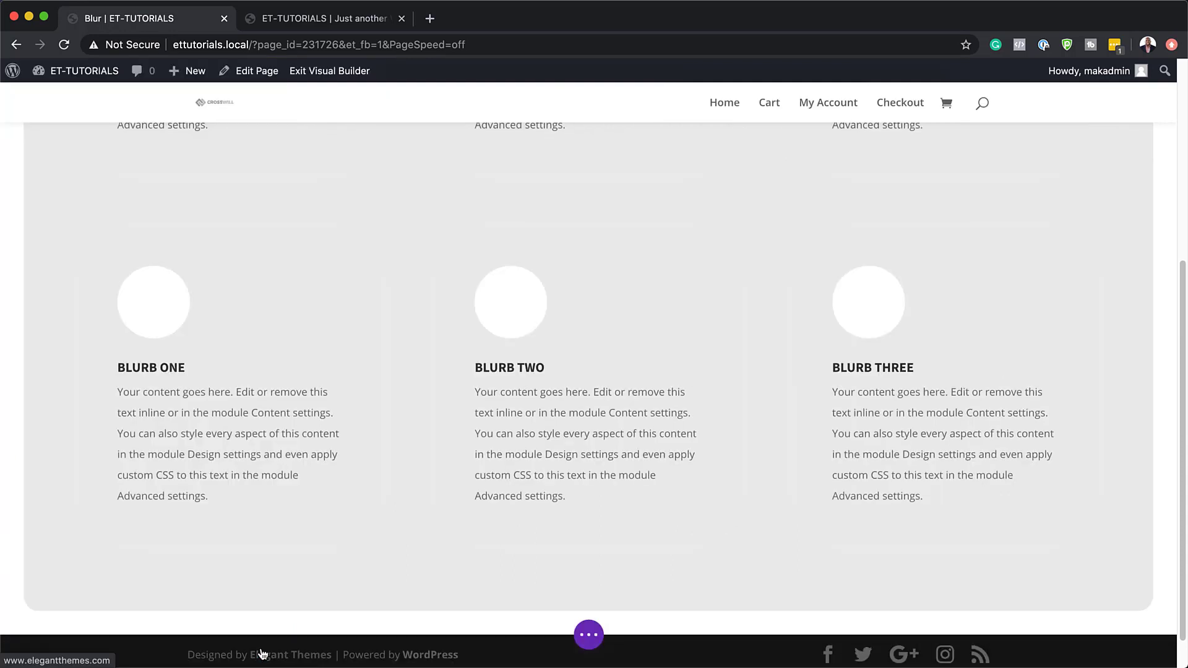
Exit the Visual Builder and check the hover blur effect on both blurb rows of the live page.
{"action": "mouse_move", "coordinate": [337, 559]}
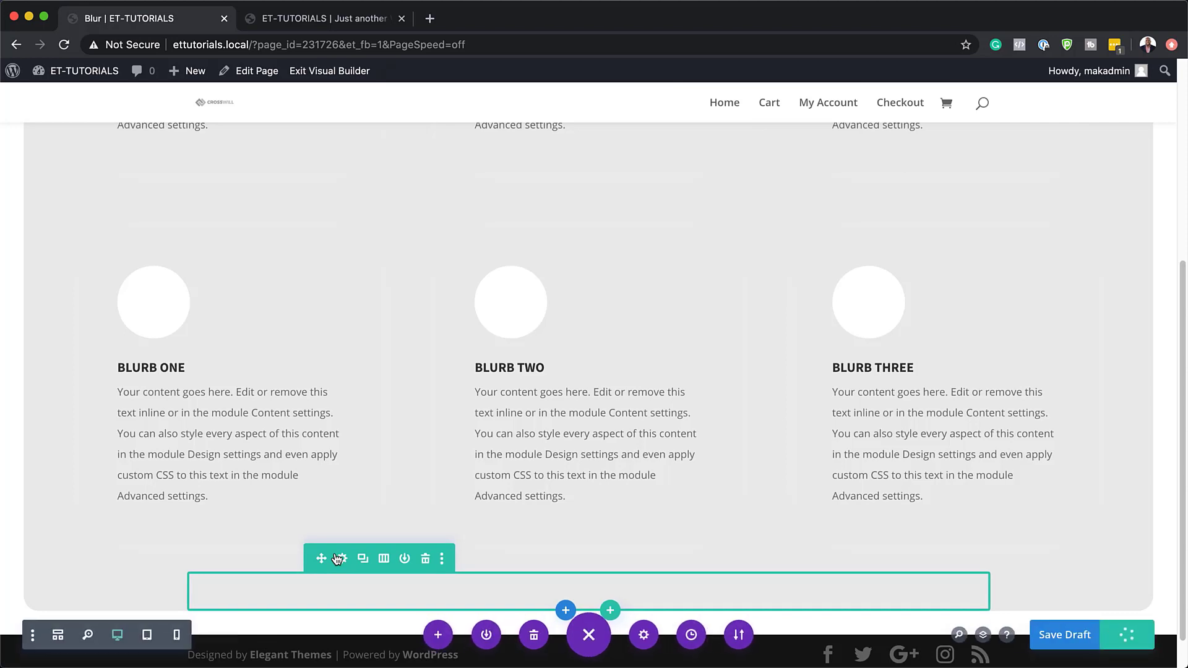
{"action": "left_click", "coordinate": [330, 72]}
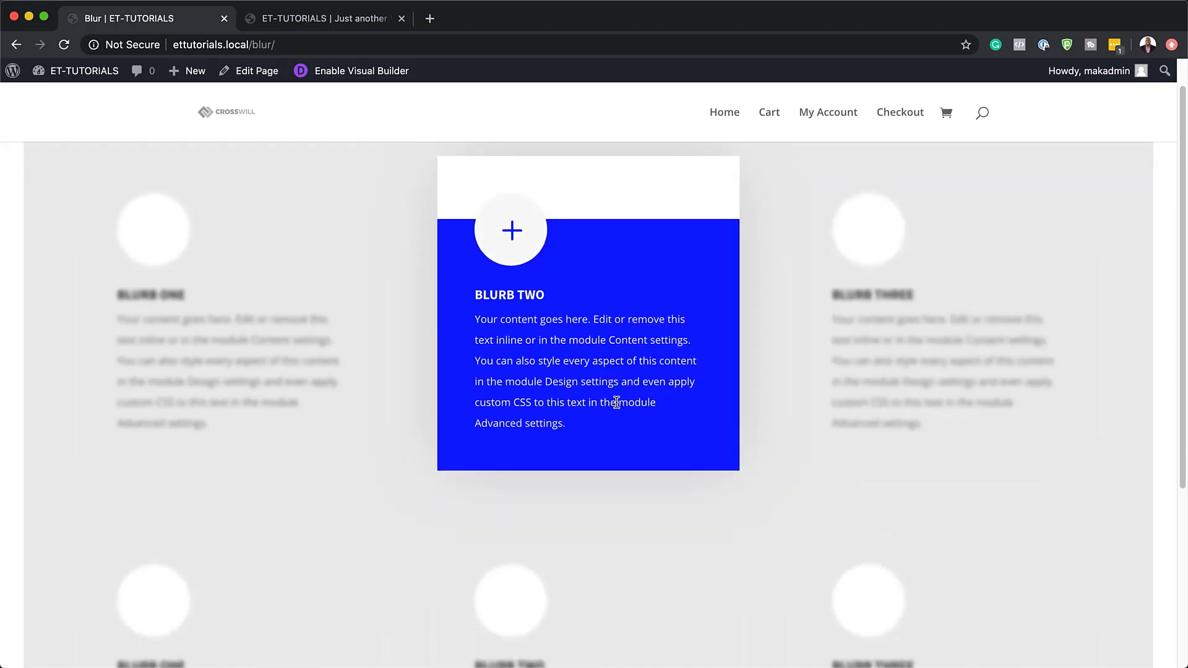
{"action": "scroll", "coordinate": [610, 398], "scroll_direction": "down", "scroll_amount": 5}
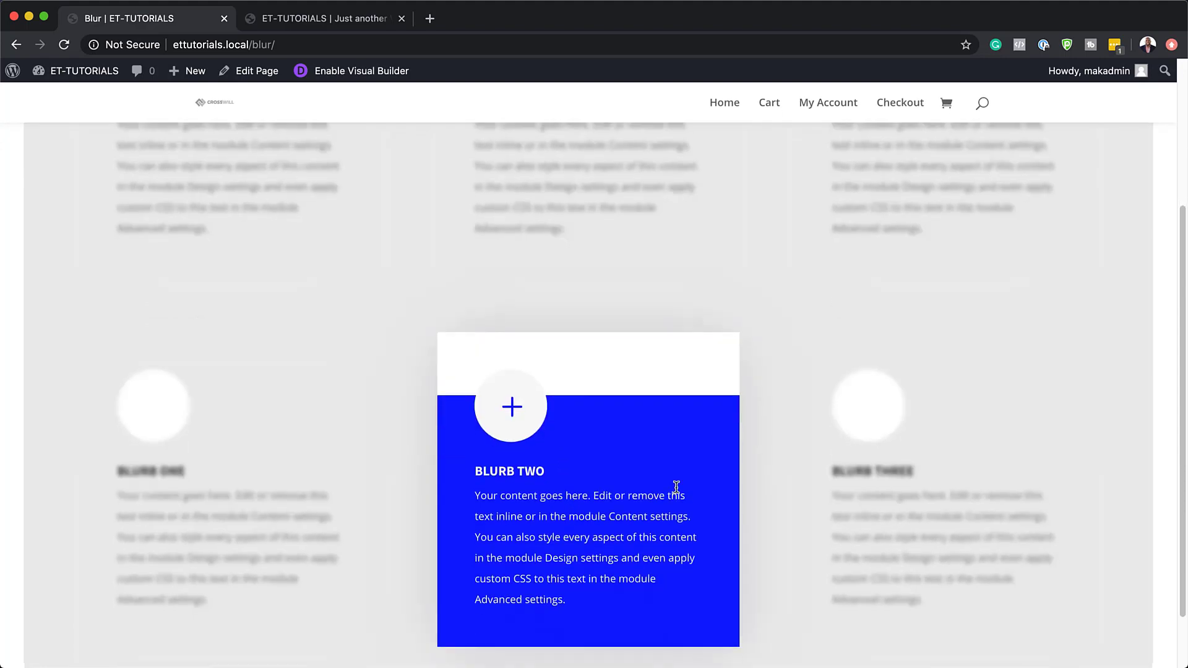